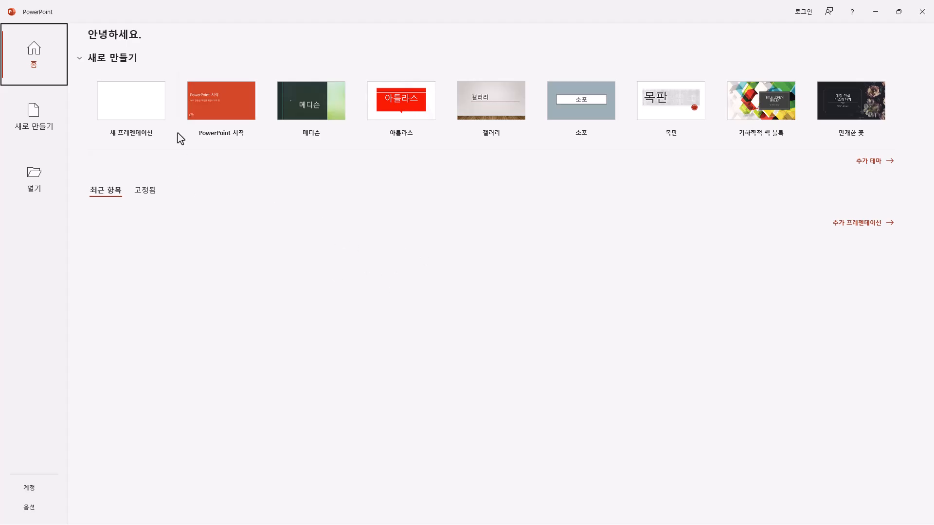
Step: Create a blank presentation and start saving it in the ITQ folder under Documents
left_click(152, 116)
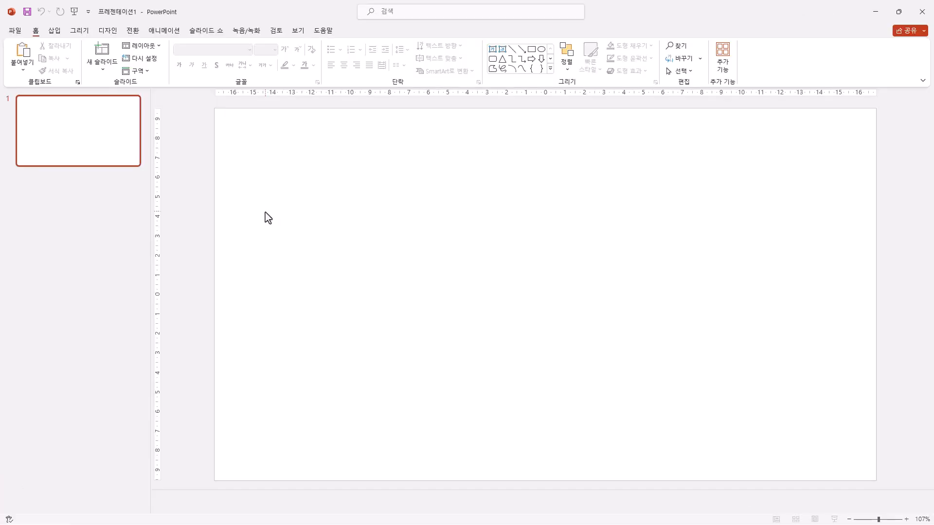
left_click(27, 14)
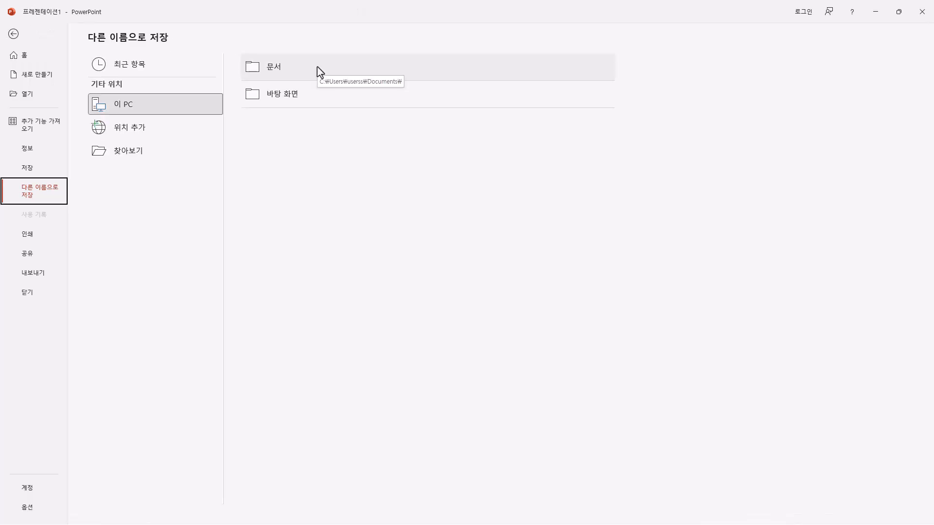
left_click(271, 69)
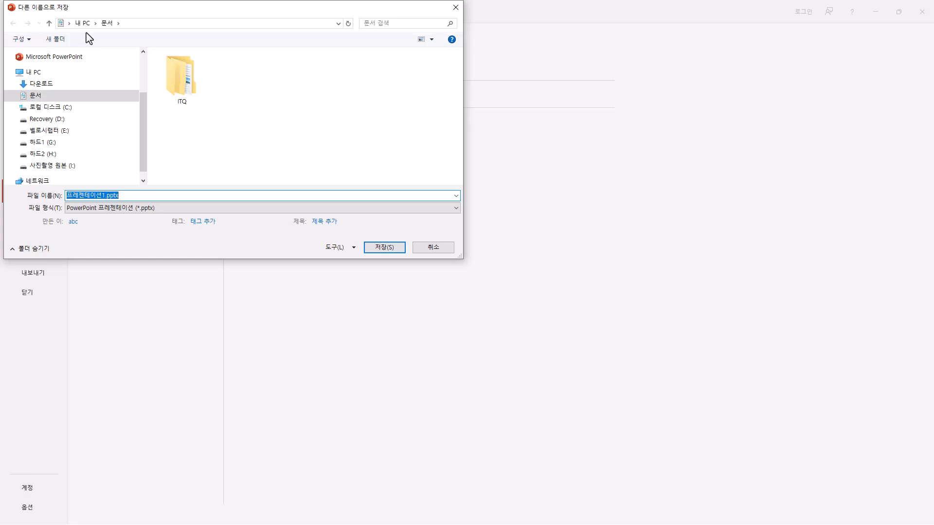
double_click(184, 80)
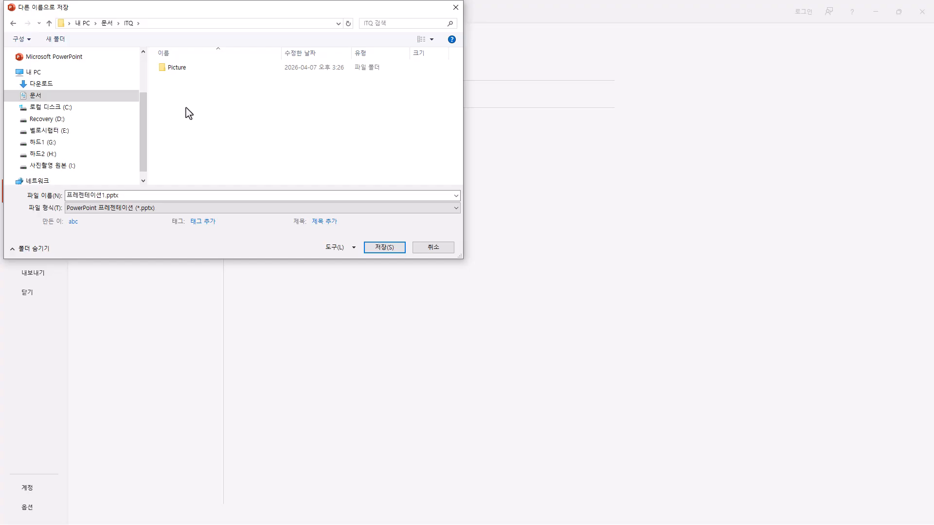
Step: Name the presentation file with the candidate number and full name joined by a hyphen, and save it as PPTX
double_click(120, 196)
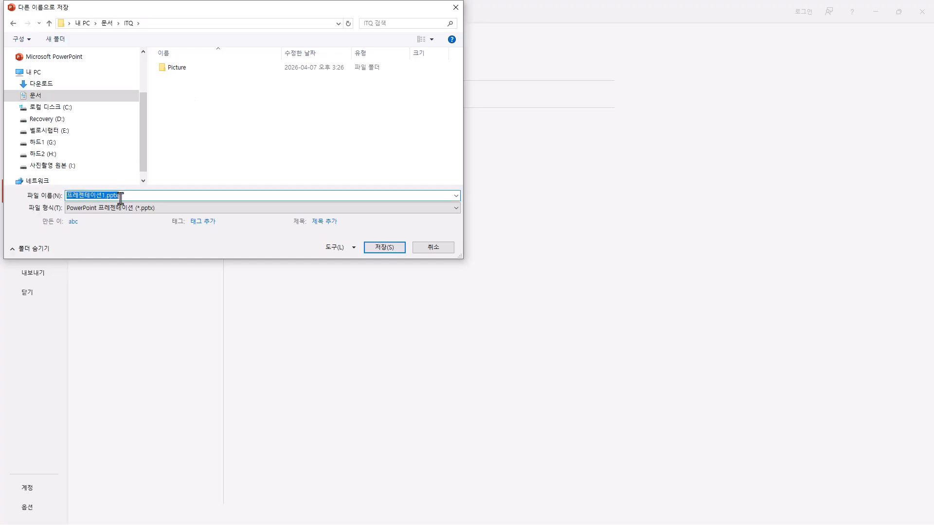
type("1234567-홍길동")
left_click(92, 196)
type("8")
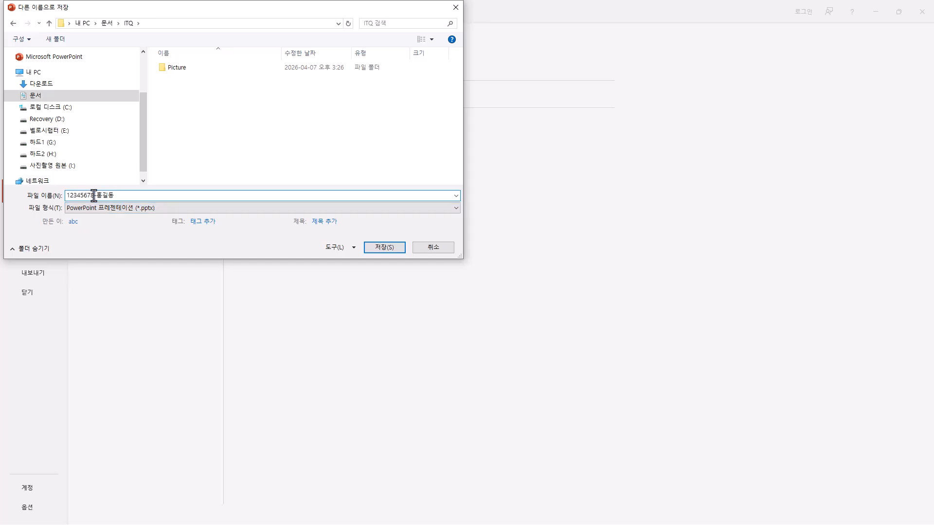
left_click_drag(94, 196, 33, 196)
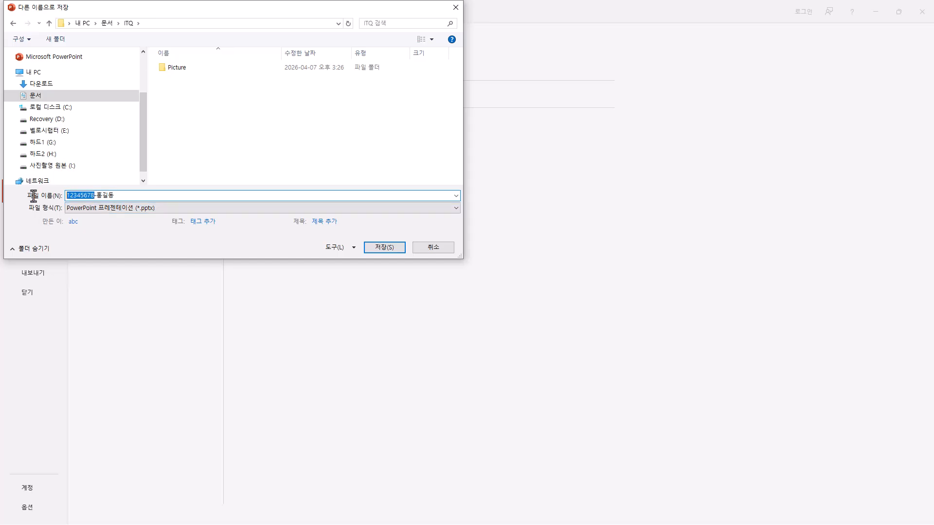
left_click(122, 196)
left_click(384, 247)
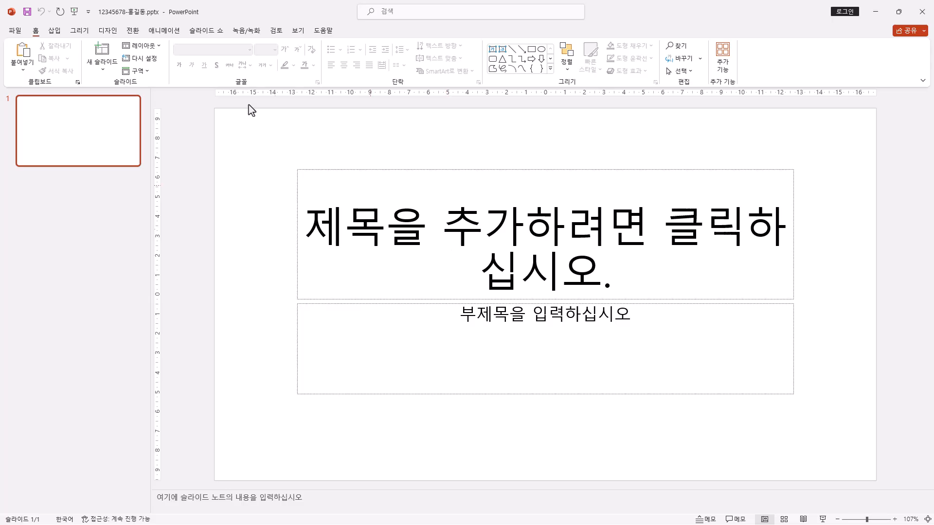
Step: Set the slide size to A4 용지(210x297mm) and scale the content with the 맞춤 확인 option
left_click(108, 31)
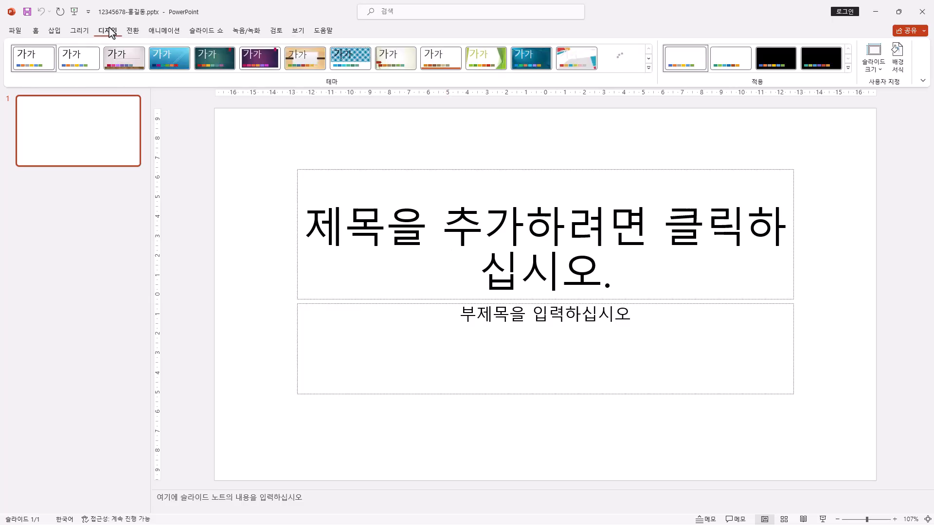
left_click(881, 74)
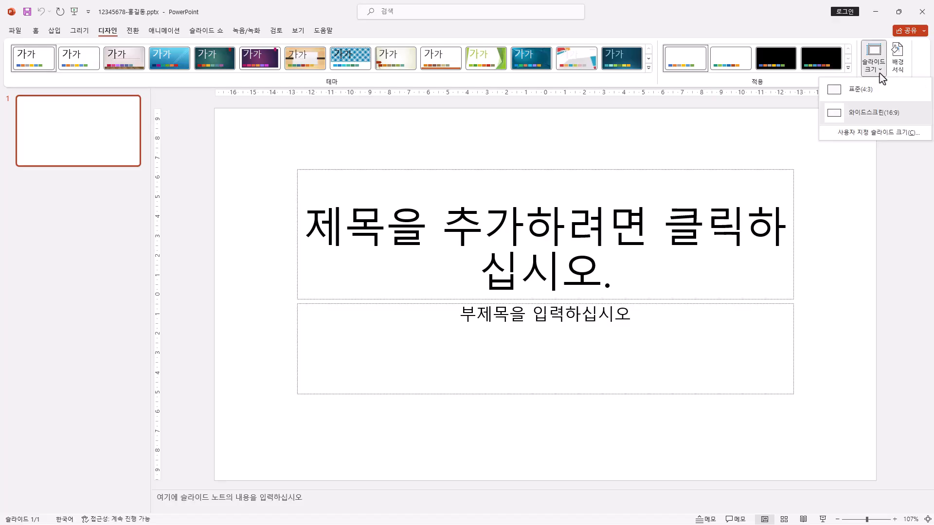
left_click(881, 132)
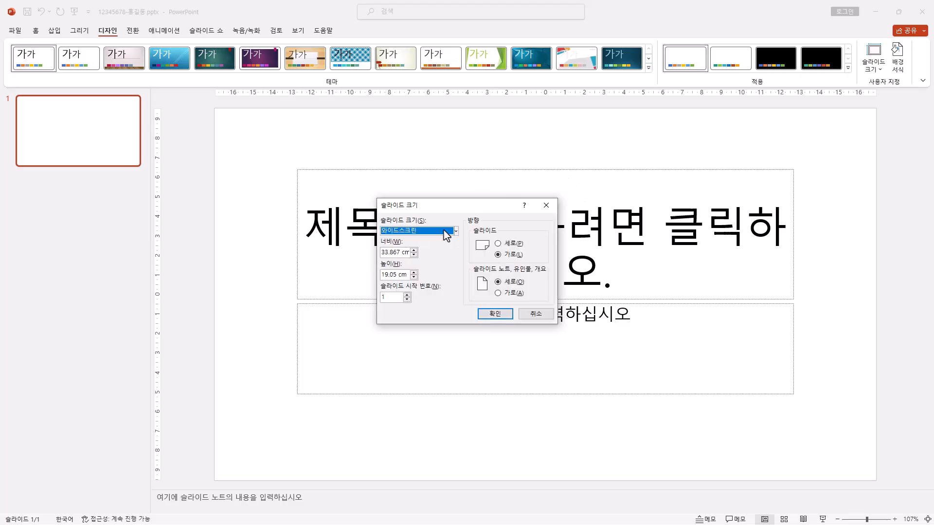
left_click(454, 233)
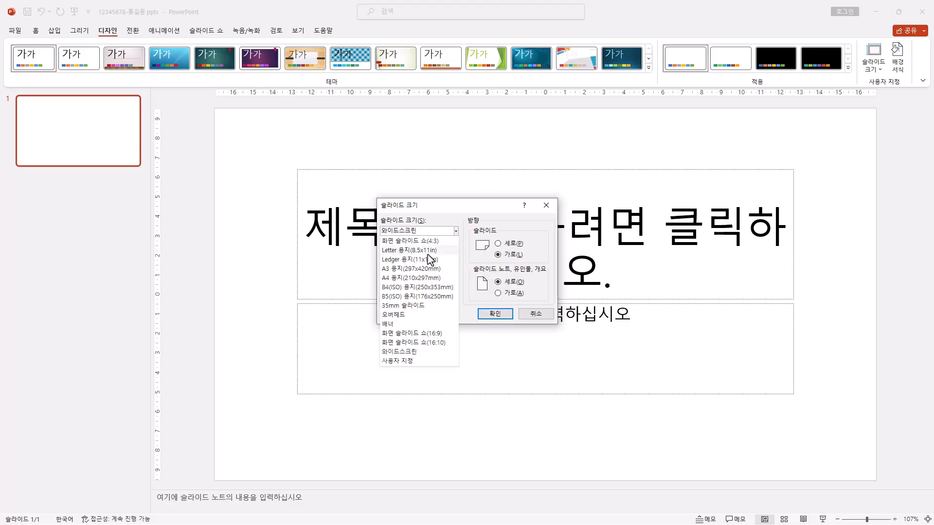
left_click(427, 277)
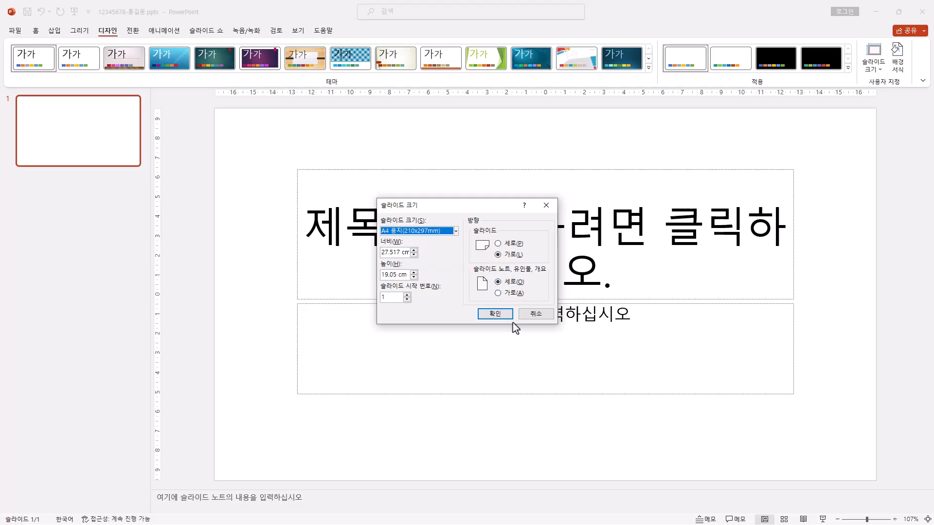
left_click(499, 315)
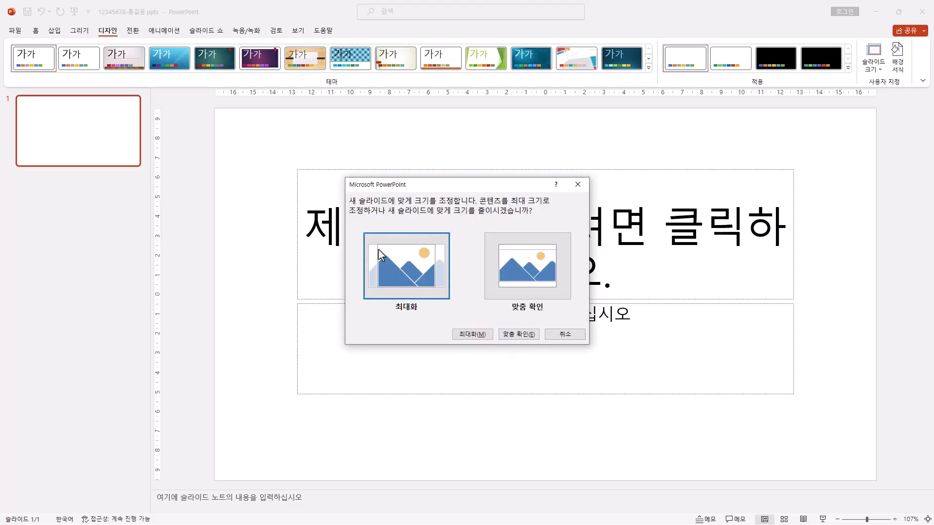
left_click(519, 335)
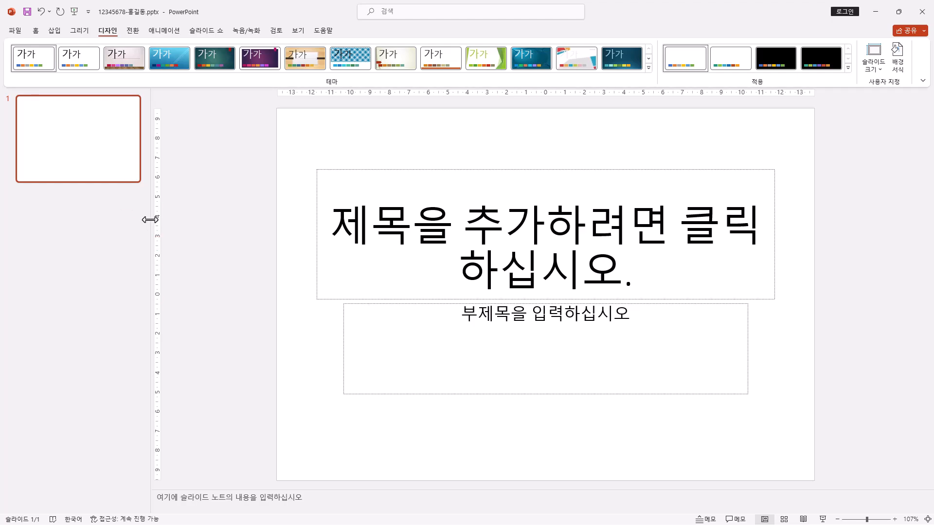
Step: Enlarge the slide editing area by narrowing the thumbnail list and collapsing the notes area
left_click_drag(150, 220, 52, 220)
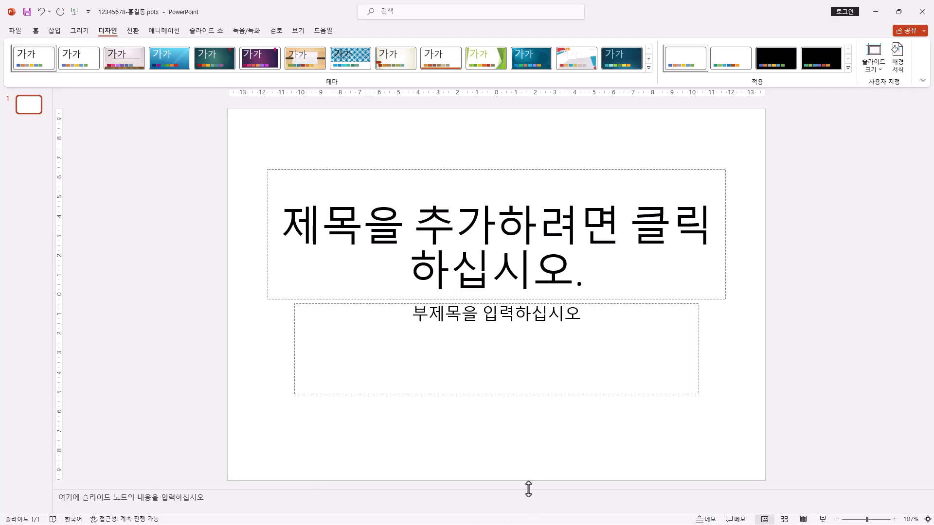
left_click_drag(529, 488, 546, 519)
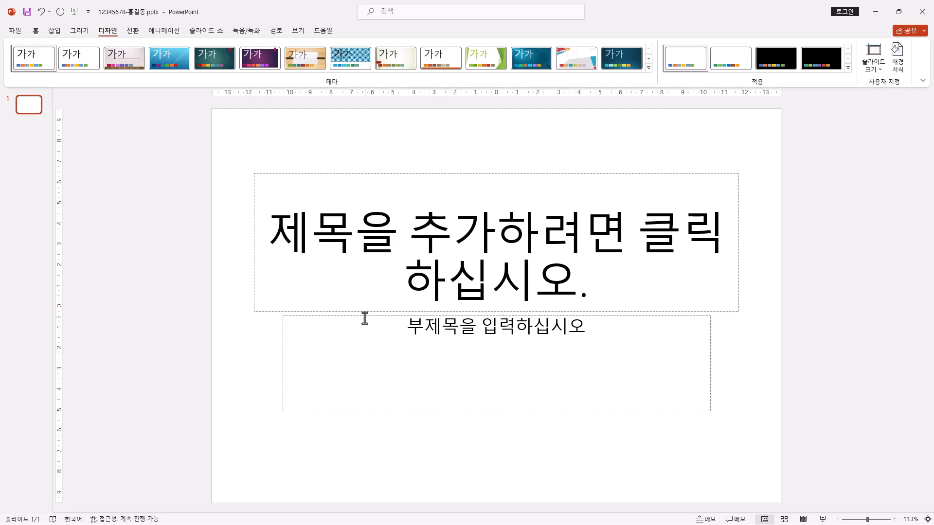
Step: Switch to the slide master view and select the 제목 및 내용 (Title and Content) layout
left_click(296, 33)
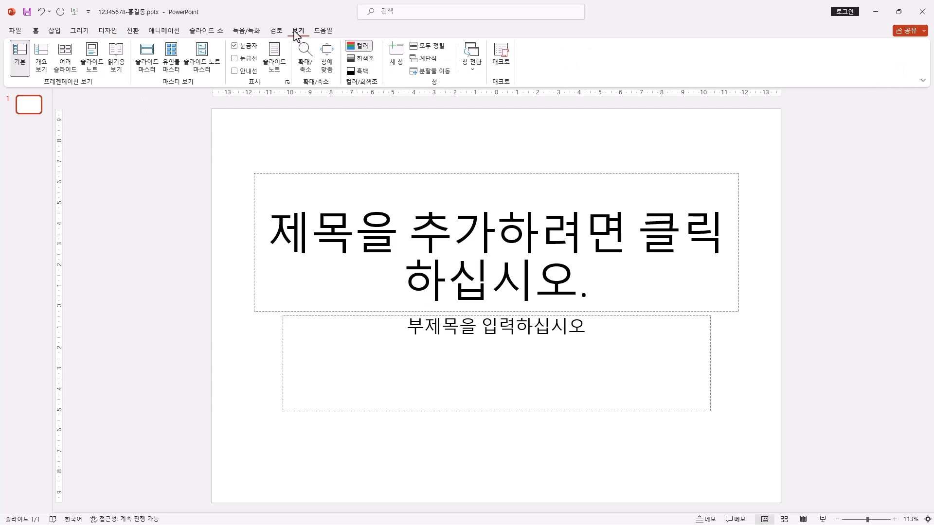
left_click(147, 63)
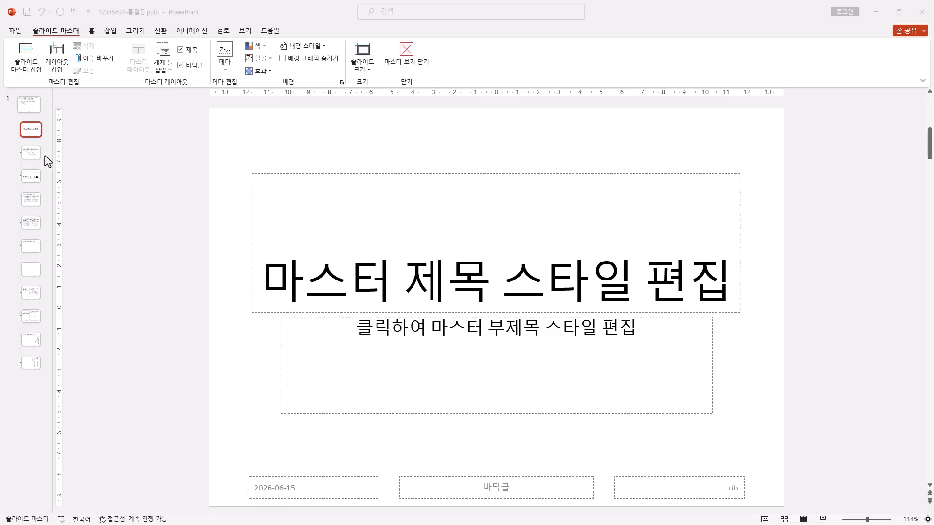
left_click(30, 152)
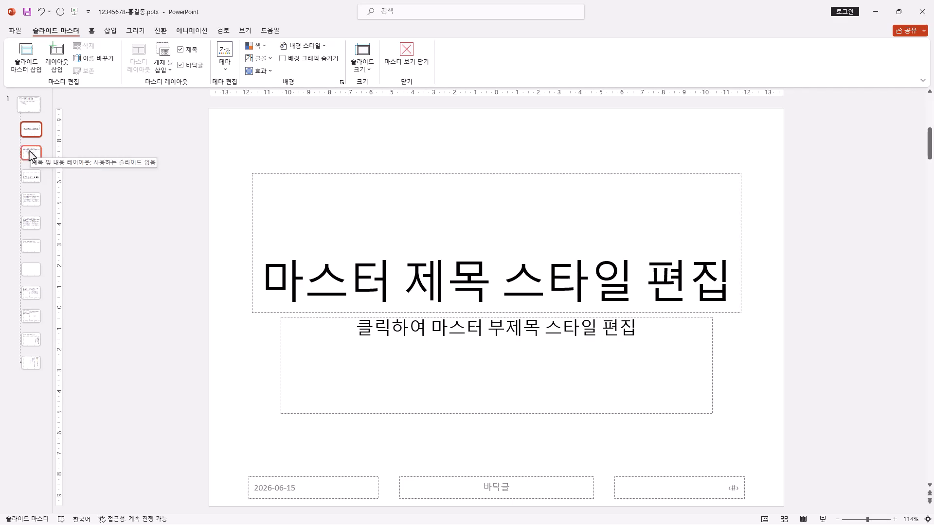
left_click(30, 108)
left_click(31, 130)
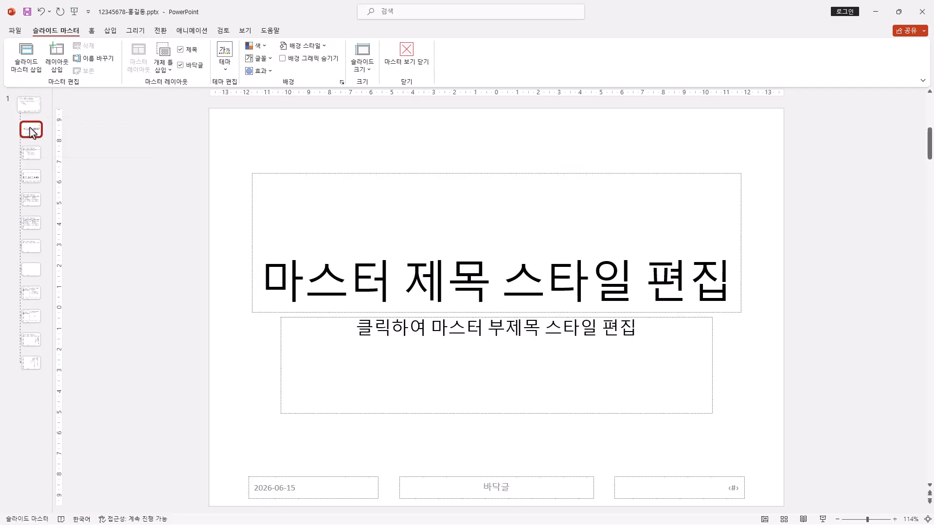
left_click(36, 246)
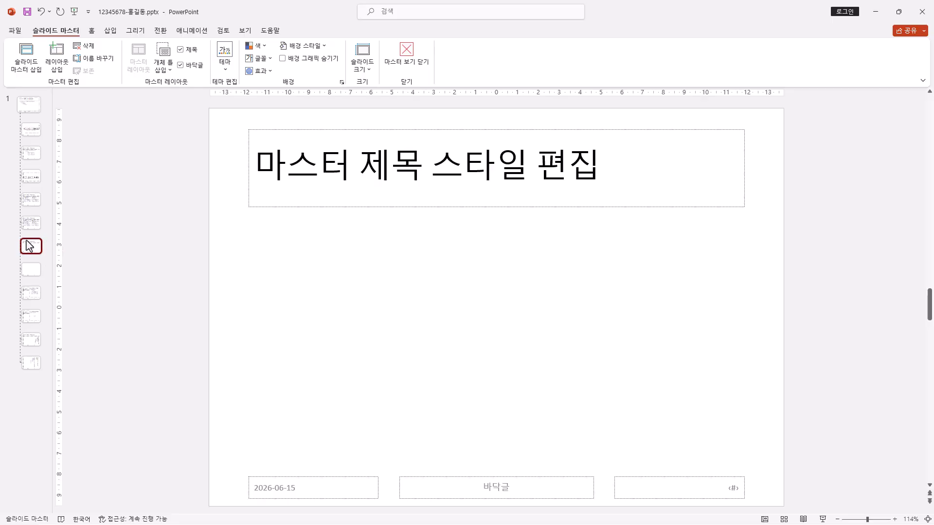
left_click(33, 181)
left_click(39, 158)
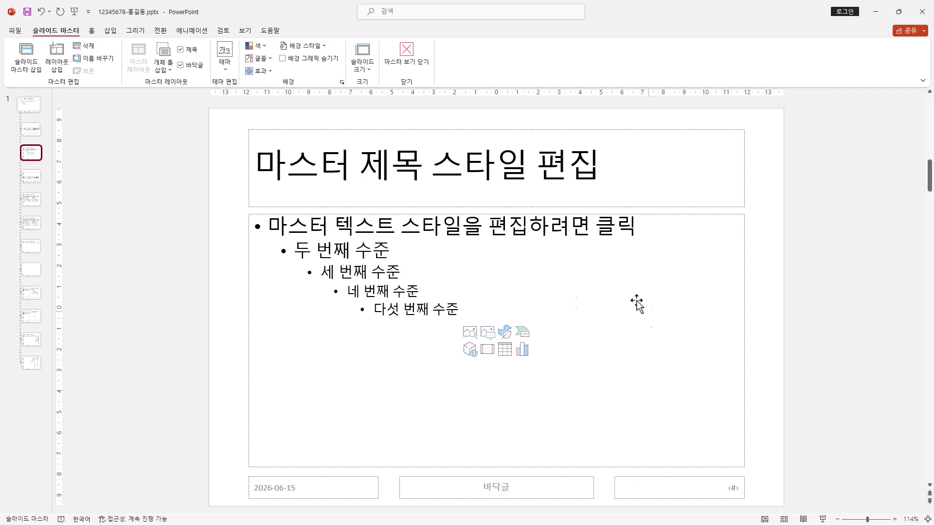
Step: Increase the font size of the layout's slide number placeholder and set its font colour to black
left_click(733, 494)
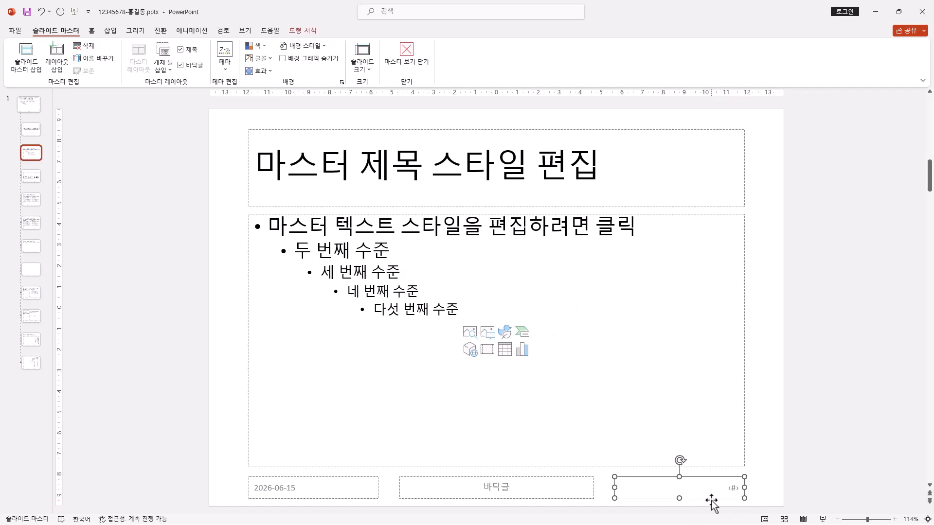
left_click(93, 32)
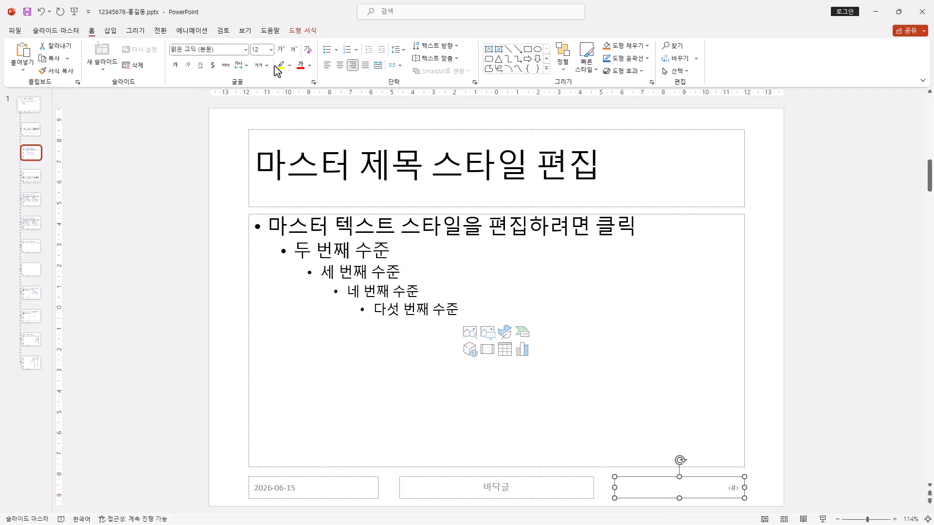
left_click(271, 49)
left_click(260, 140)
left_click(309, 69)
left_click(309, 114)
Step: Insert the picture 로고2.jpg from the Documents\ITQ\Picture folder into the layout
left_click(111, 31)
left_click(88, 67)
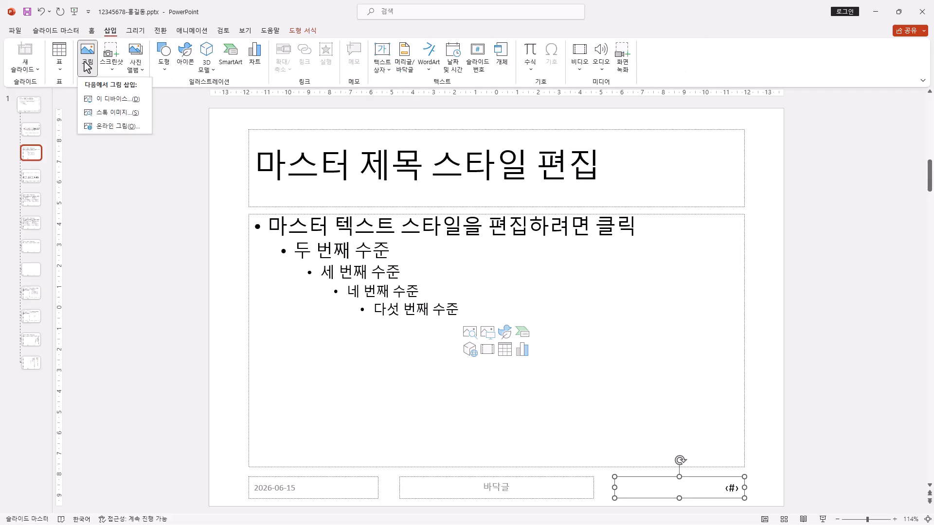
left_click(119, 100)
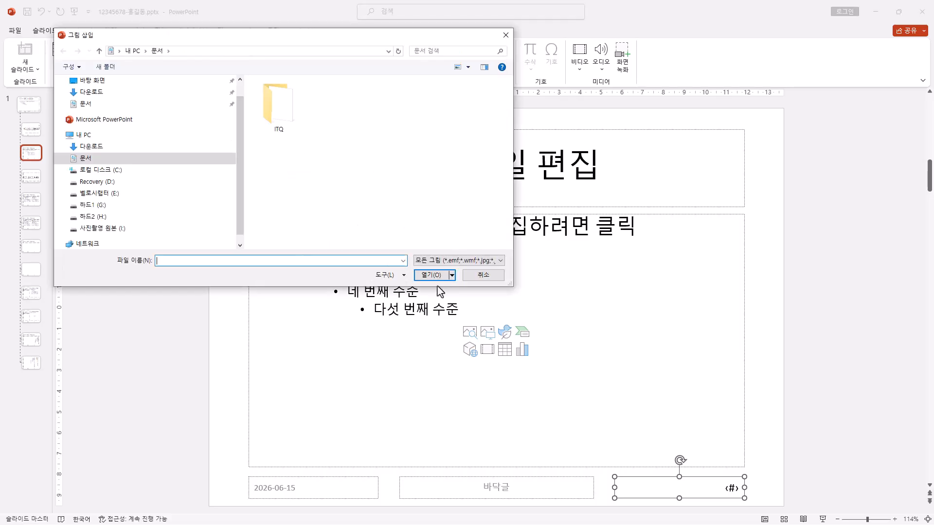
left_click(86, 105)
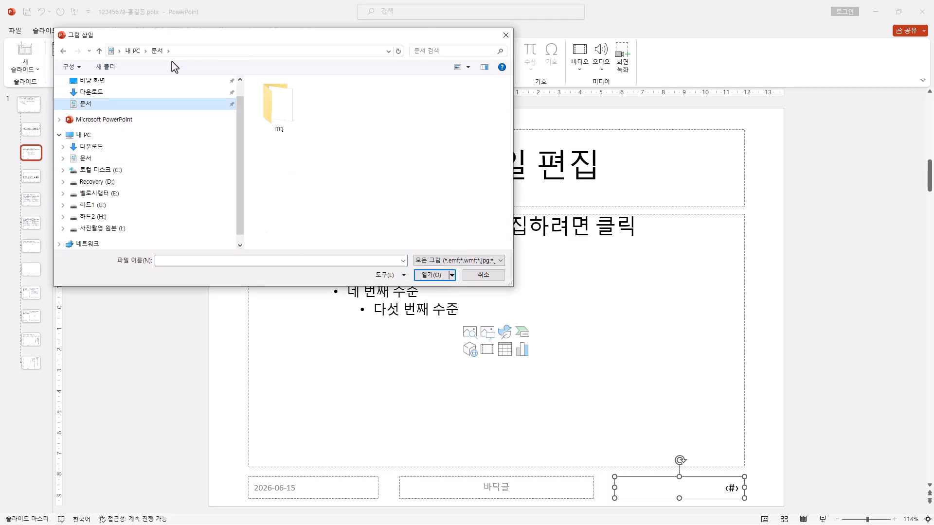
double_click(276, 108)
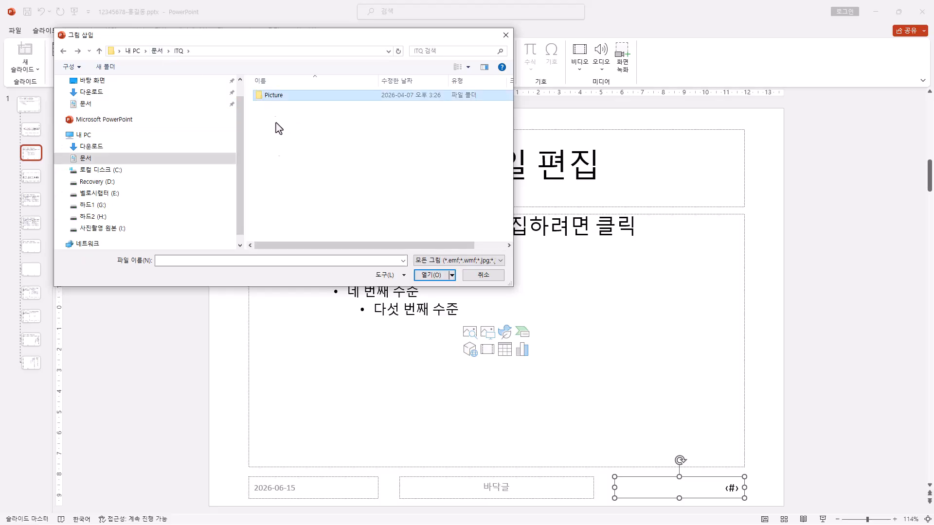
double_click(273, 95)
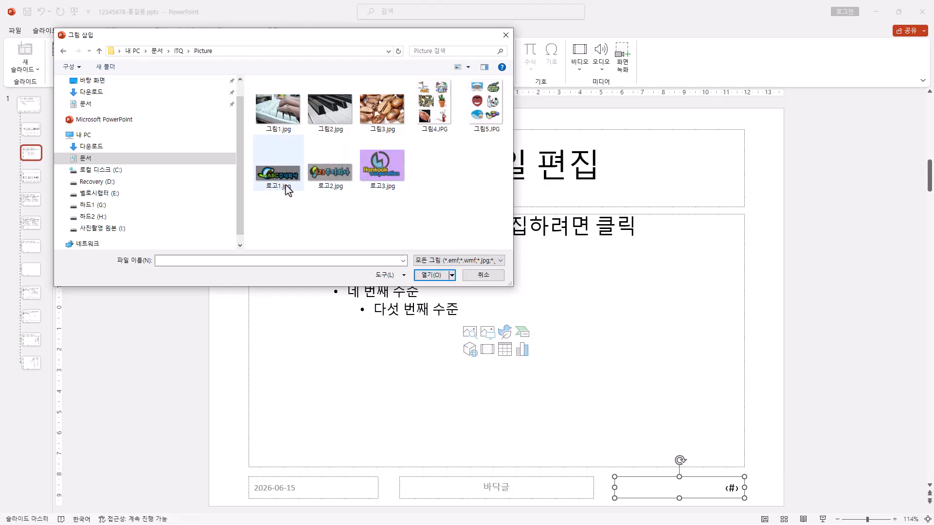
left_click(334, 180)
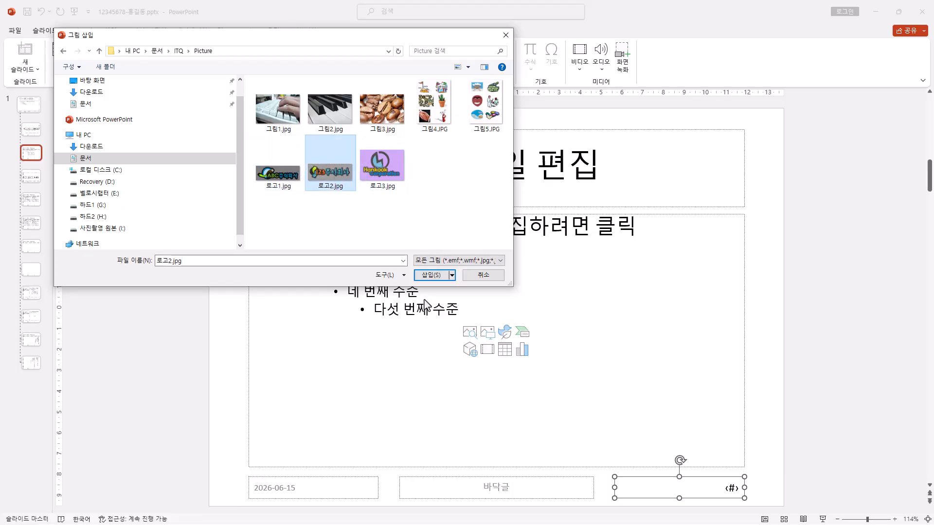
left_click(437, 276)
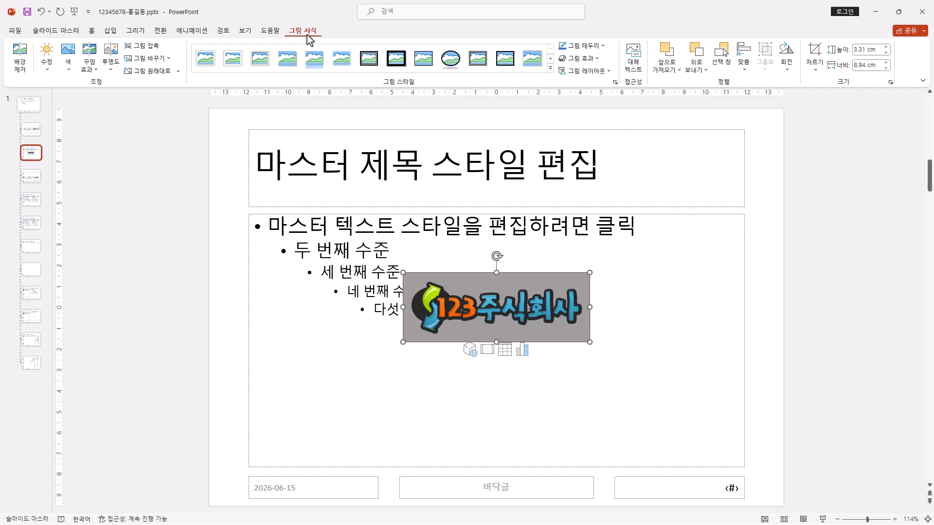
Step: Make the logo's grey background transparent with the Set Transparent Color command
left_click(63, 69)
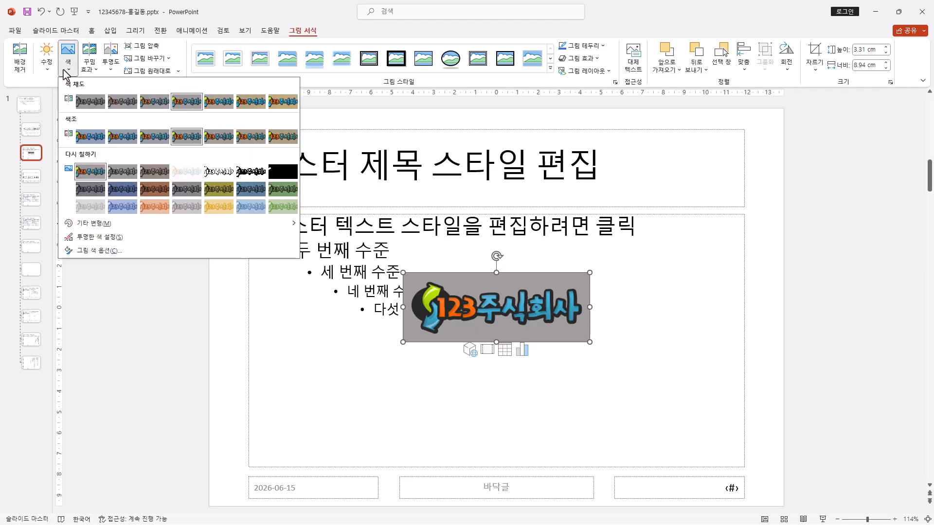
left_click(121, 238)
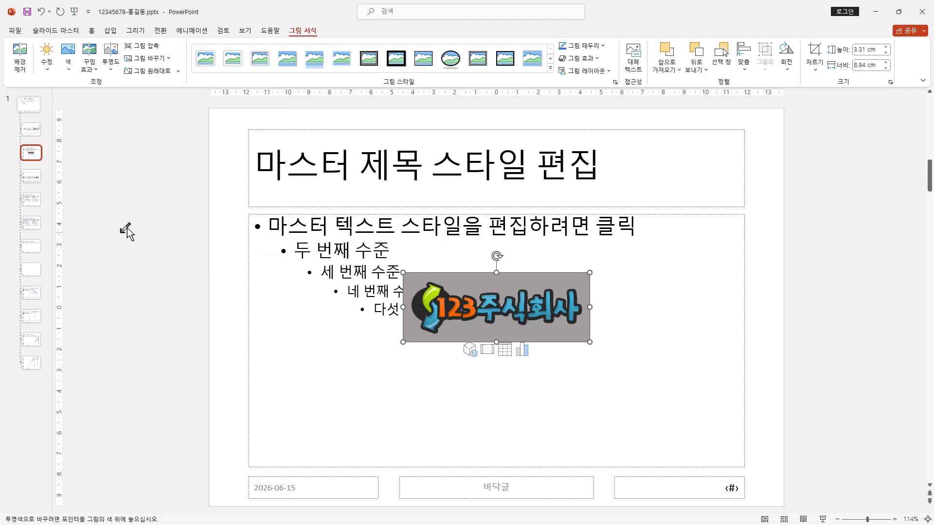
left_click(470, 281)
Step: Shrink the logo and place it over the date placeholder in the slide's lower-left corner
left_click_drag(590, 343, 471, 327)
left_click_drag(467, 277, 366, 458)
key("ctrl+z")
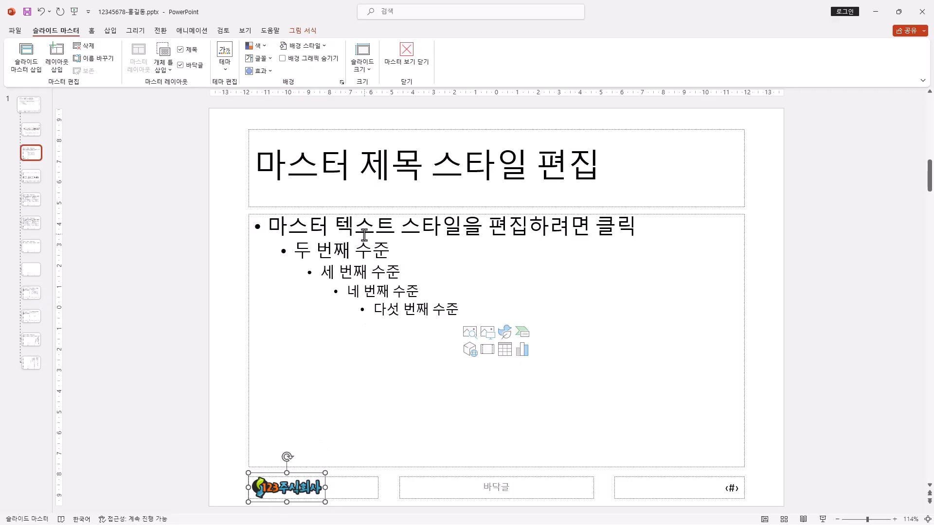
Step: Draw a chevron arrow about 27.5 cm wide and 1.6 cm high across the full slide width over the title placeholder
left_click(249, 206)
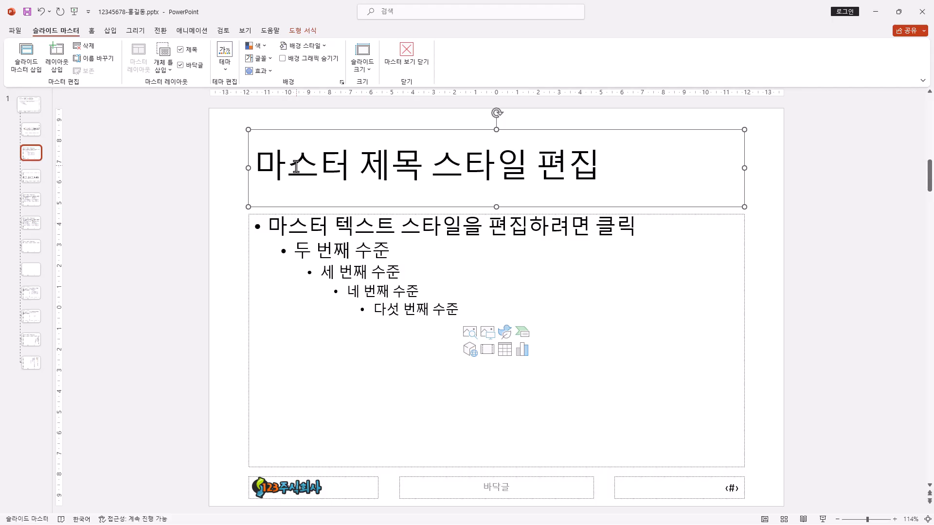
left_click(92, 31)
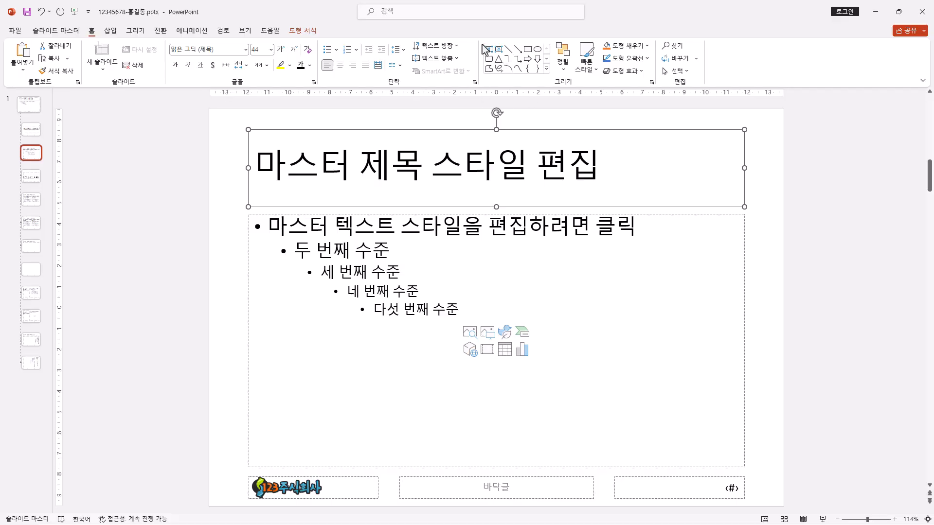
left_click(546, 68)
left_click(430, 9)
left_click(111, 30)
left_click(163, 65)
left_click(165, 72)
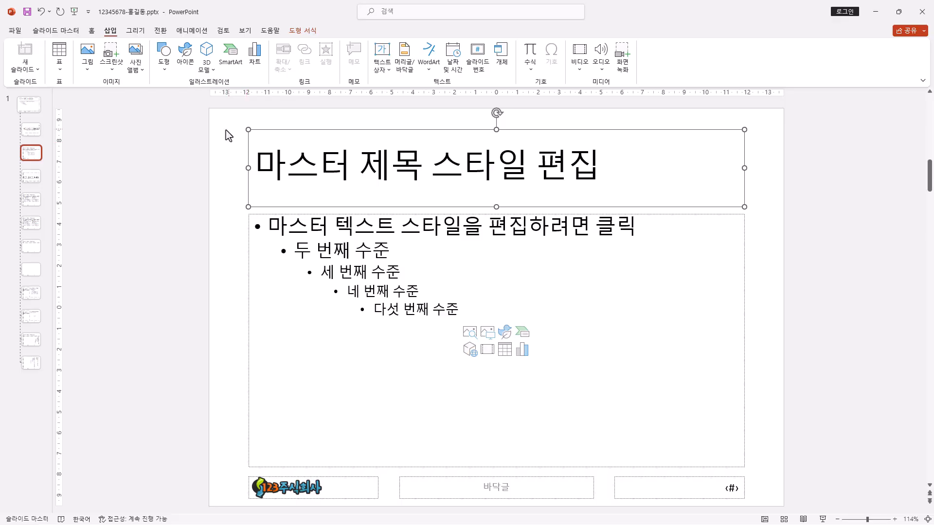
left_click(164, 59)
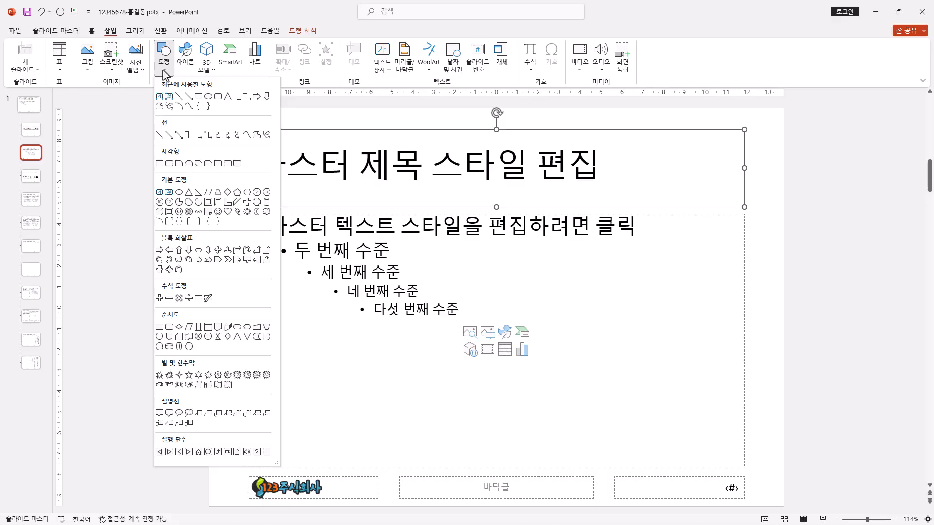
left_click(228, 265)
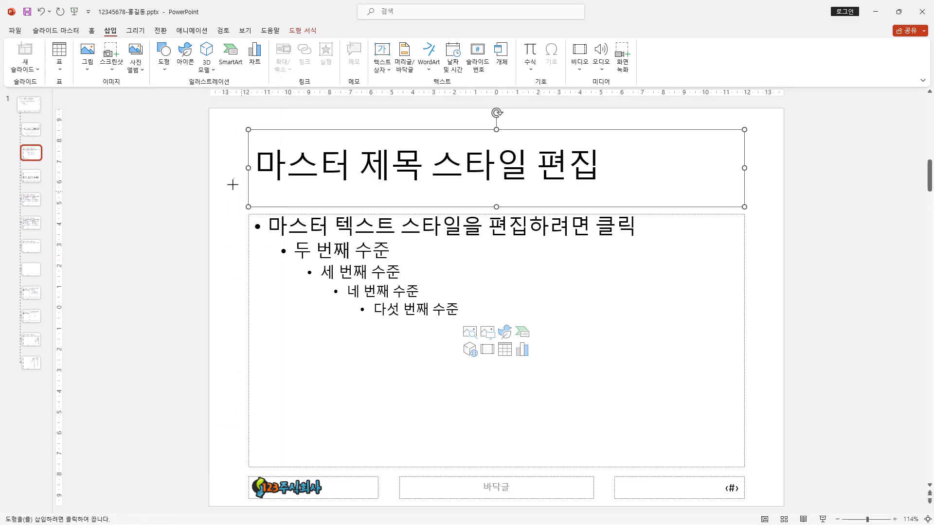
left_click_drag(213, 140, 783, 175)
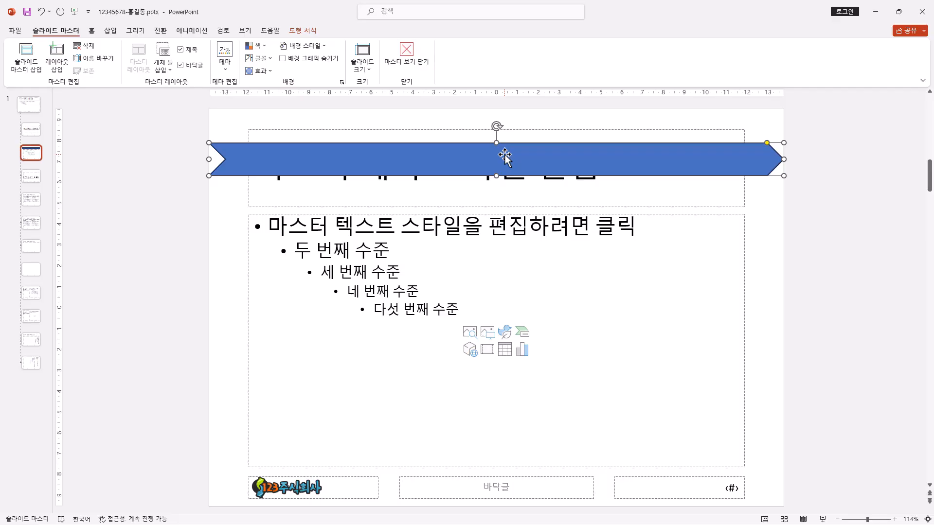
Step: Fill the chevron arrow with a light green theme colour
left_click(303, 31)
left_click(391, 47)
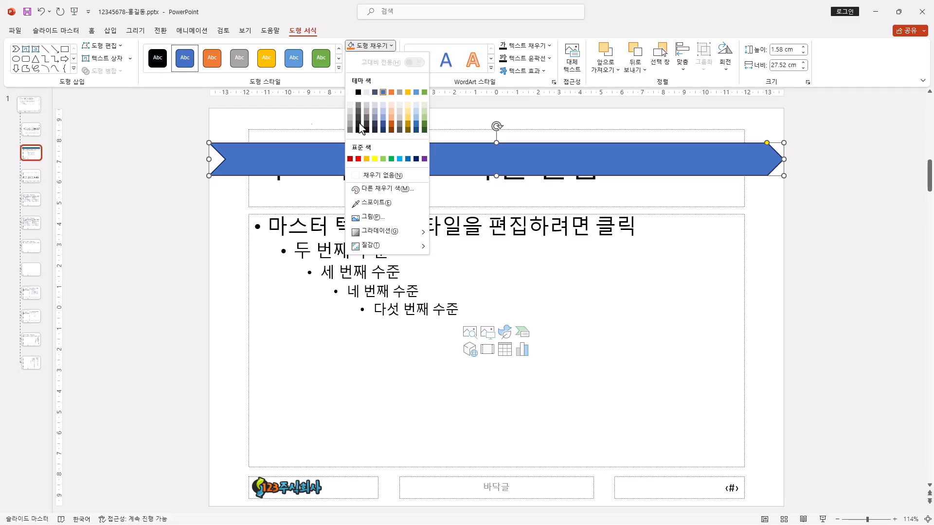
left_click(424, 112)
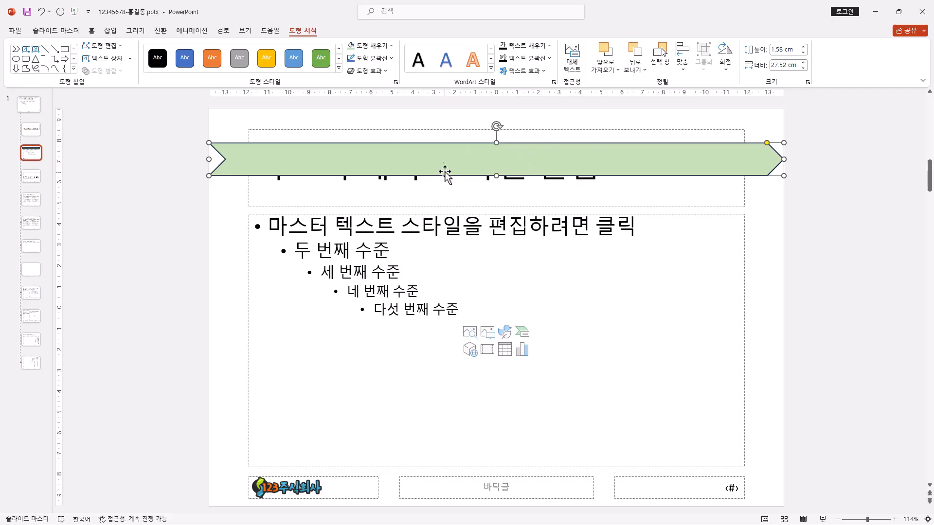
Step: Draw a hexagon about 23.7 cm wide and 3.2 cm high over the chevron at the slide's upper edge and fill it dark green
left_click(74, 68)
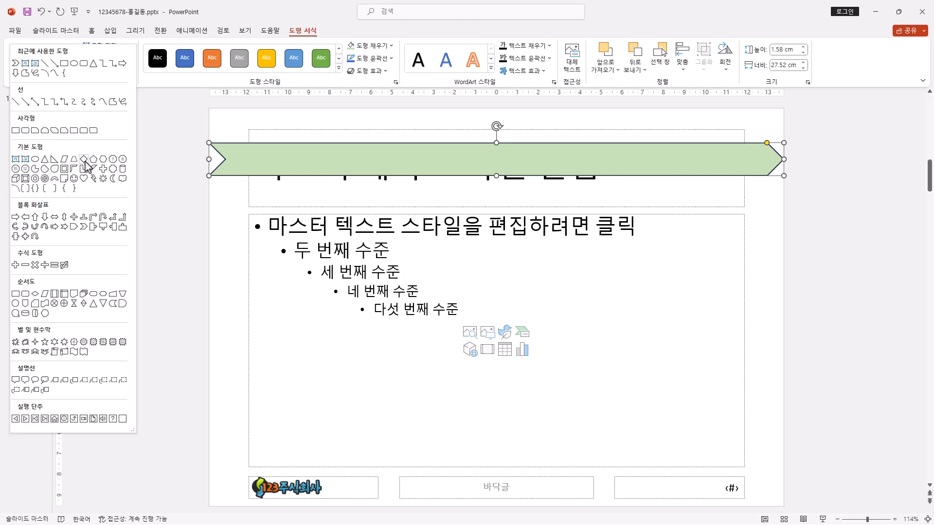
left_click(101, 160)
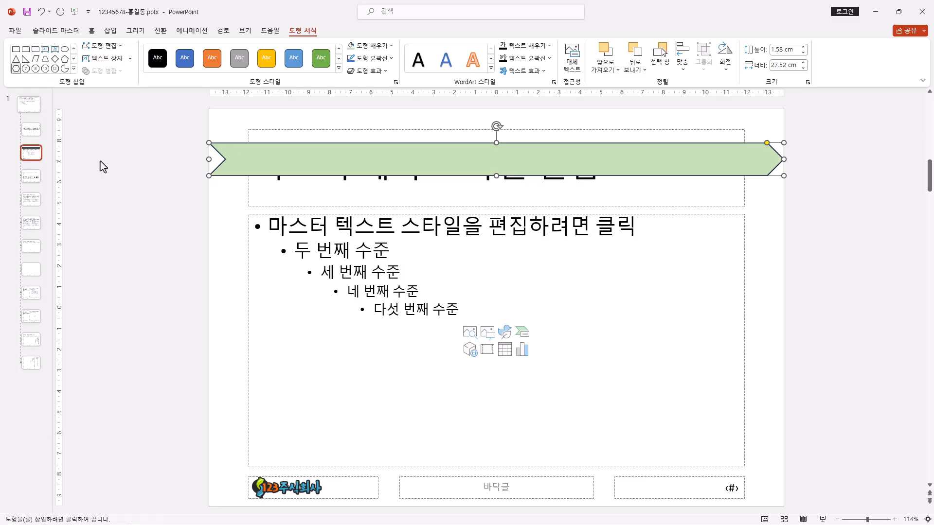
left_click_drag(235, 124, 731, 185)
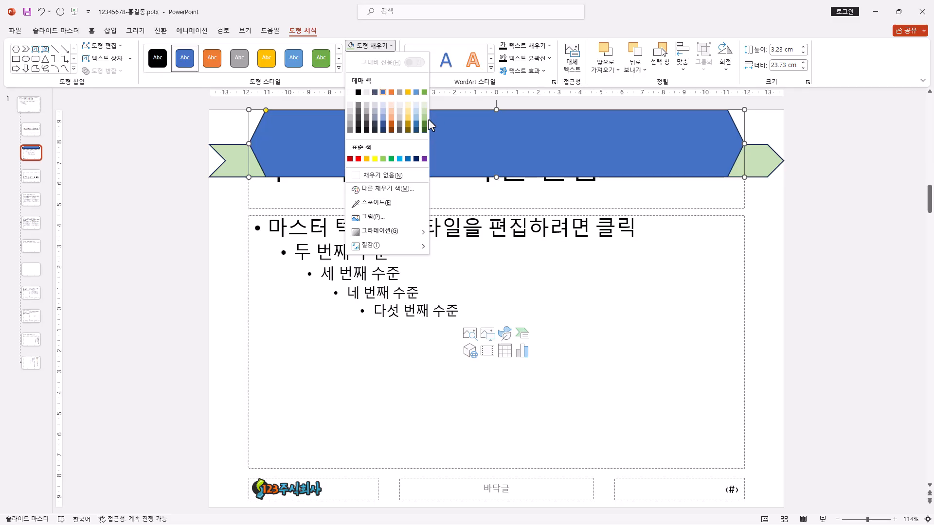
left_click(425, 124)
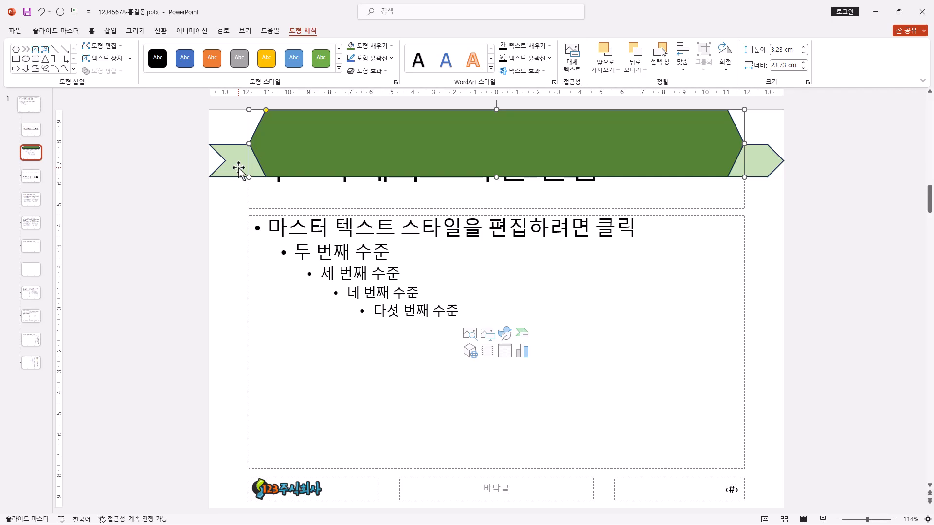
Step: Remove the outlines from both the hexagon and the chevron arrow
left_click(239, 169, "shift")
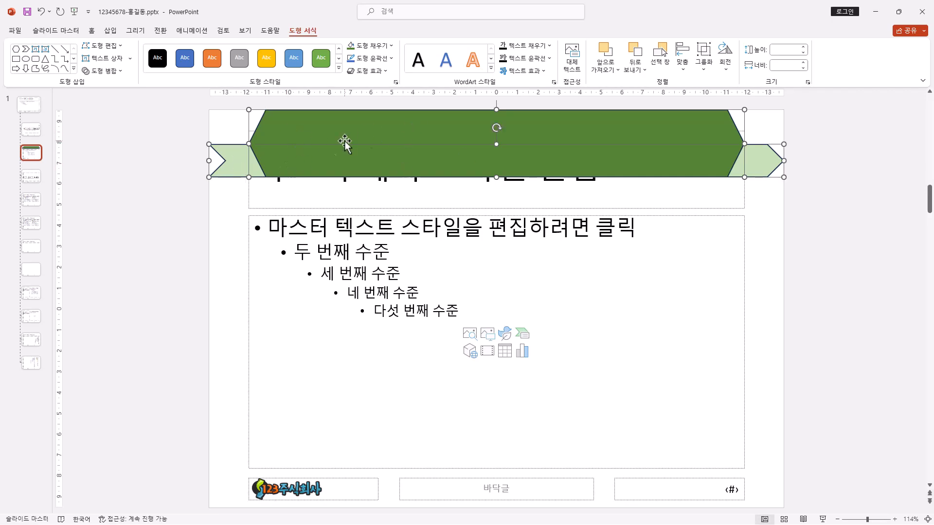
left_click(392, 58)
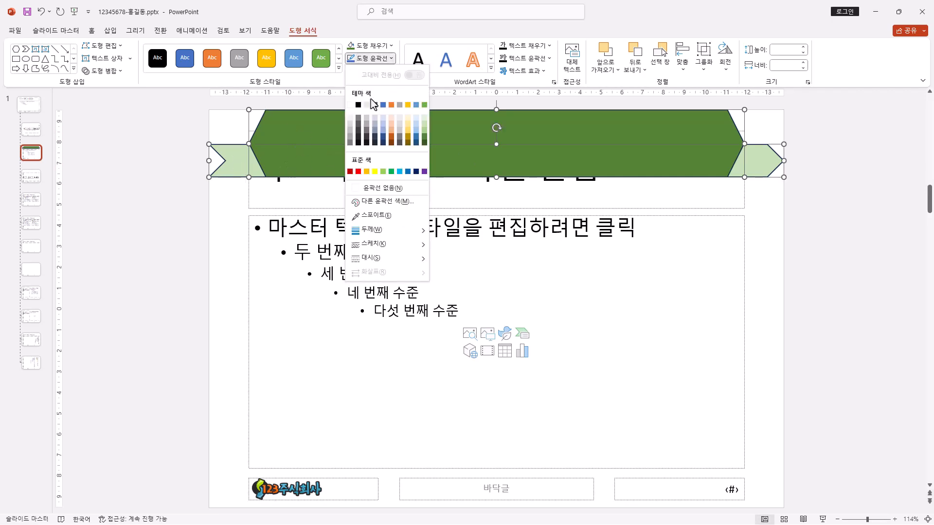
left_click(382, 187)
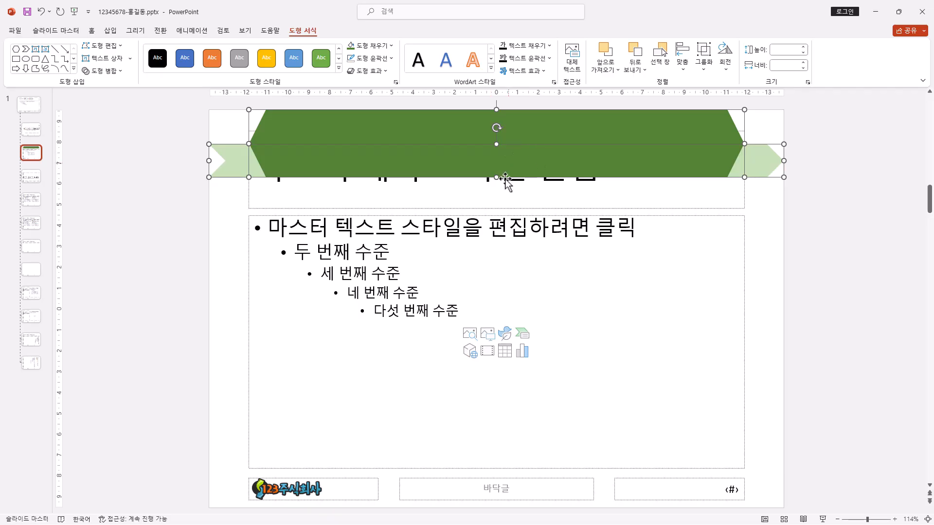
Step: Bring the title placeholder to the front and resize it to the hexagon's height of 3.23 cm
left_click(496, 206)
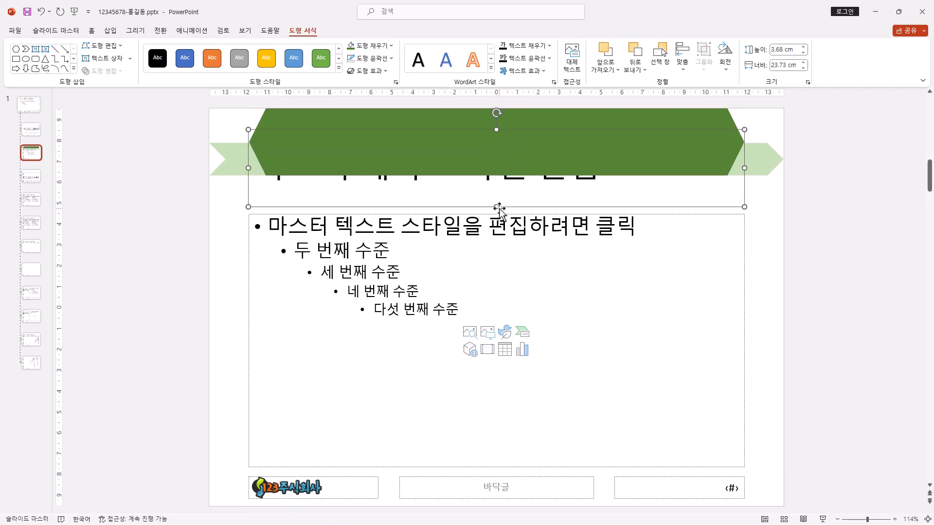
right_click(499, 207)
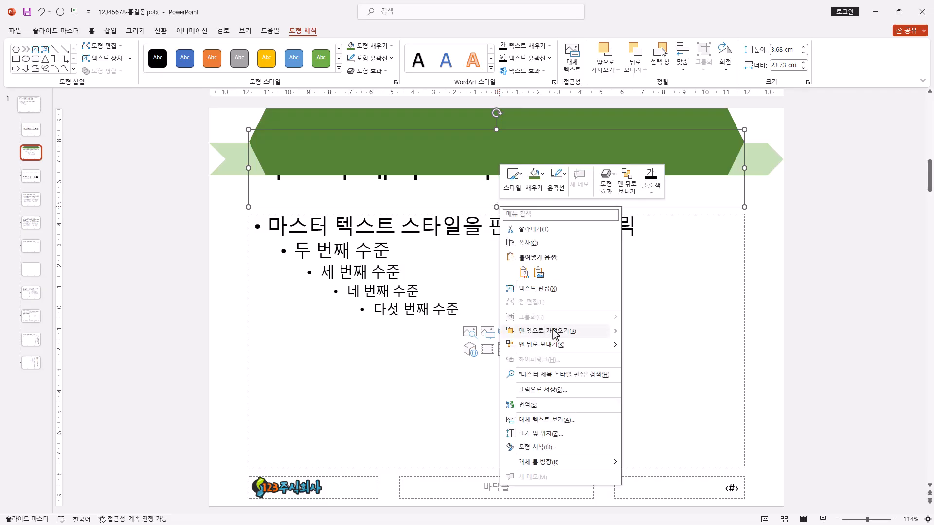
left_click(553, 332)
left_click_drag(496, 129, 496, 110)
left_click_drag(496, 207, 492, 175)
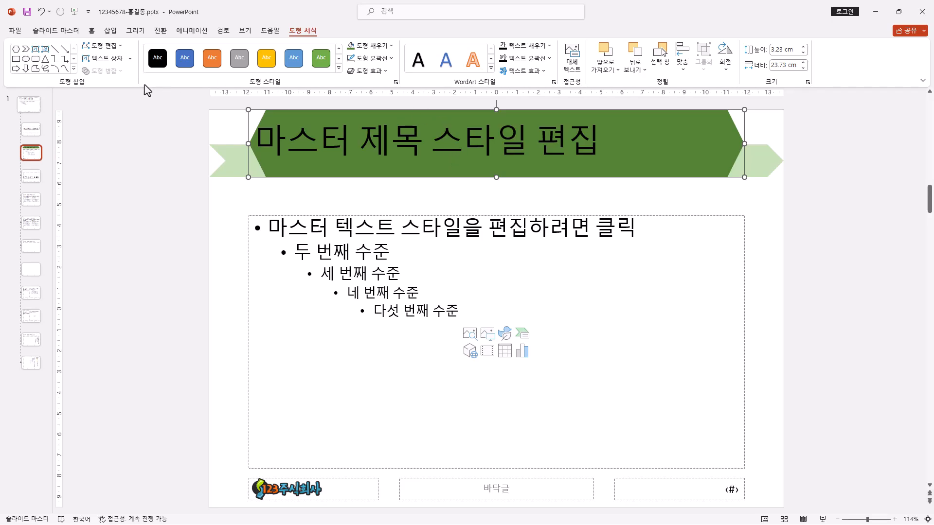
Step: Set the title placeholder's font to 굴림 at size 40
left_click(92, 32)
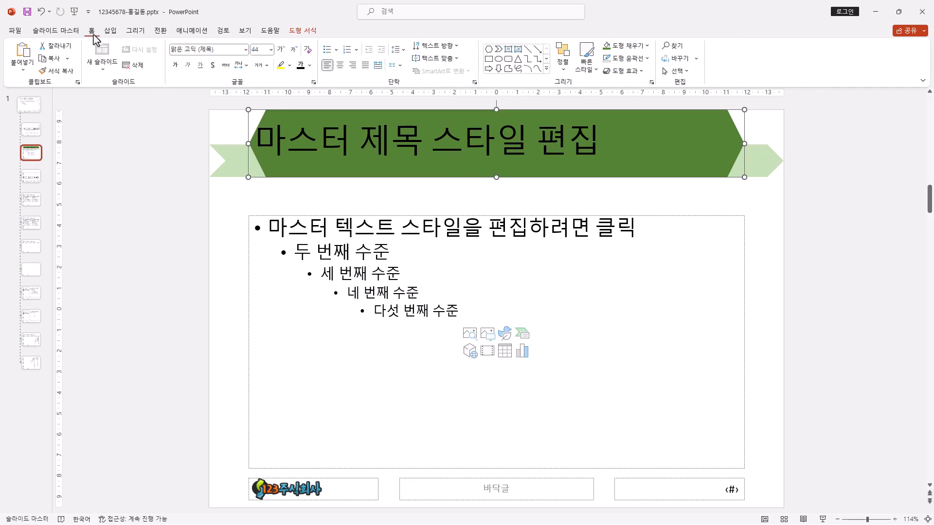
left_click(233, 54)
type("굴림")
key("Return")
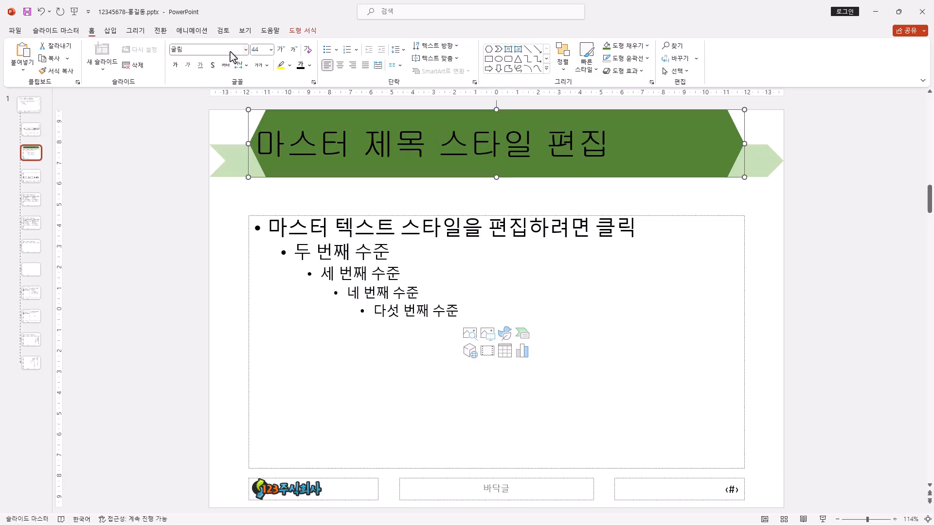
left_click(294, 50)
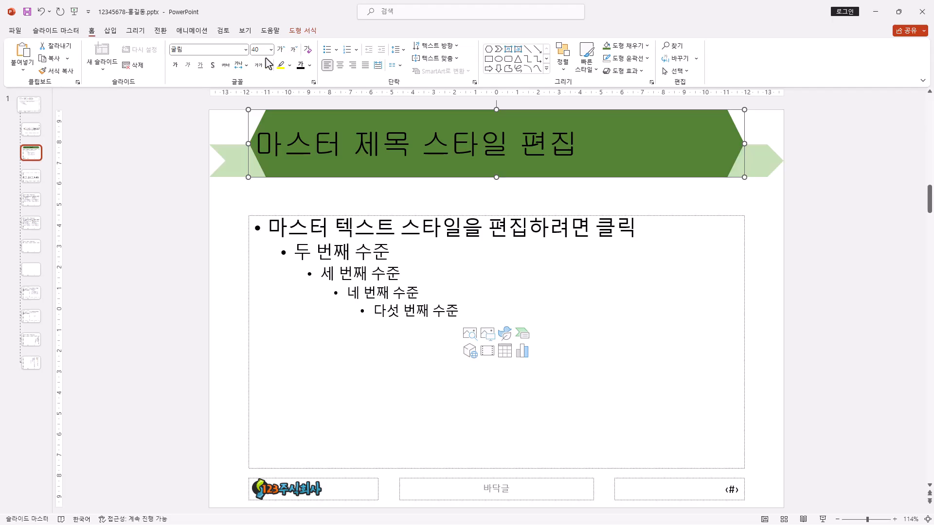
left_click(270, 52)
left_click(271, 52)
left_click_drag(265, 49, 235, 50)
Step: Set the title text colour to white and centre the text horizontally
left_click(309, 65)
left_click(299, 112)
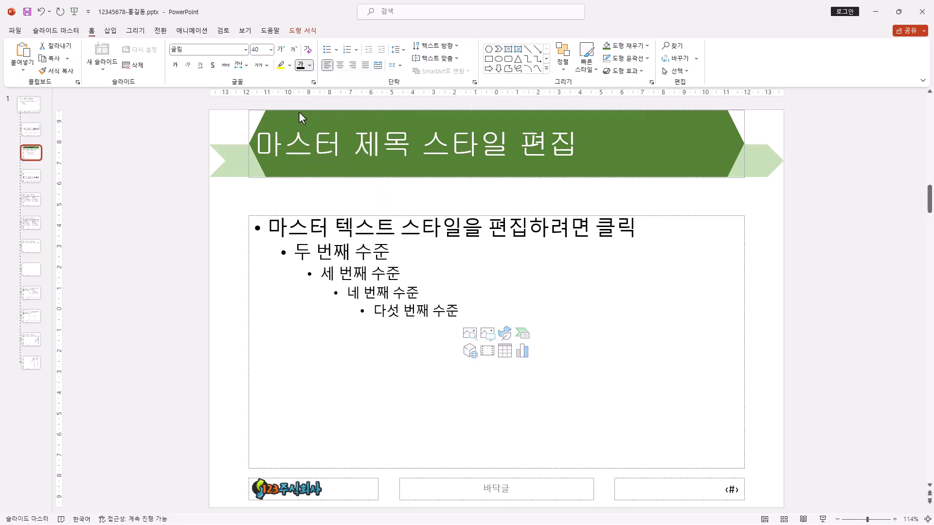
left_click(340, 65)
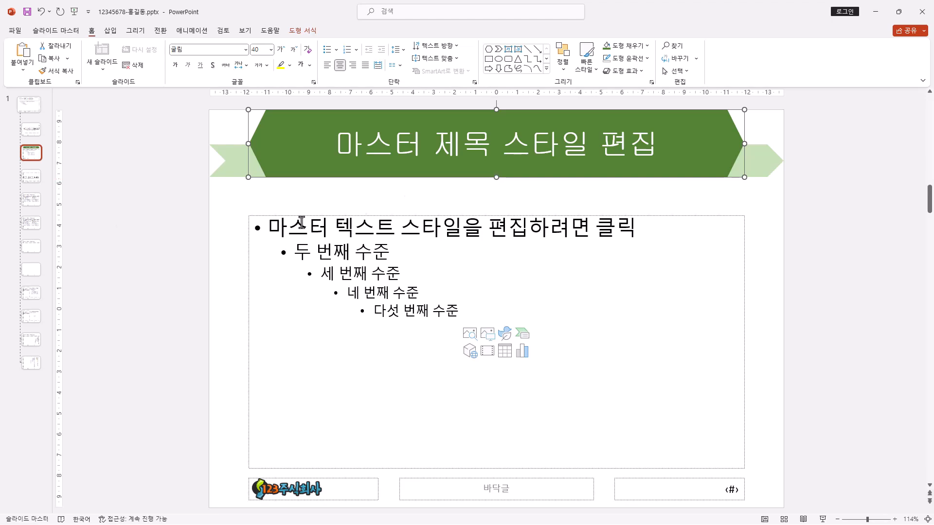
Step: Turn on slide numbers in the header and footer settings, hide them on the title slide, and apply this to all slides
left_click(110, 32)
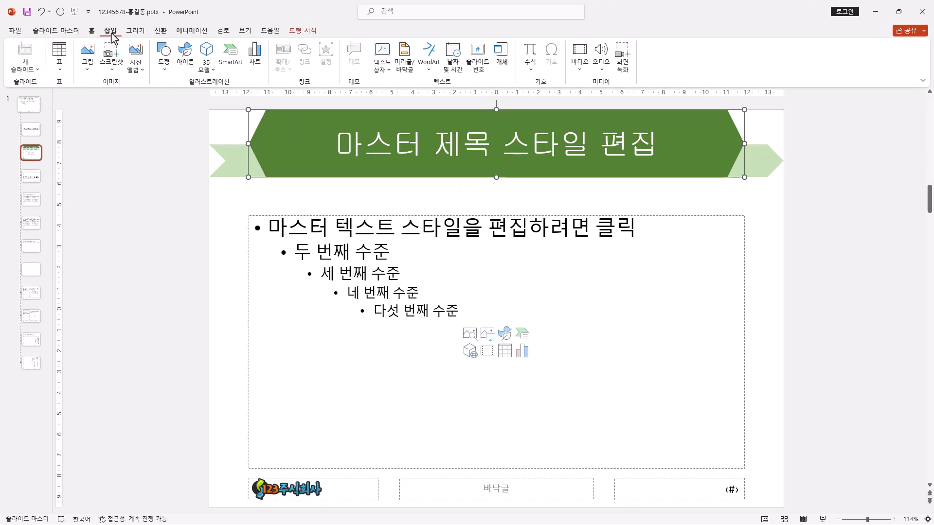
left_click(407, 68)
left_click(339, 288)
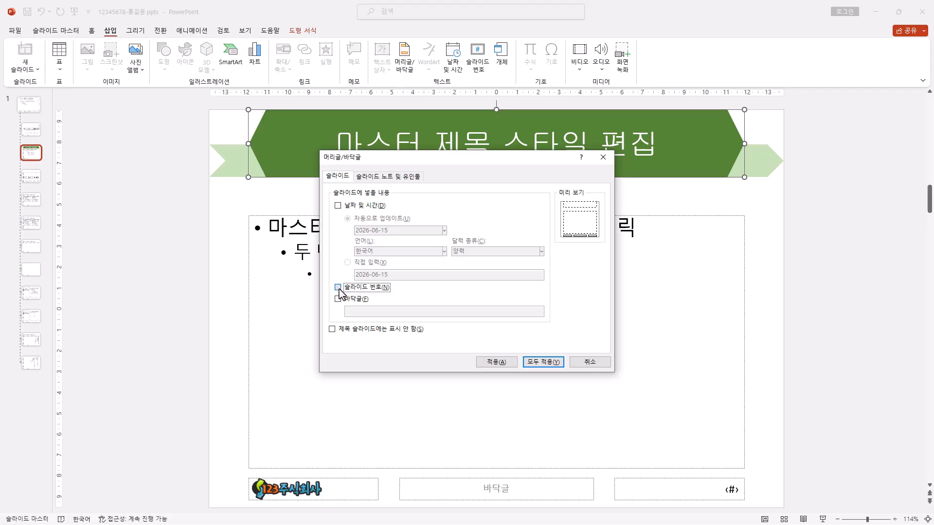
left_click(333, 329)
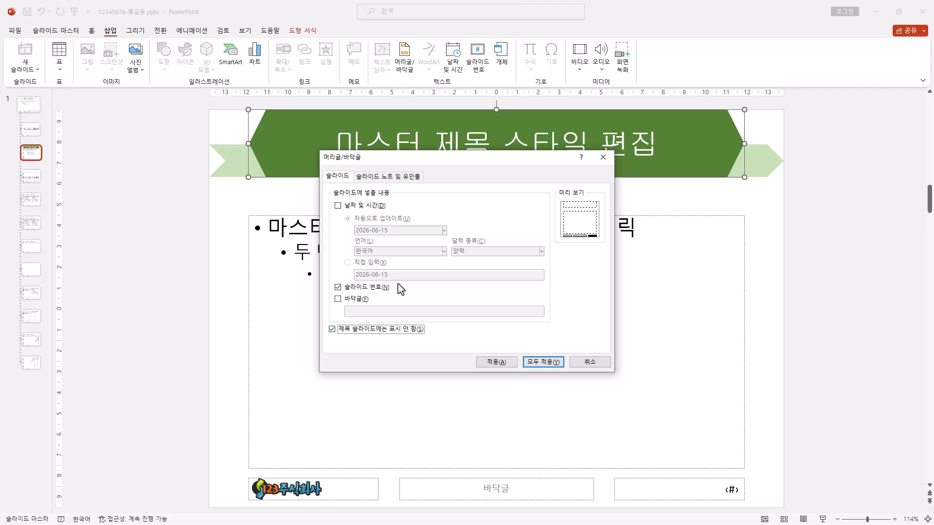
left_click(542, 364)
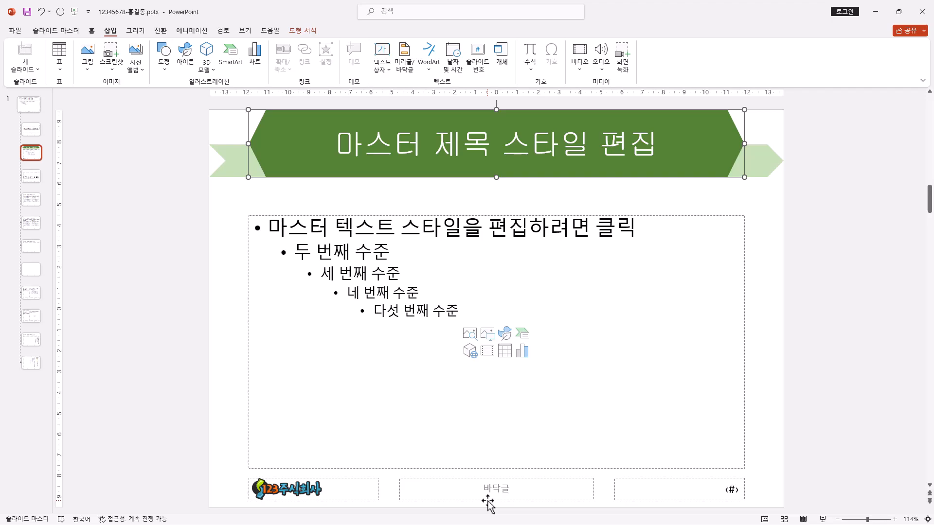
left_click(141, 209)
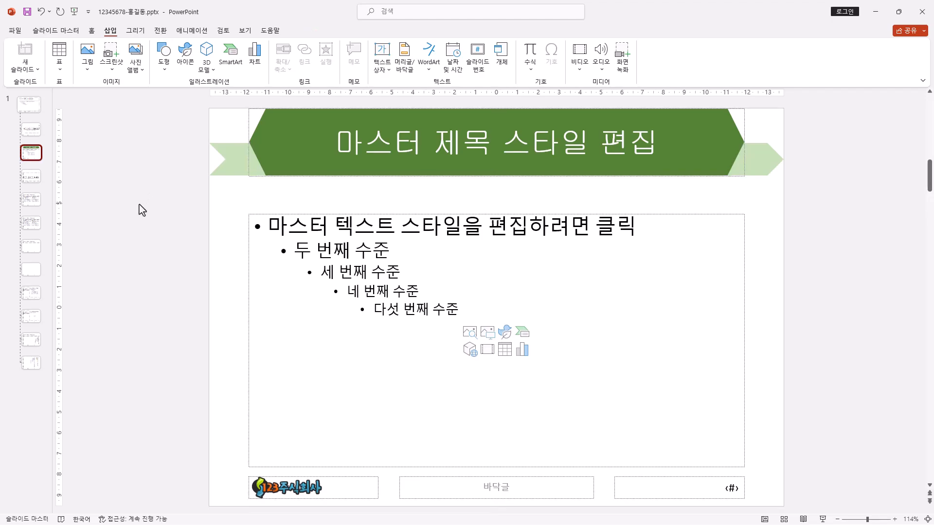
left_click(35, 128)
left_click(29, 103)
left_click(71, 32)
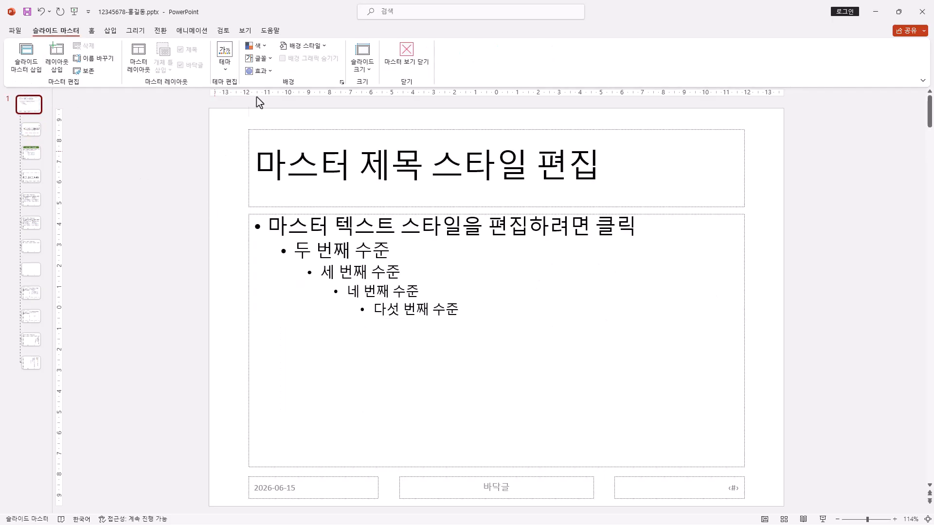
left_click(30, 129)
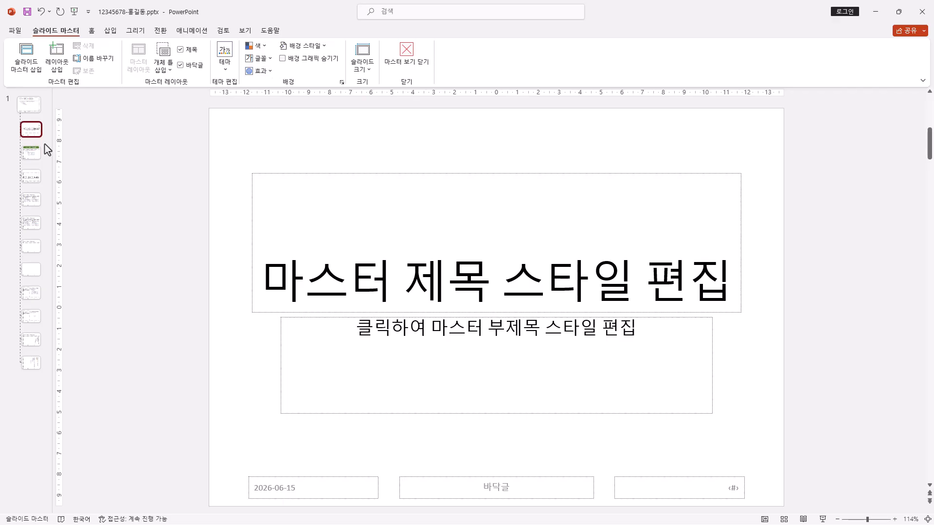
left_click(31, 153)
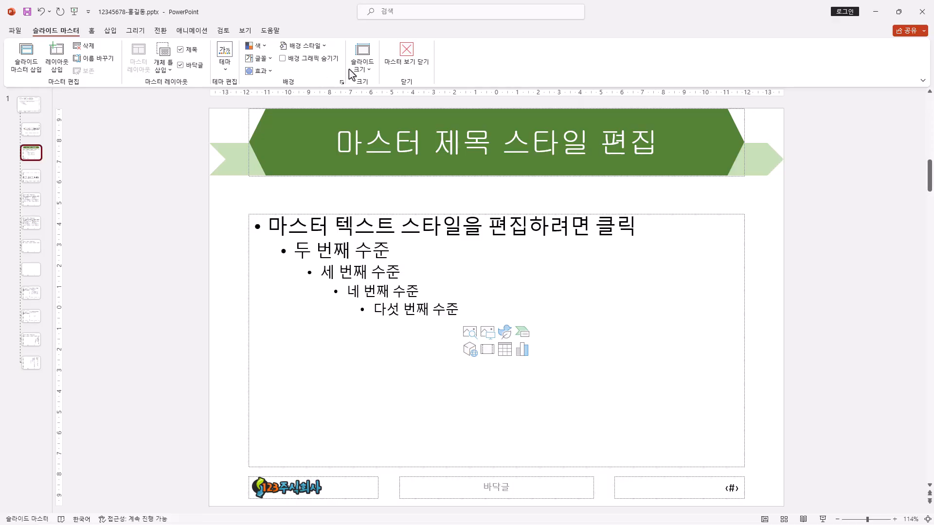
Step: Close the slide master view and add four new slides after the title slide
left_click(408, 64)
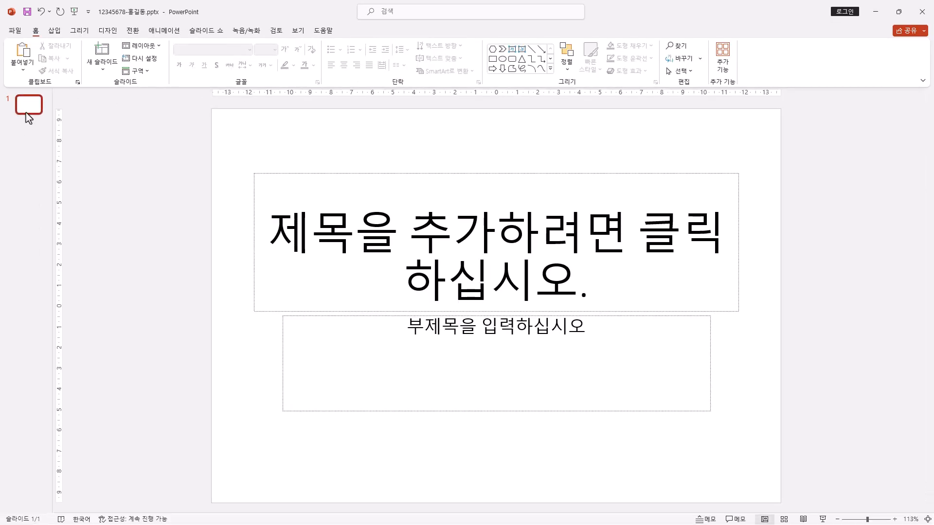
left_click(27, 112)
key("ctrl+m")
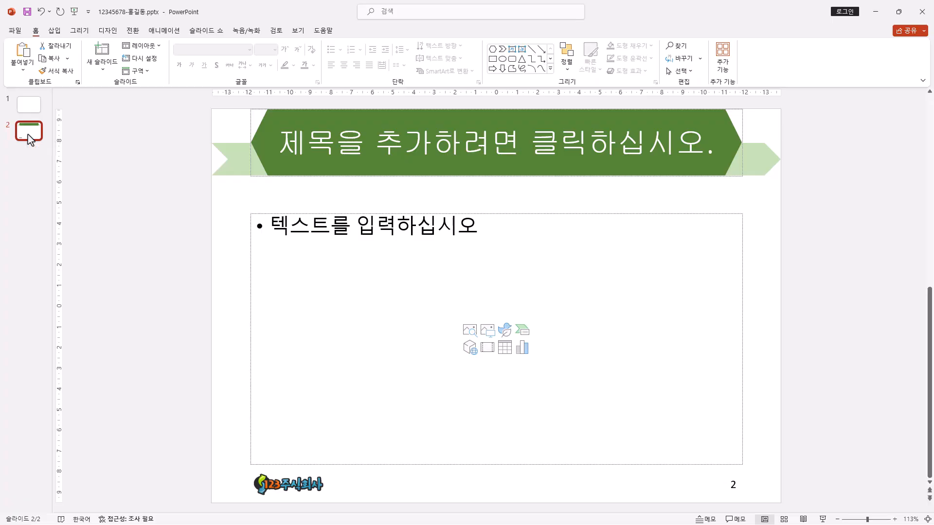
key("ctrl+m")
key("ctrl+m")
key("ctrl+m")
key("ctrl+m")
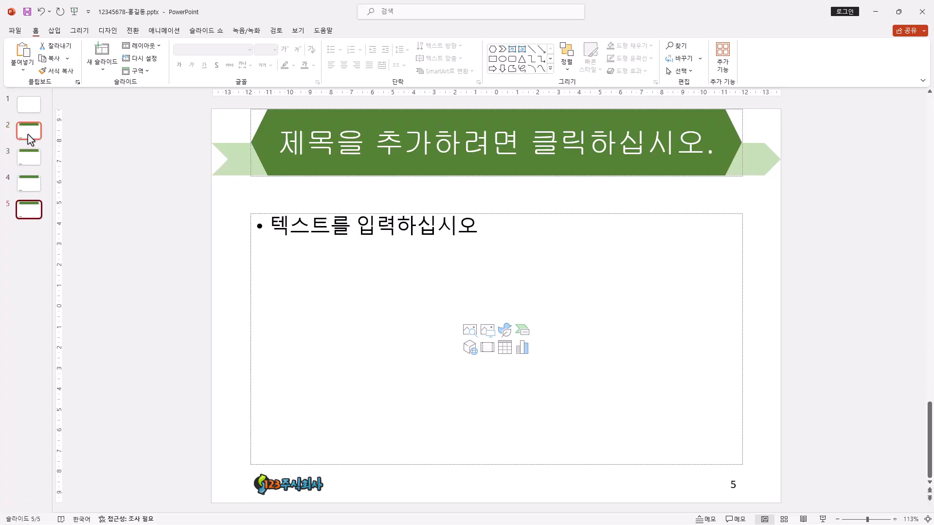
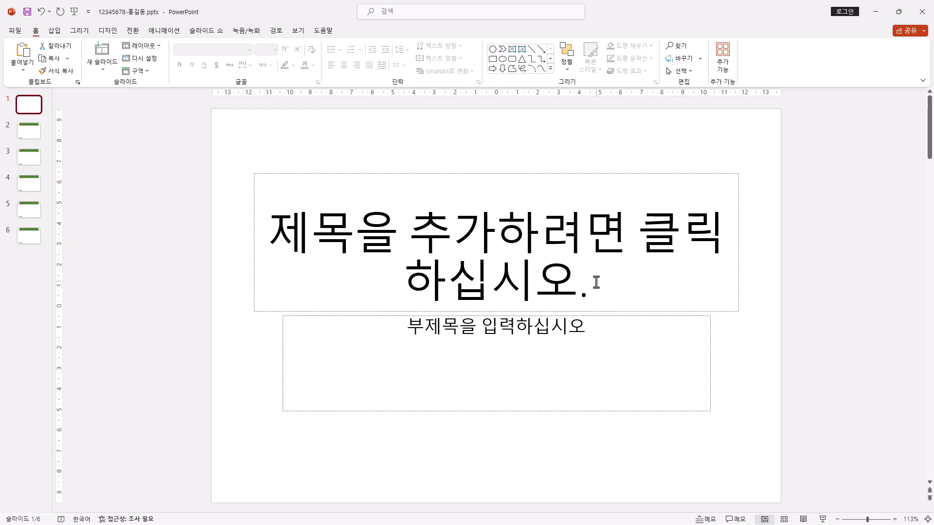
Step: Delete the title and subtitle placeholders from the first slide
left_click_drag(222, 132, 847, 460)
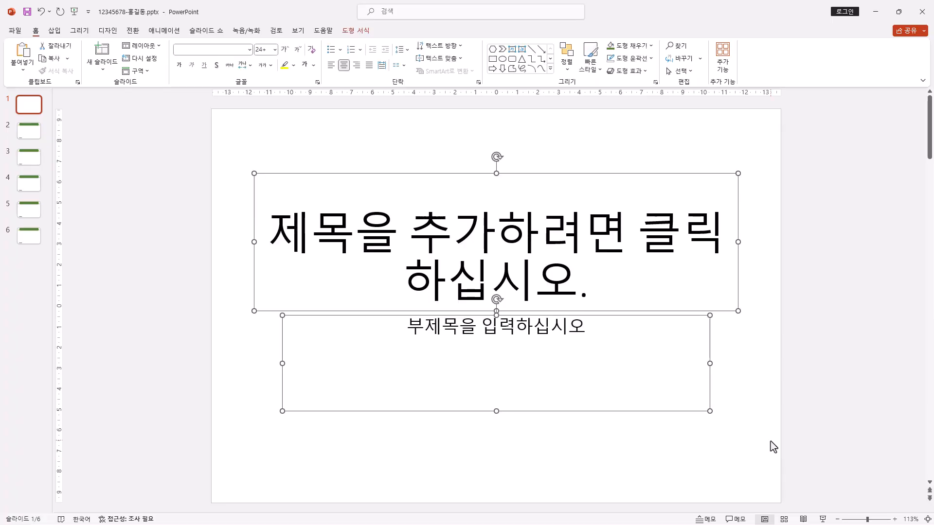
key("Delete")
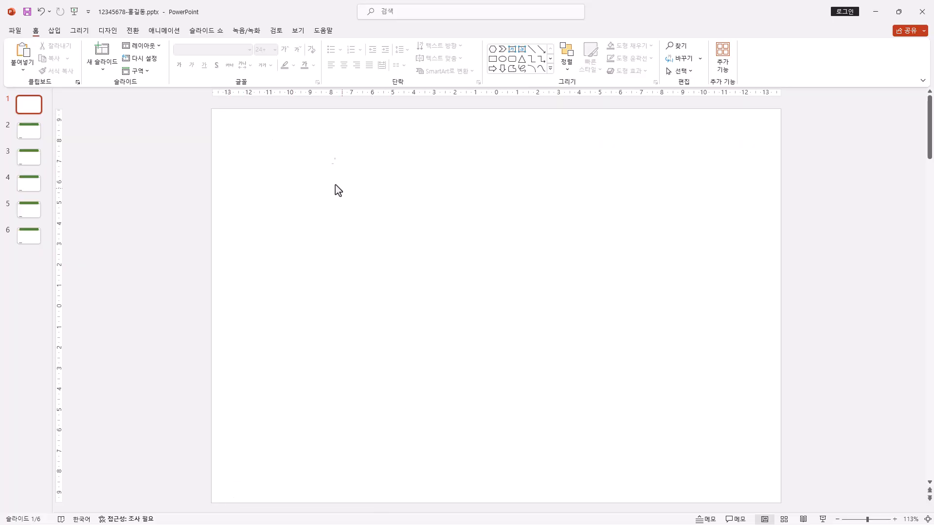
Step: Draw a rectangle about 19.05 cm high and 12.24 cm wide, covering the slide's left part from its upper to lower edge
left_click(551, 69)
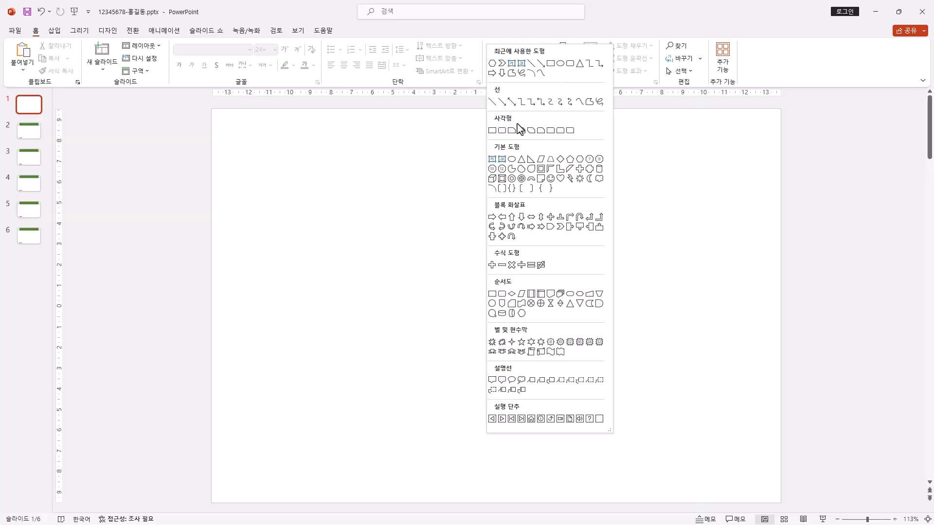
left_click(490, 132)
left_click_drag(211, 110, 453, 503)
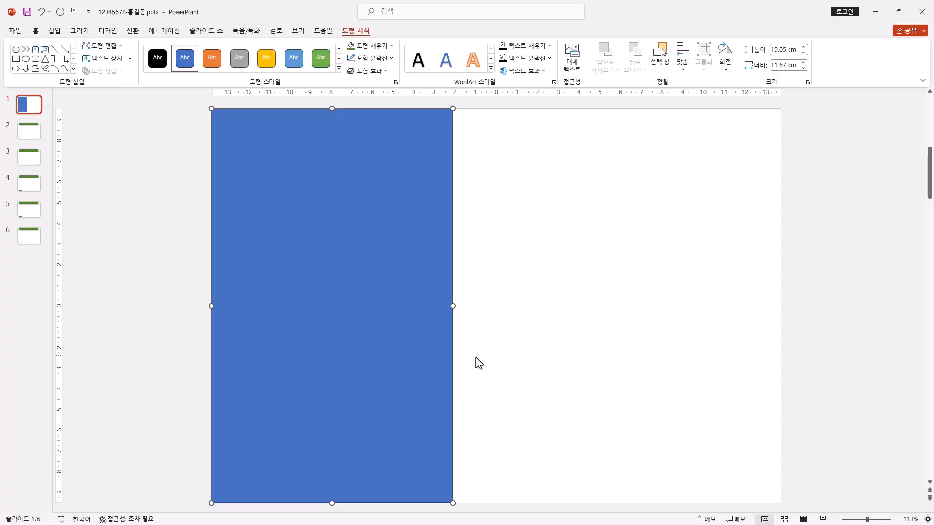
left_click_drag(452, 350, 465, 409)
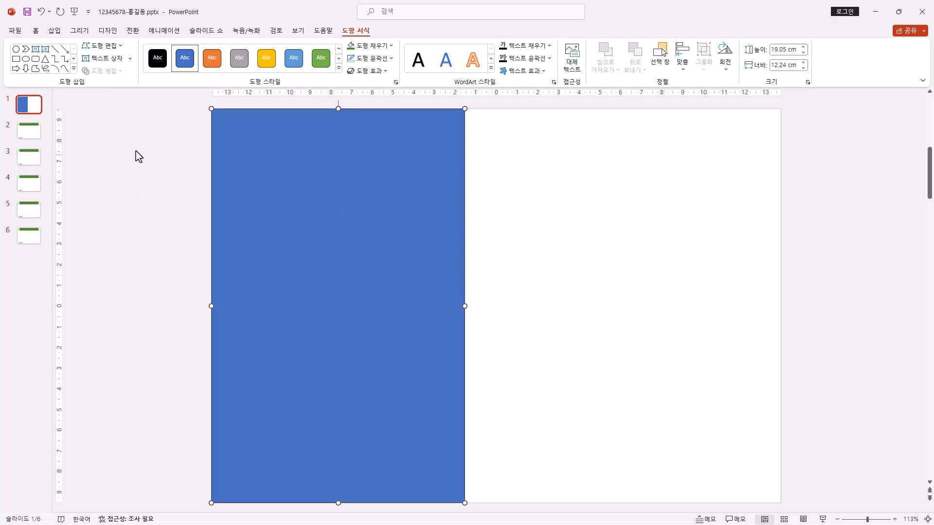
Step: Fill the rectangle with the picture 그림2.jpg from the ITQ Picture folder
left_click(54, 31)
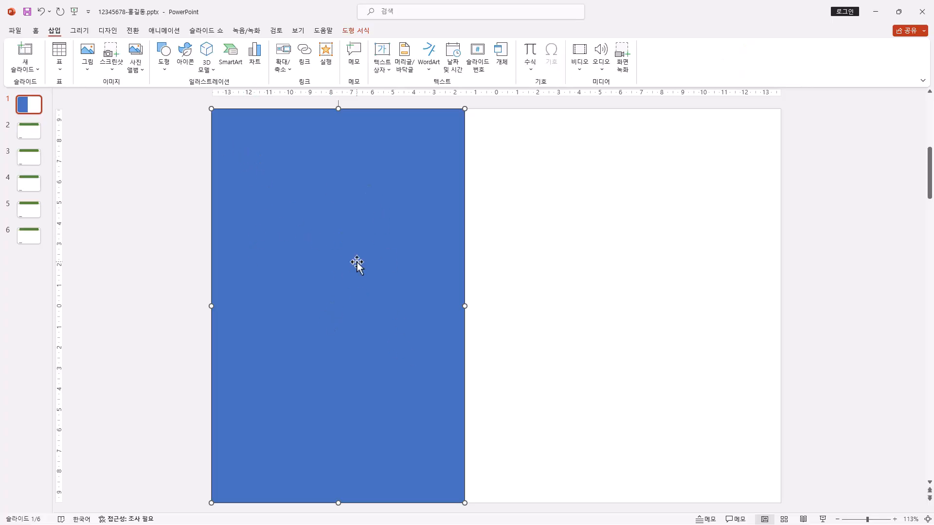
right_click(378, 204)
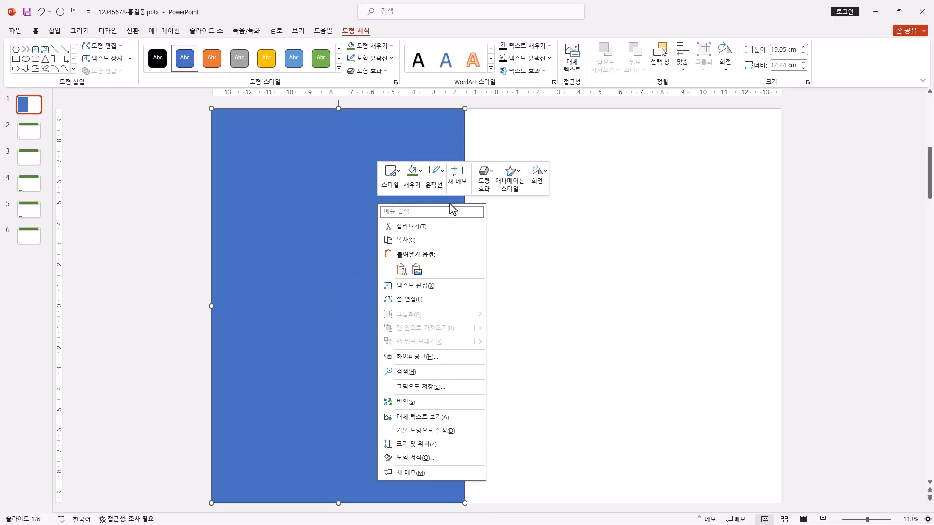
left_click(415, 458)
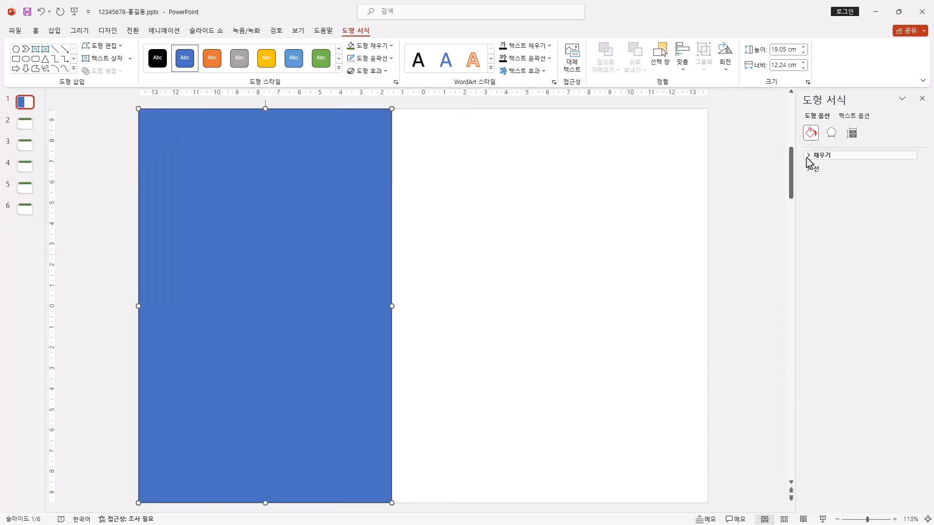
left_click(808, 156)
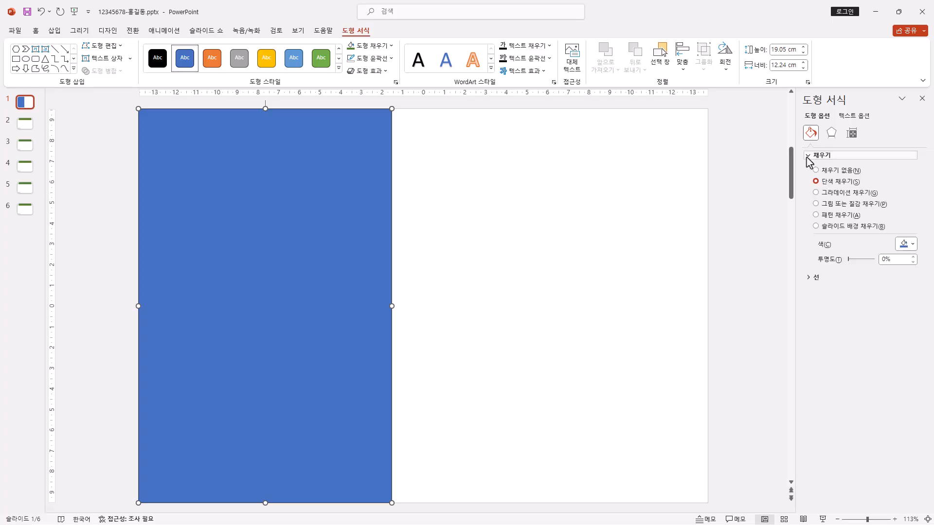
left_click(818, 205)
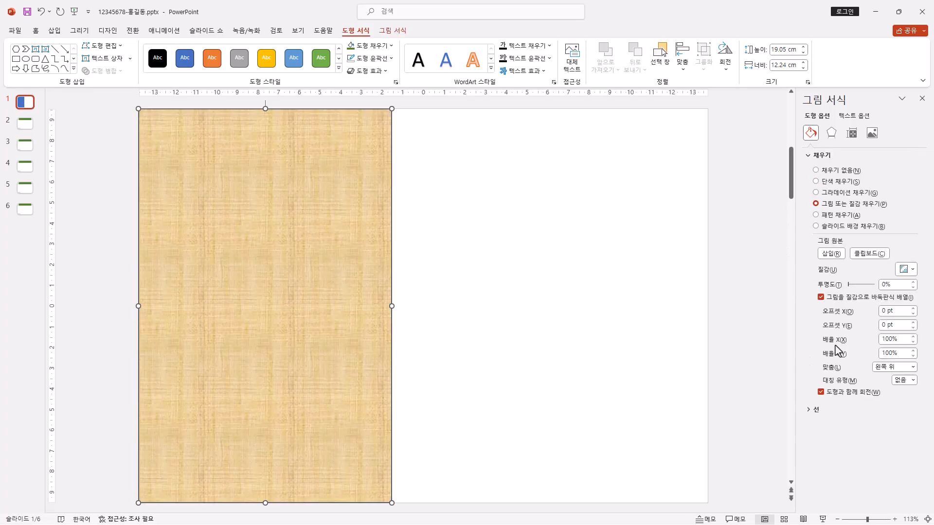
left_click(832, 254)
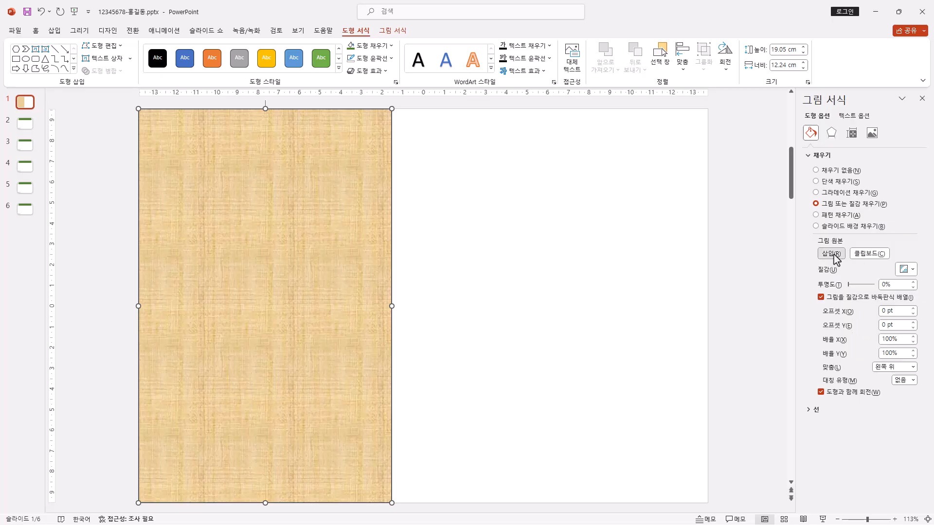
left_click(377, 241)
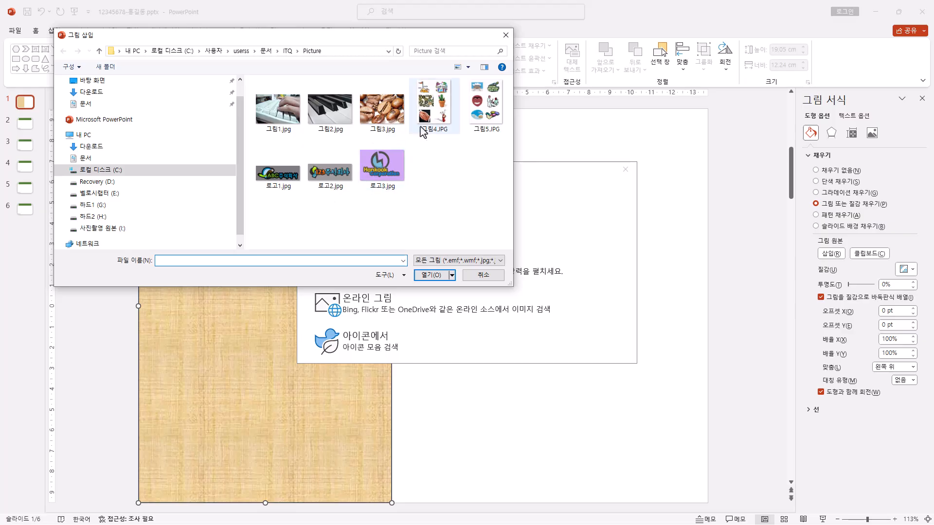
left_click(341, 128)
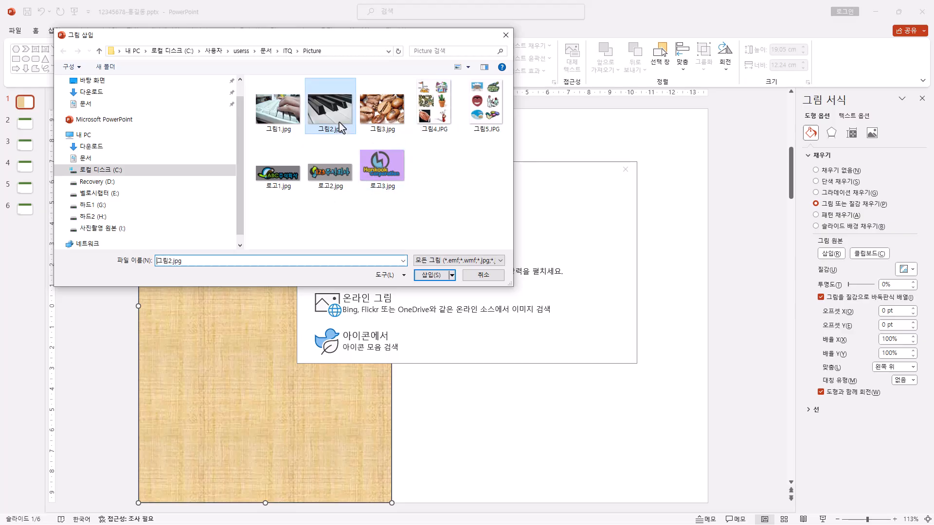
left_click(430, 275)
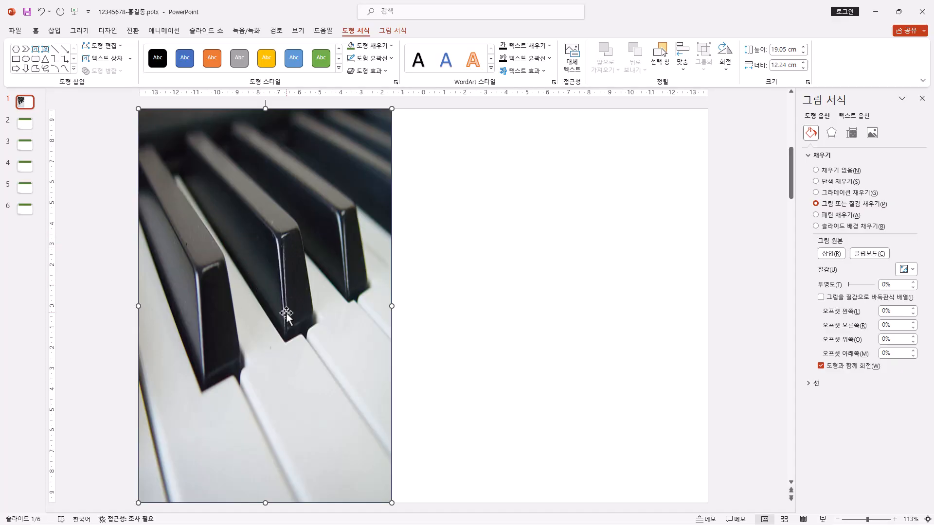
Step: Set the rectangle's picture fill to 50% transparency and apply the third soft edge variation in the first row
double_click(896, 285)
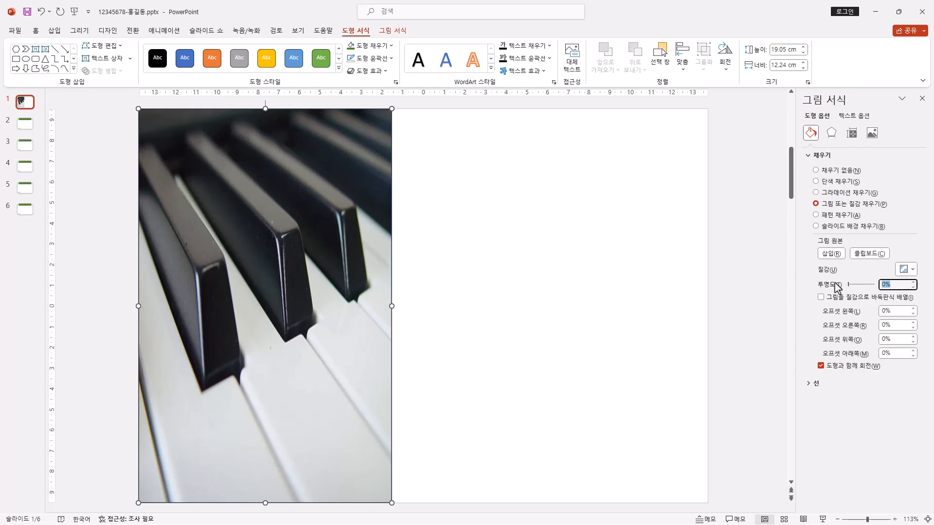
type("50")
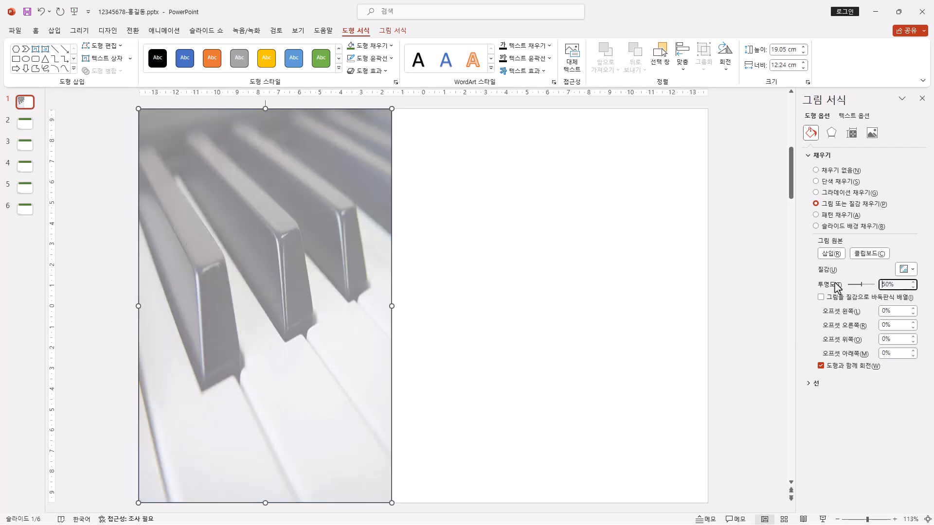
left_click(797, 282)
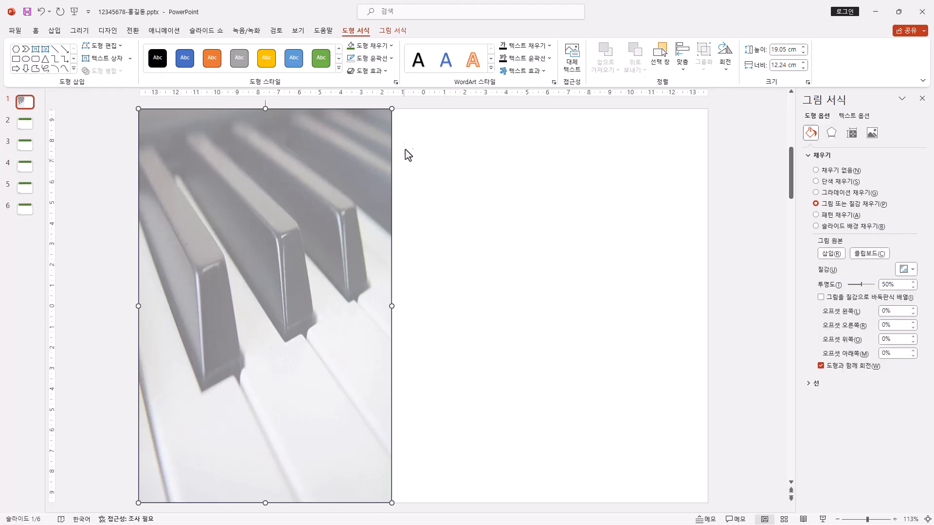
left_click(384, 72)
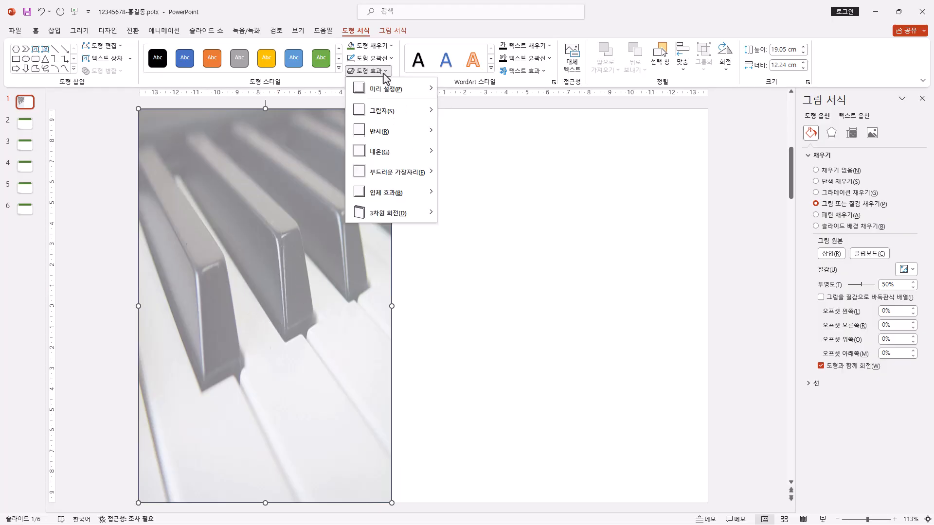
mouse_move(408, 178)
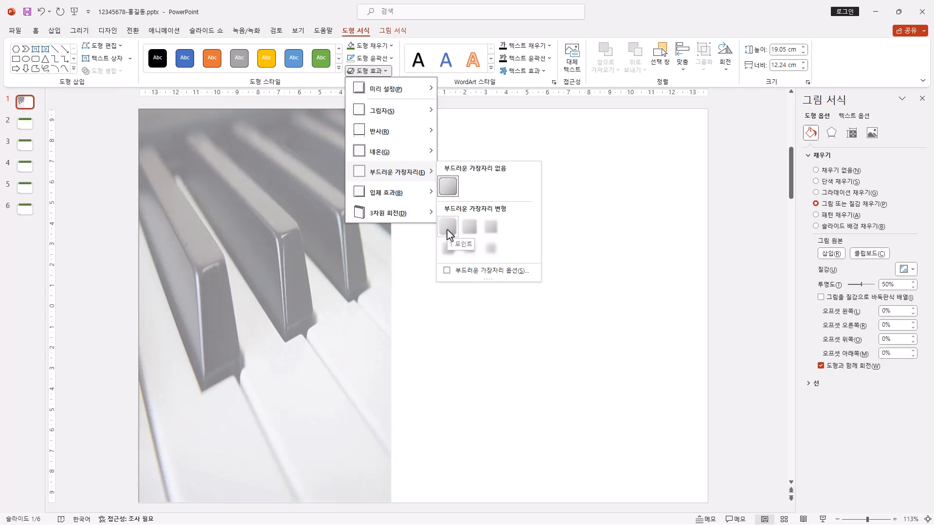
left_click(492, 232)
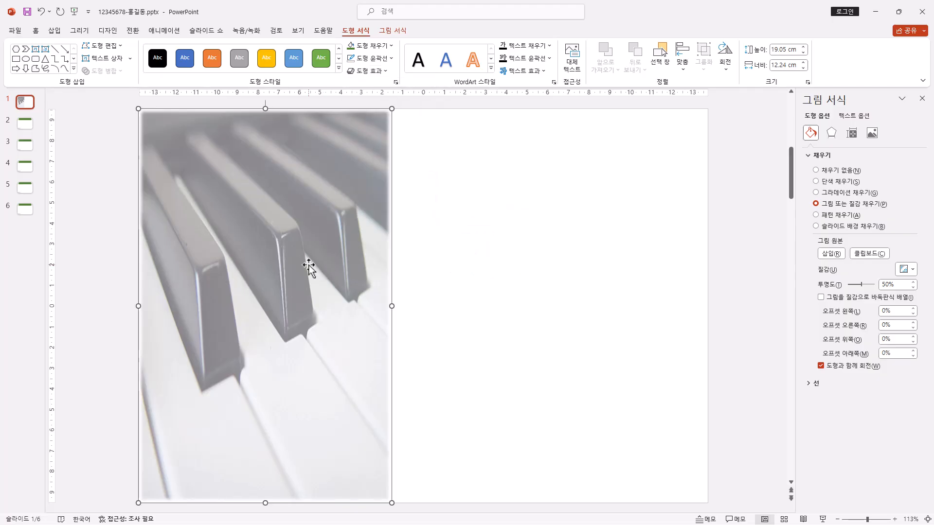
Step: Insert WordArt in the blue gradient style with reflection, and paste "National Pension" as its text
left_click(55, 31)
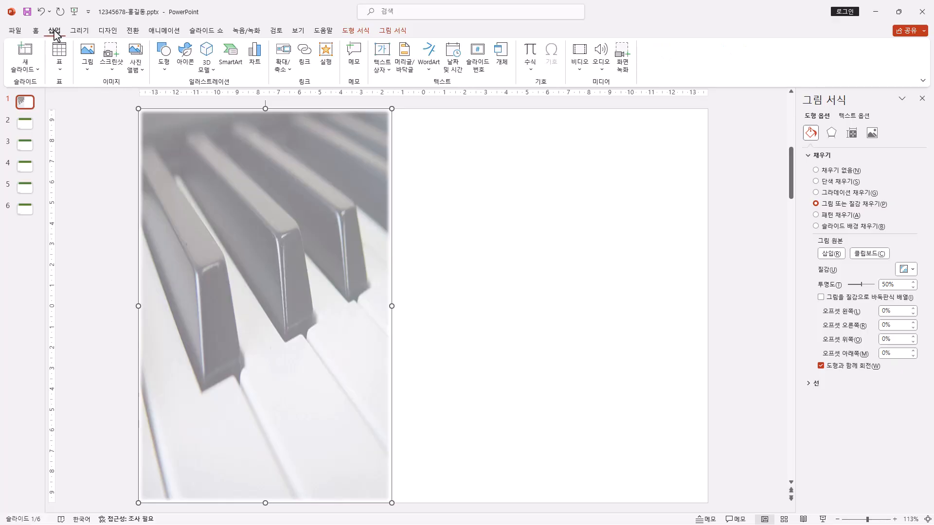
left_click(437, 70)
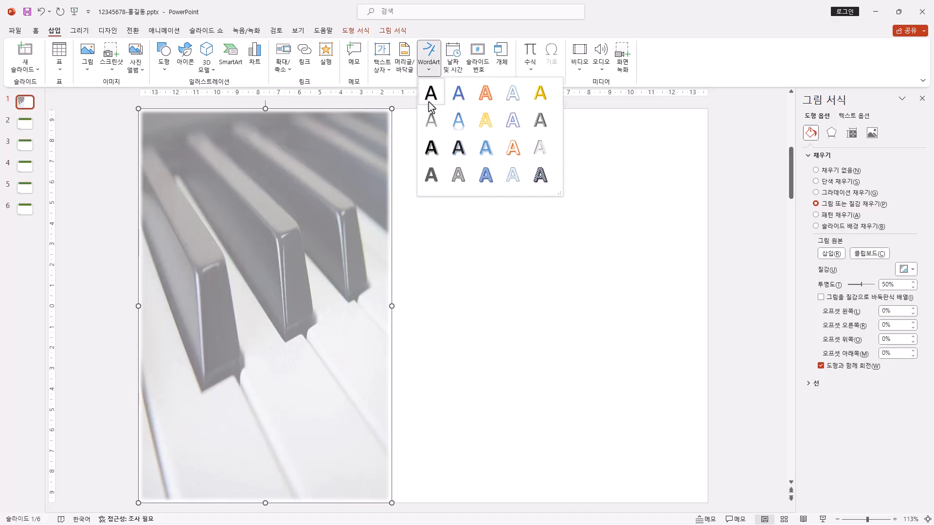
left_click(459, 121)
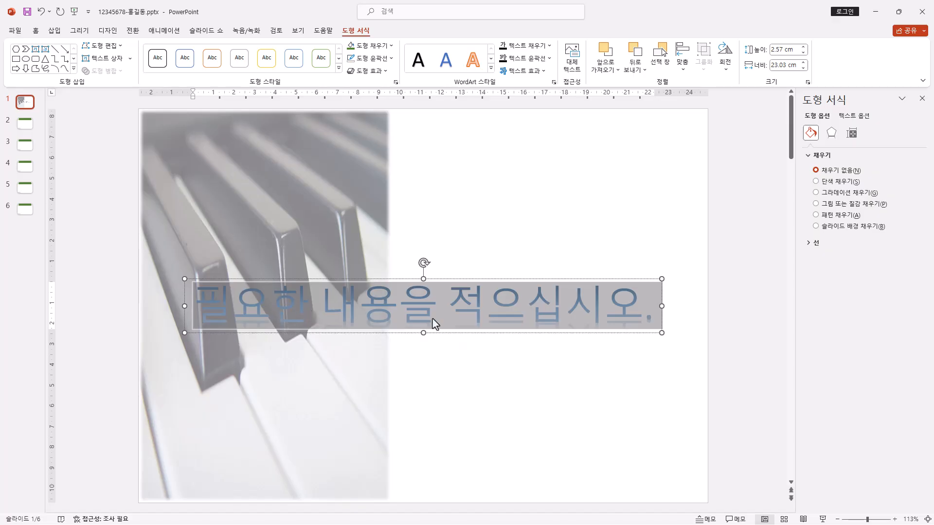
type("National Pension")
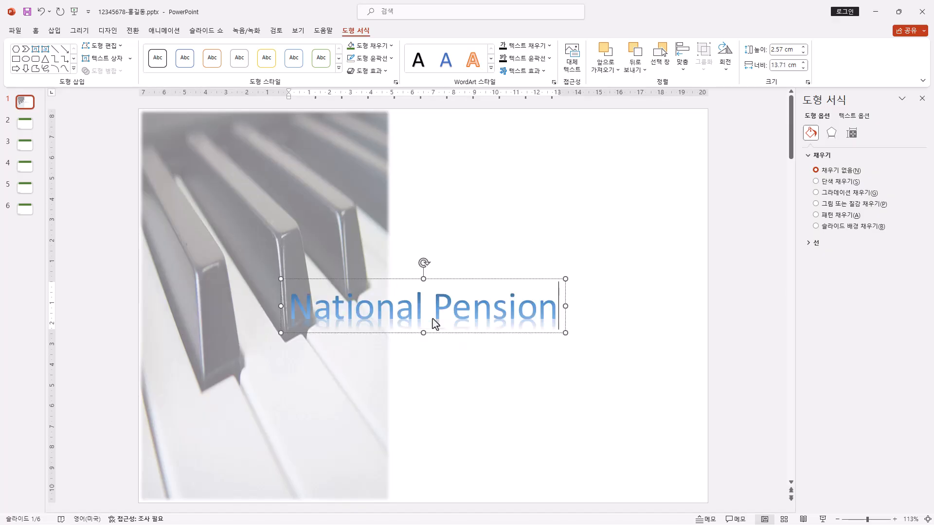
Step: Apply the 삼각형: 아래로 transform effect to the "National Pension" WordArt
left_click(545, 279)
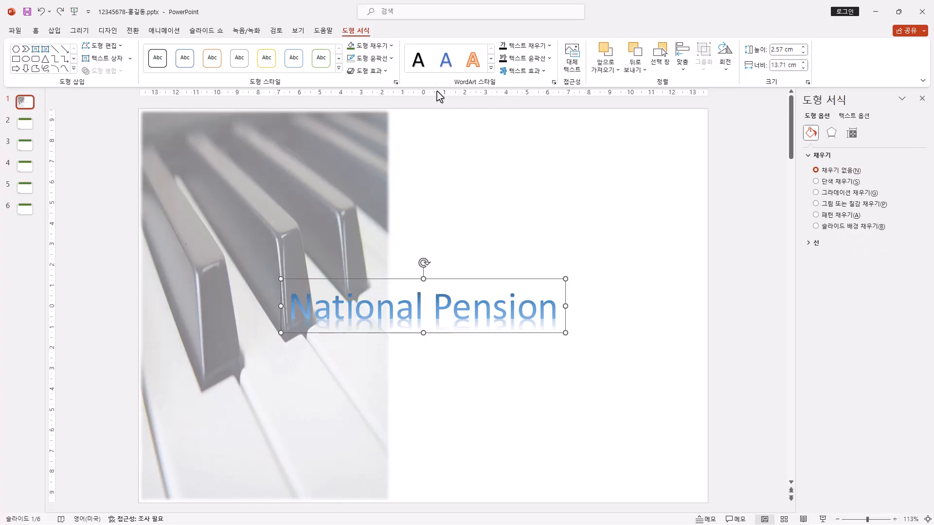
left_click(541, 72)
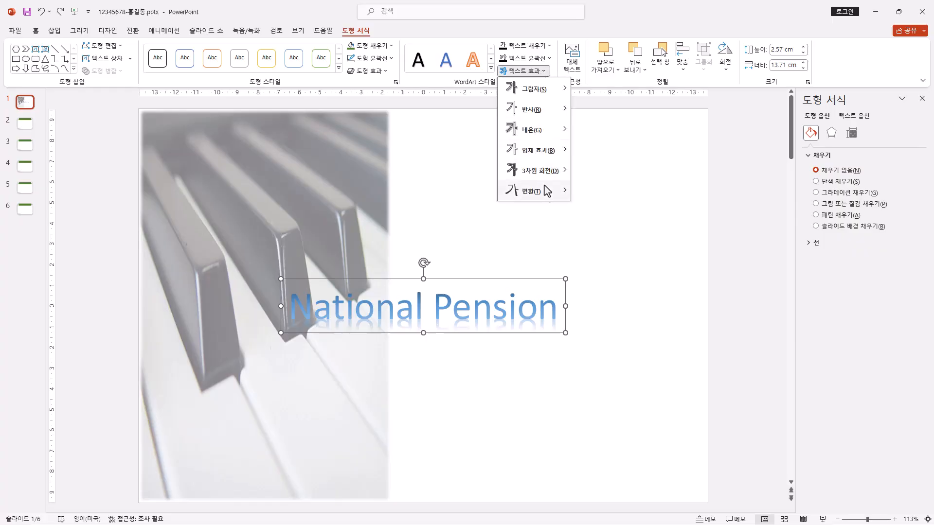
mouse_move(552, 195)
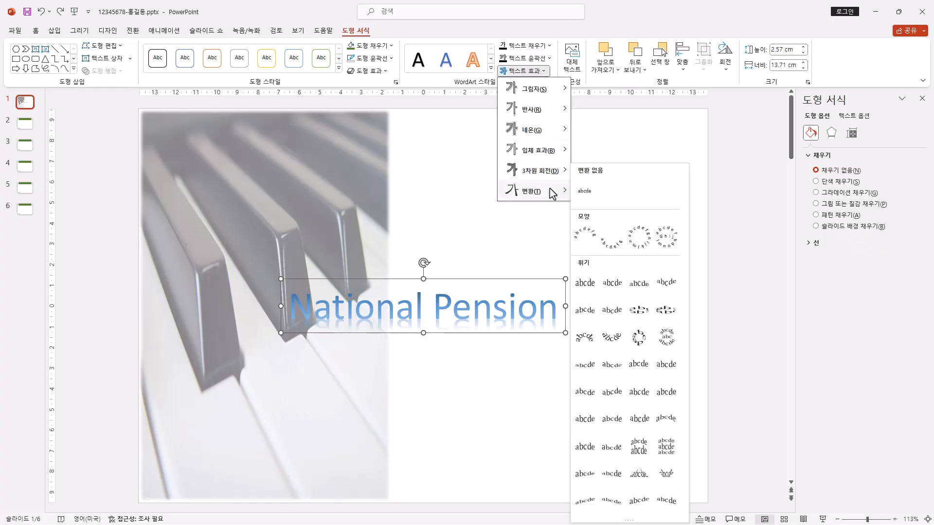
left_click(670, 289)
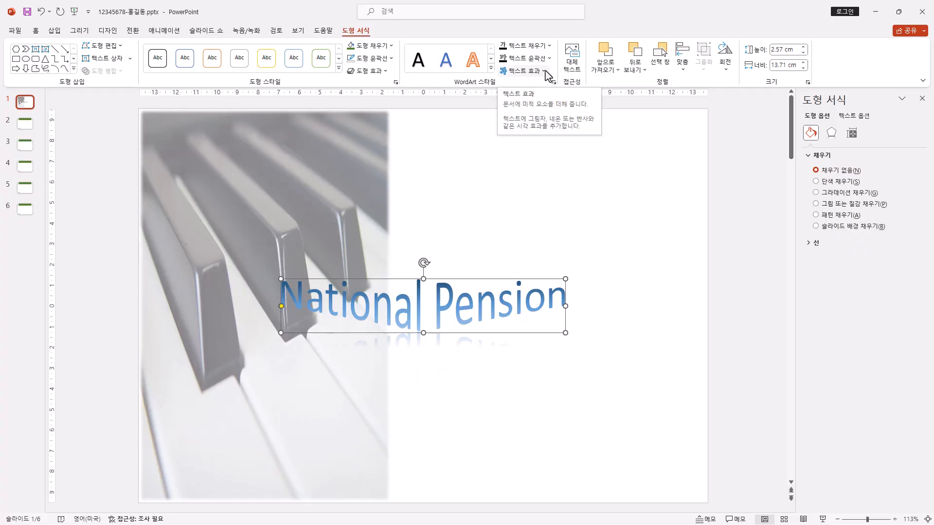
Step: Apply the first reflection variation to the "National Pension" WordArt text
left_click(545, 72)
mouse_move(545, 118)
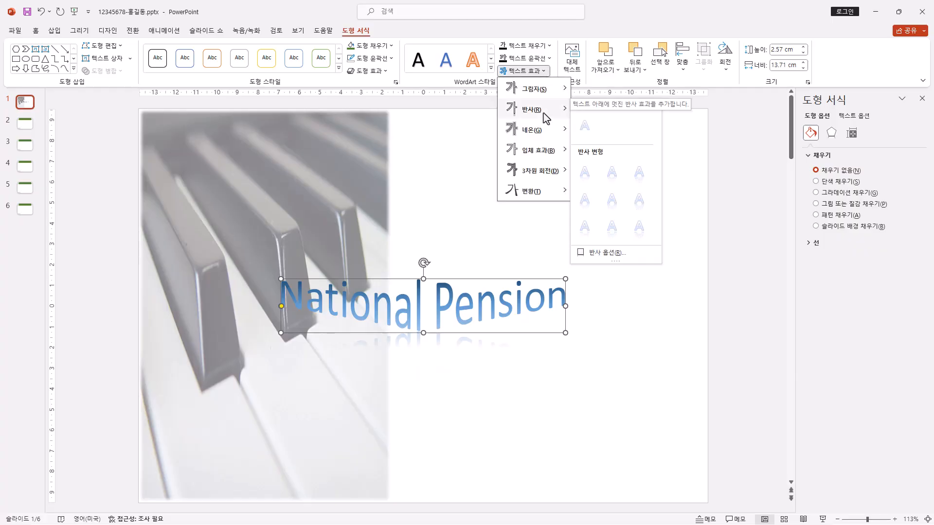
left_click(591, 176)
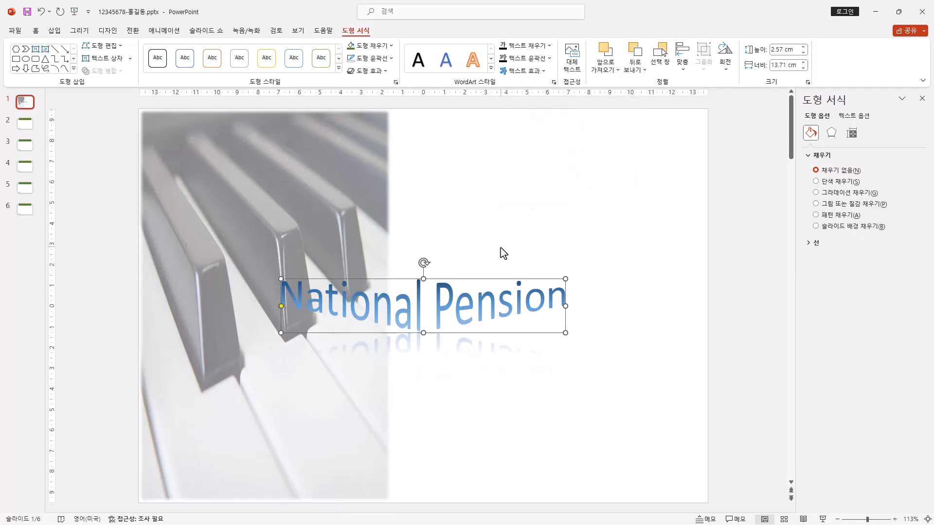
Step: Set the font of the "National Pension" WordArt to 굴림 and make it bold
left_click(36, 30)
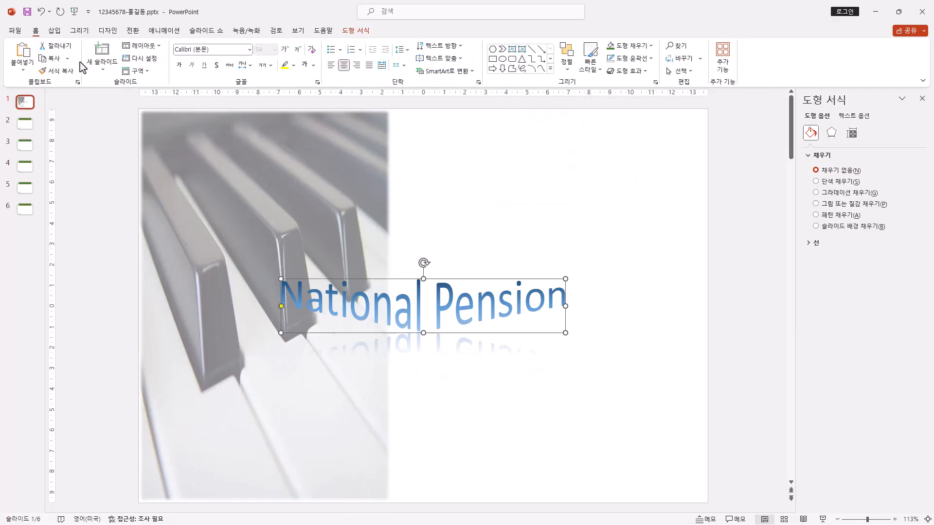
left_click(227, 53)
type("ㄱ")
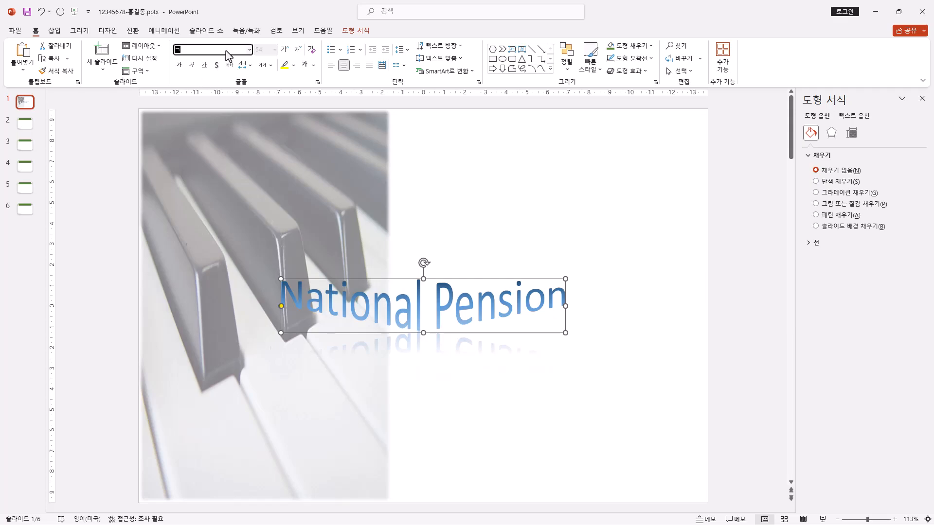
type("림")
key("Return")
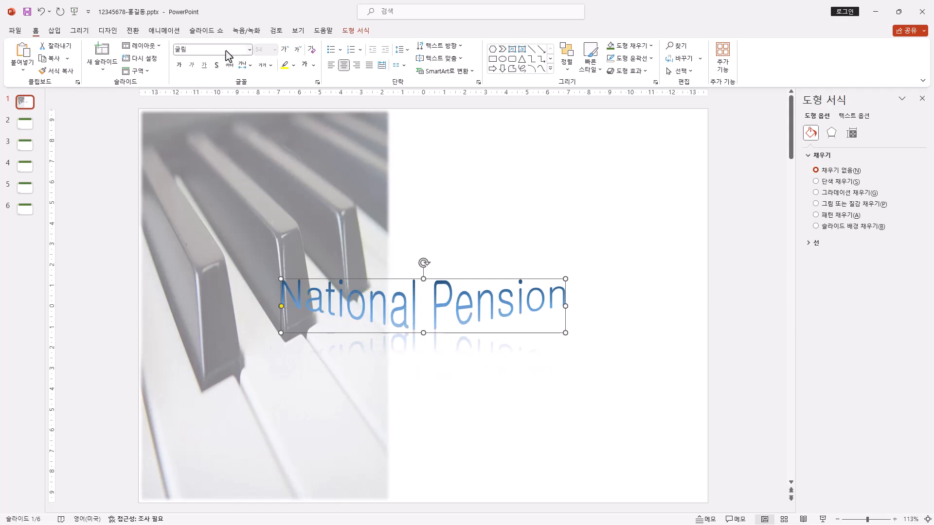
left_click(249, 49)
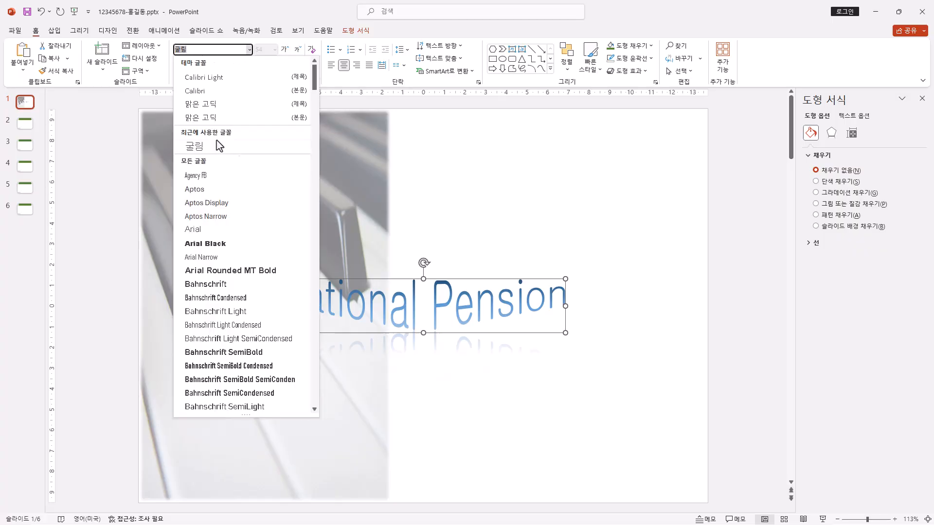
left_click(261, 2)
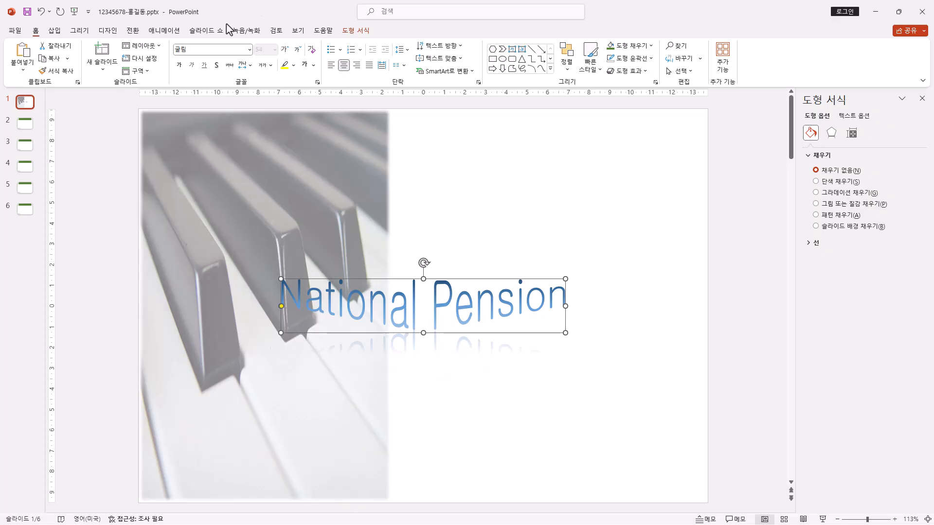
left_click(182, 66)
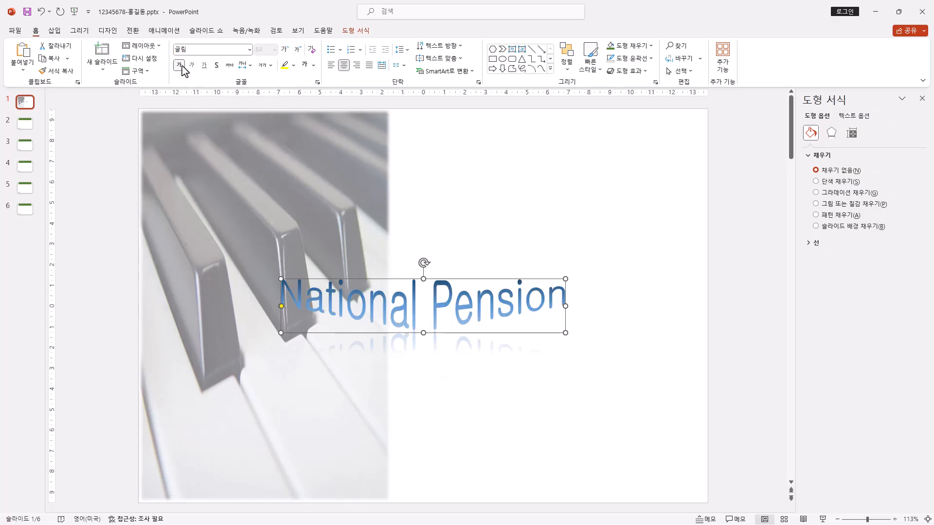
Step: Set the text colour of the "National Pension" WordArt to black (검정, 텍스트 1)
left_click(314, 65)
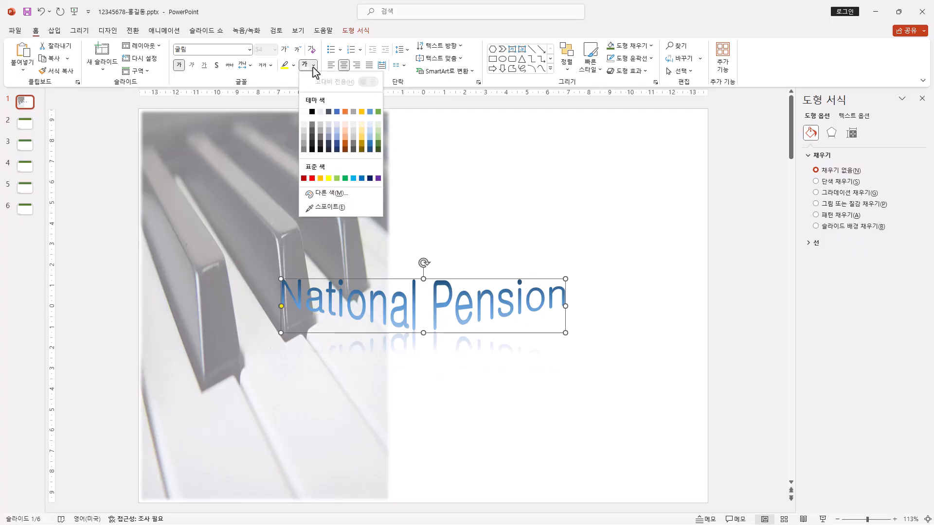
left_click(313, 113)
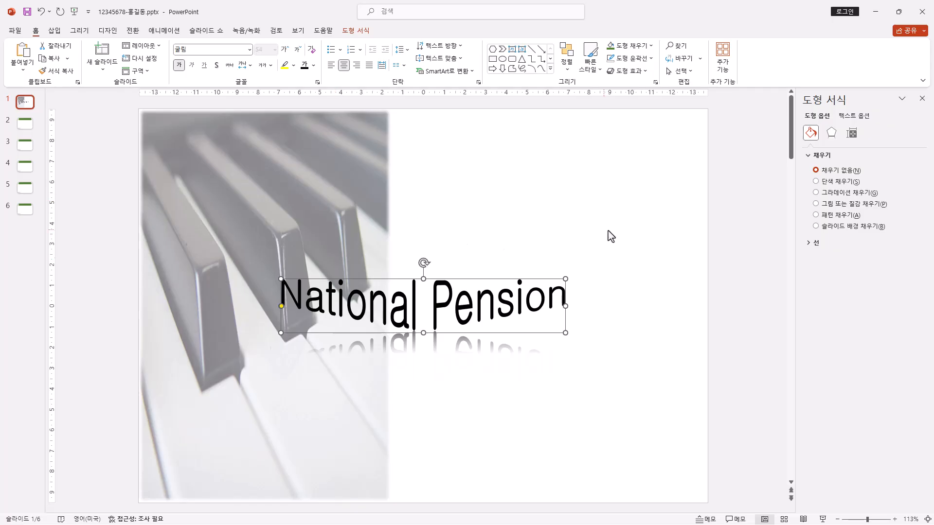
Step: Enlarge the "National Pension" WordArt into a wide, low band across the middle of the cover slide
left_click_drag(566, 278, 672, 200)
left_click_drag(282, 332, 266, 344)
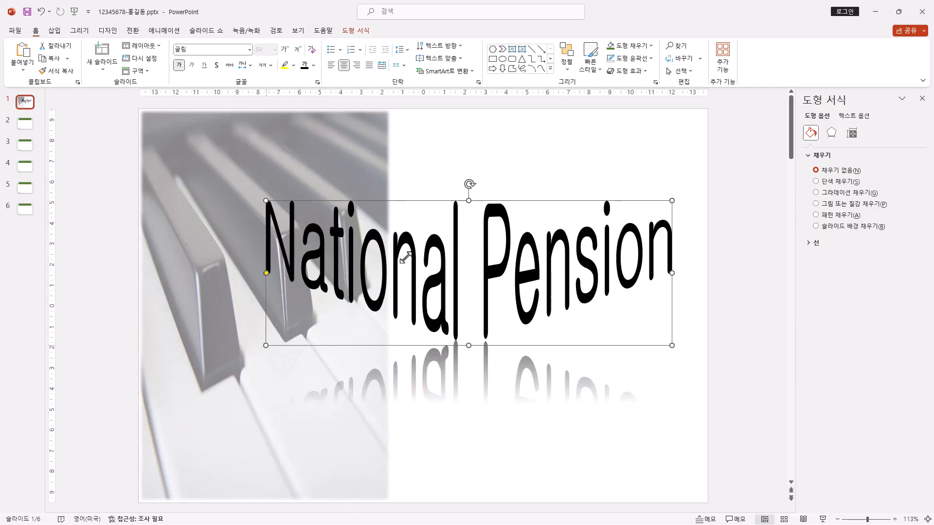
left_click_drag(498, 201, 474, 250)
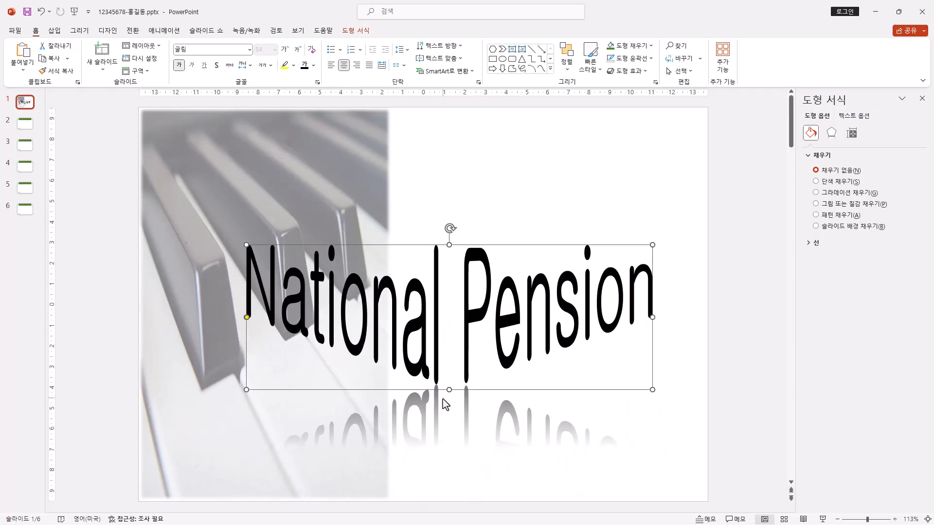
left_click_drag(449, 389, 451, 371)
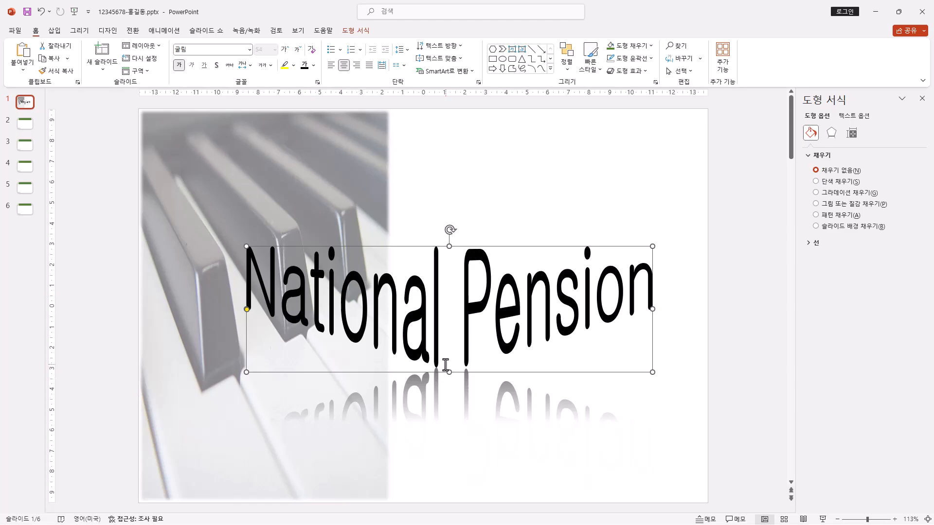
key("ctrl+z")
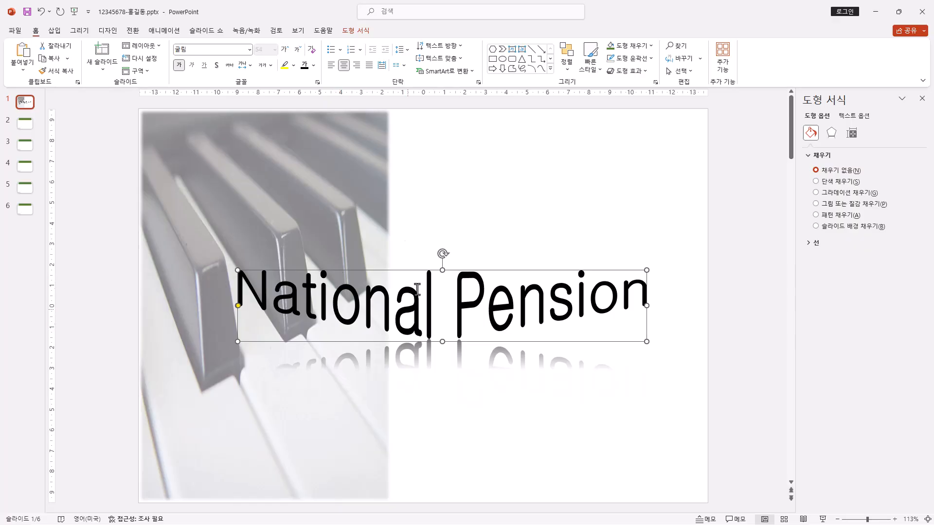
Step: Insert the picture 로고2.jpg from the ITQ Picture folder onto the cover slide
left_click(56, 32)
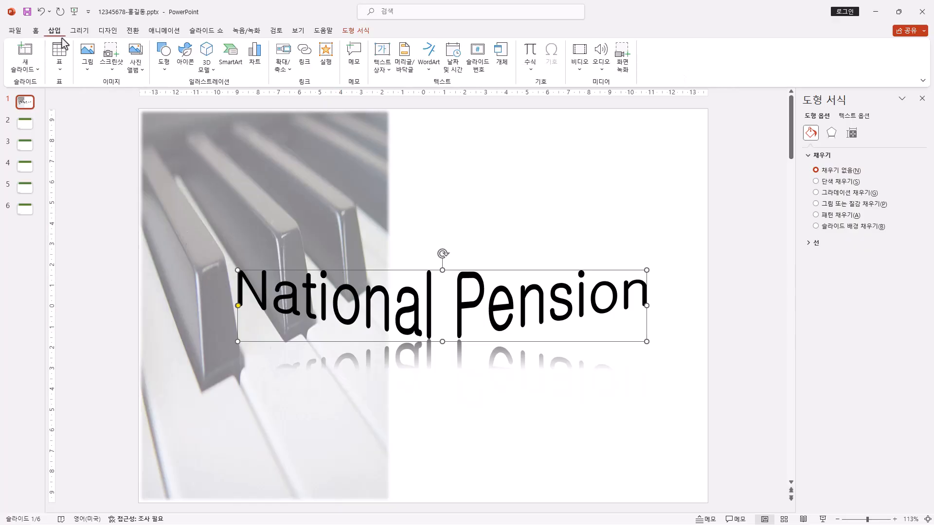
left_click(88, 64)
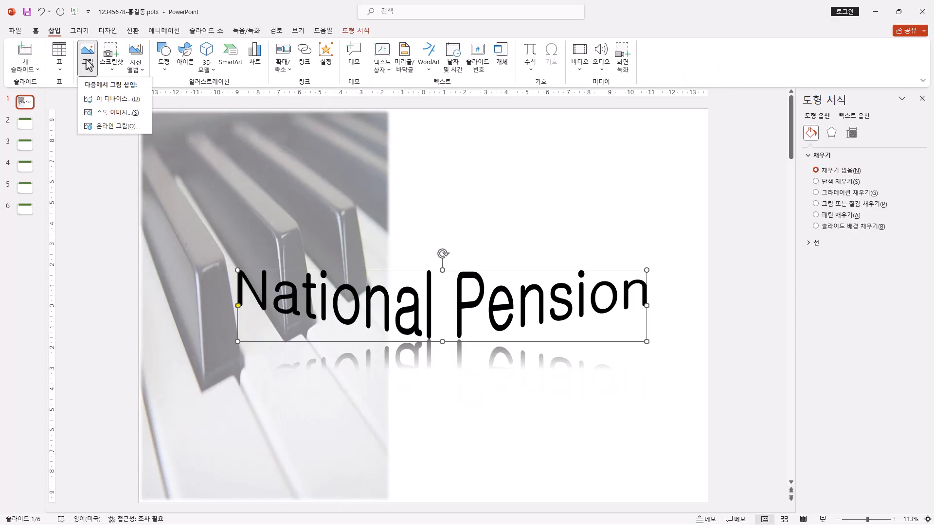
left_click(115, 100)
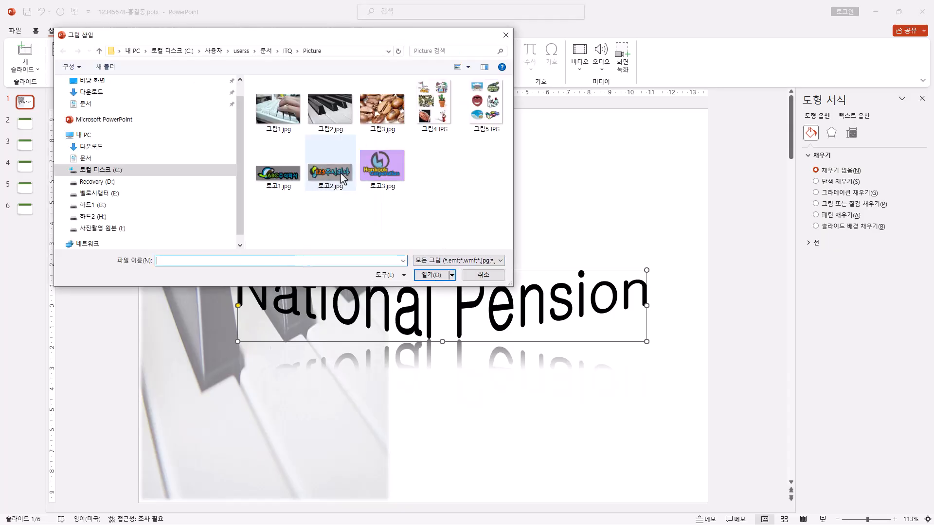
left_click(343, 178)
left_click(430, 275)
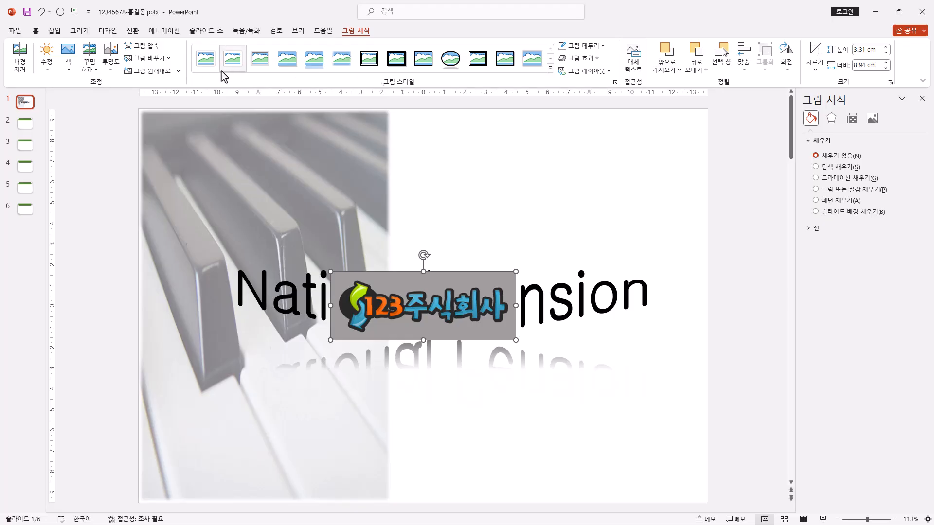
Step: Make the logo's gray background transparent, and place the logo about 4.49 cm wide in the cover slide's upper-right corner
left_click(68, 58)
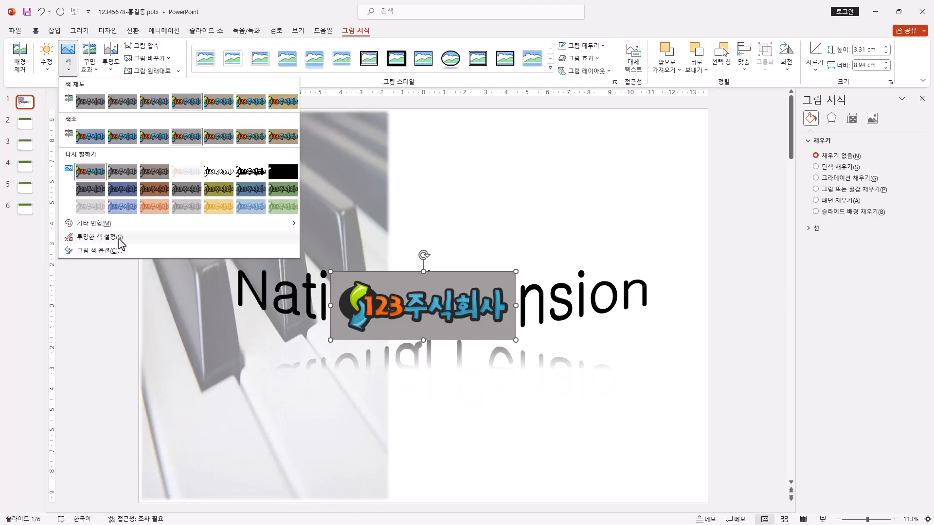
left_click(100, 237)
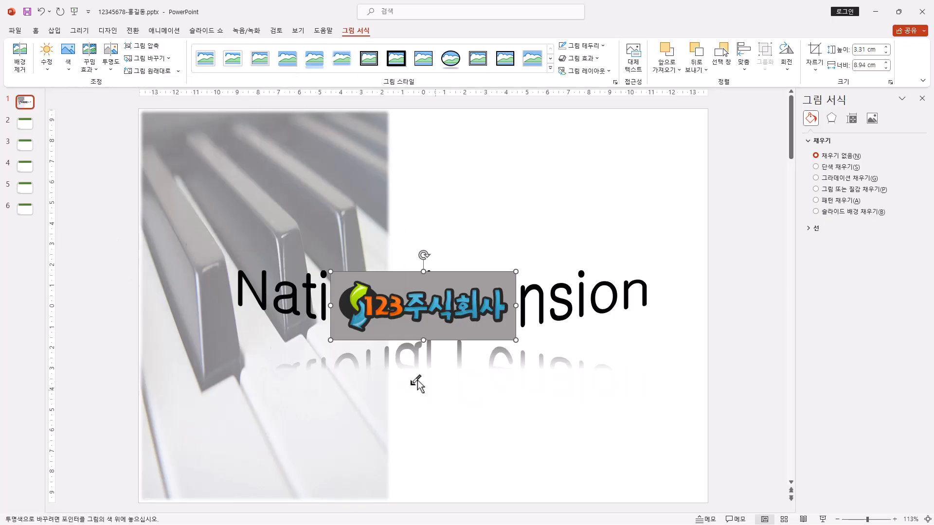
left_click(417, 278)
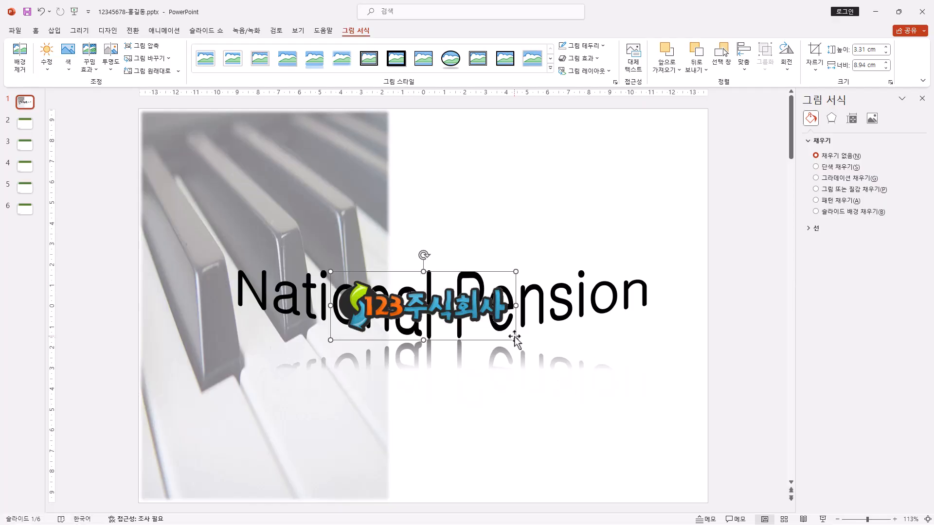
left_click_drag(514, 342, 660, 138)
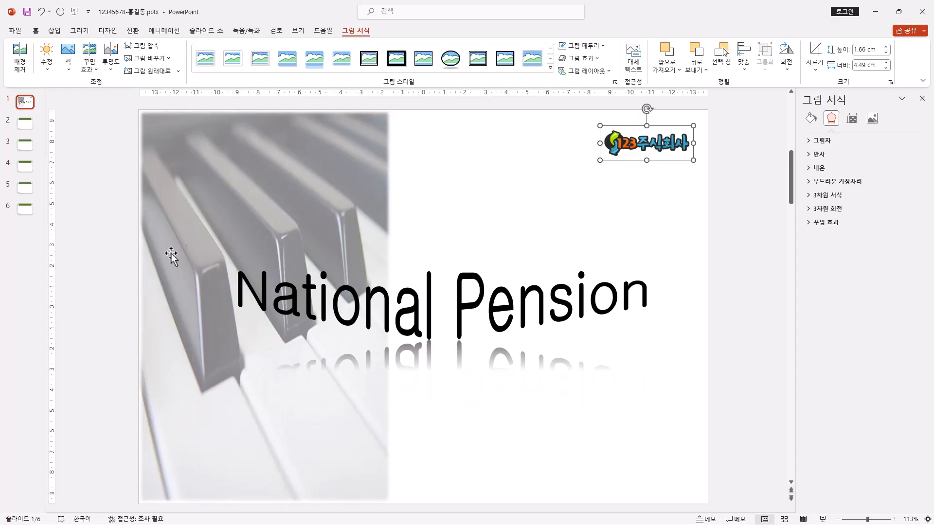
Step: Enter "목차" as the title of slide 2 and delete the slide's empty content placeholder
left_click(27, 124)
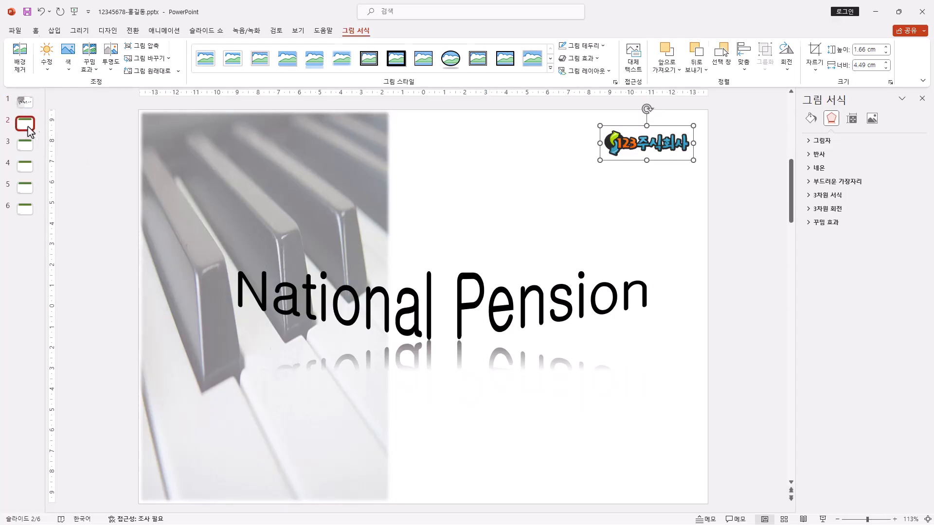
left_click(456, 176)
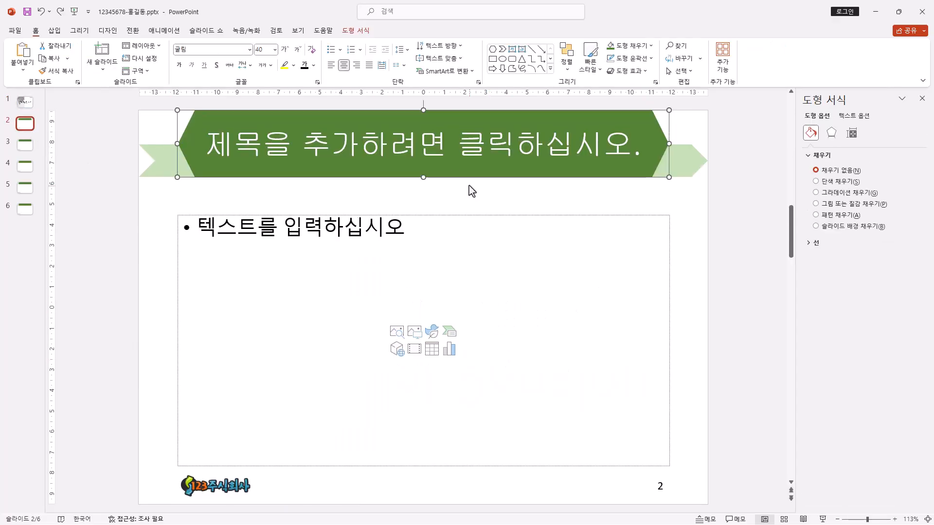
left_click(432, 149)
type("목차")
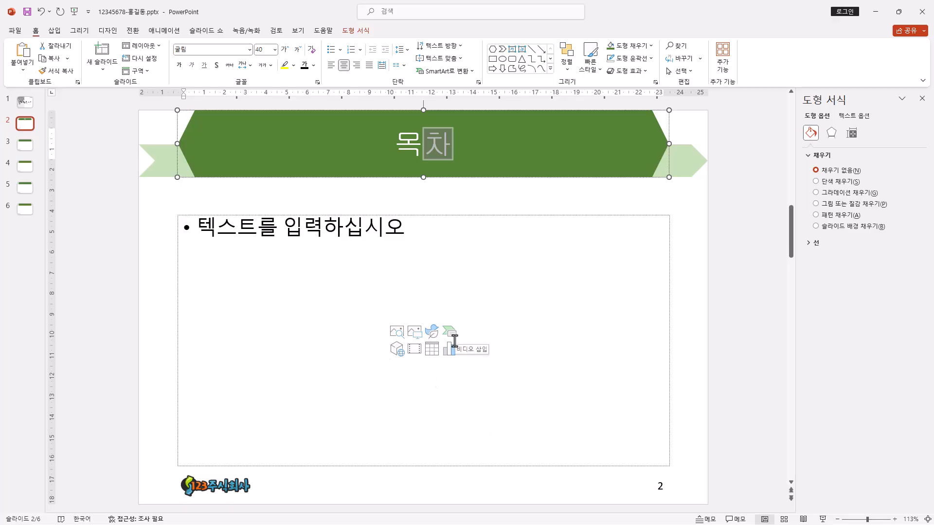
left_click(415, 215)
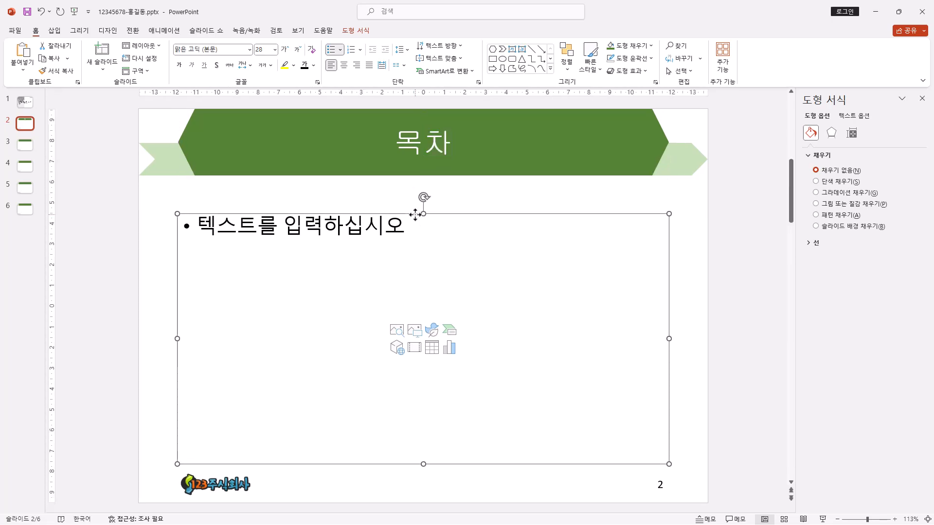
key("Delete")
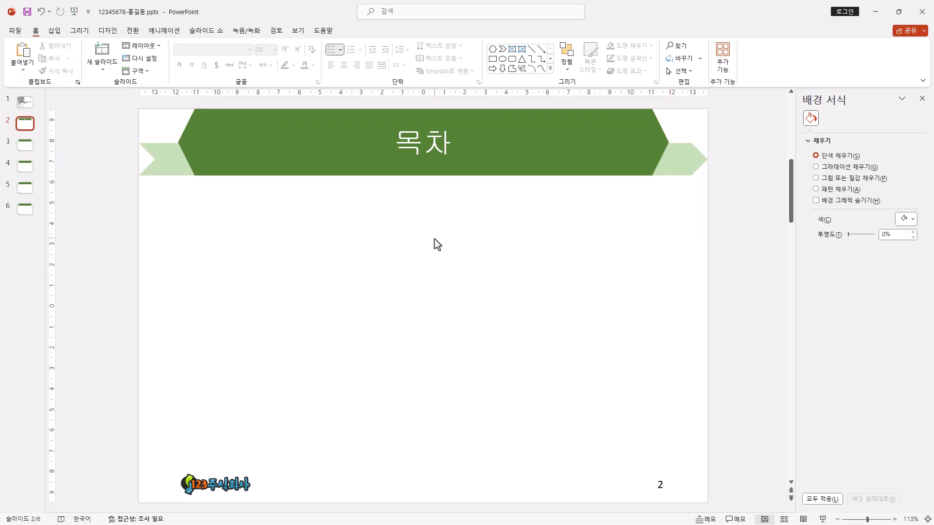
Step: Draw a bent-up block arrow about 16.43 cm wide and 1.7 cm high below the title on slide 2
left_click(550, 68)
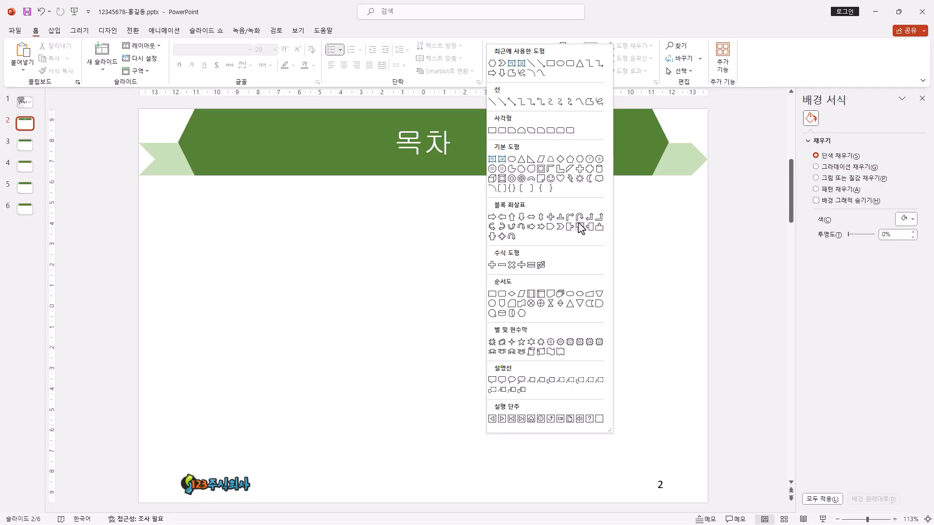
left_click(598, 219)
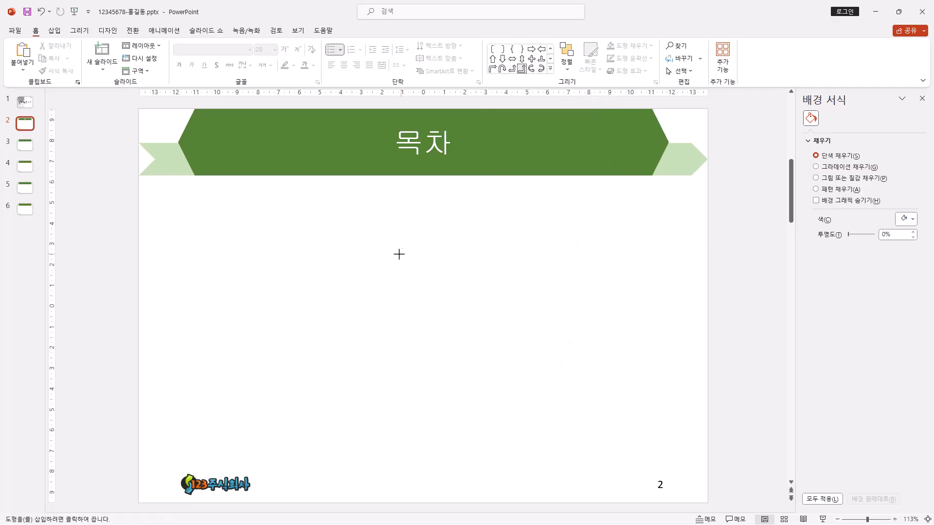
left_click_drag(383, 251, 631, 263)
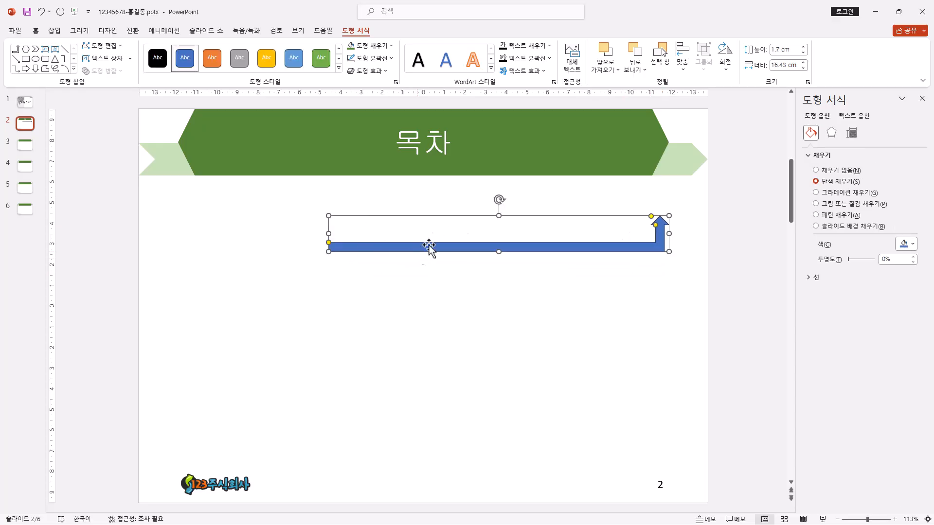
Step: Draw a flowchart delay shape about 2.88 by 2.19 cm over the bent arrow's left end, containing the text "1"
left_click(74, 69)
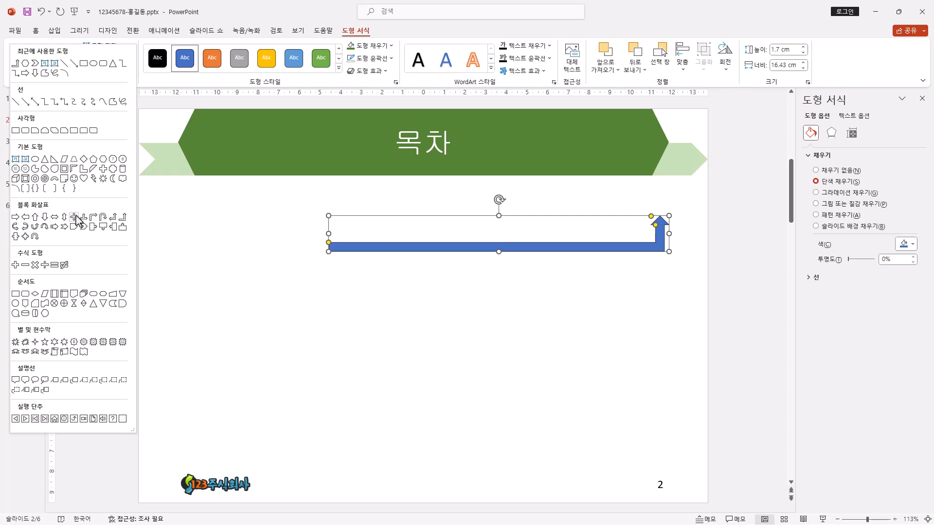
left_click(123, 305)
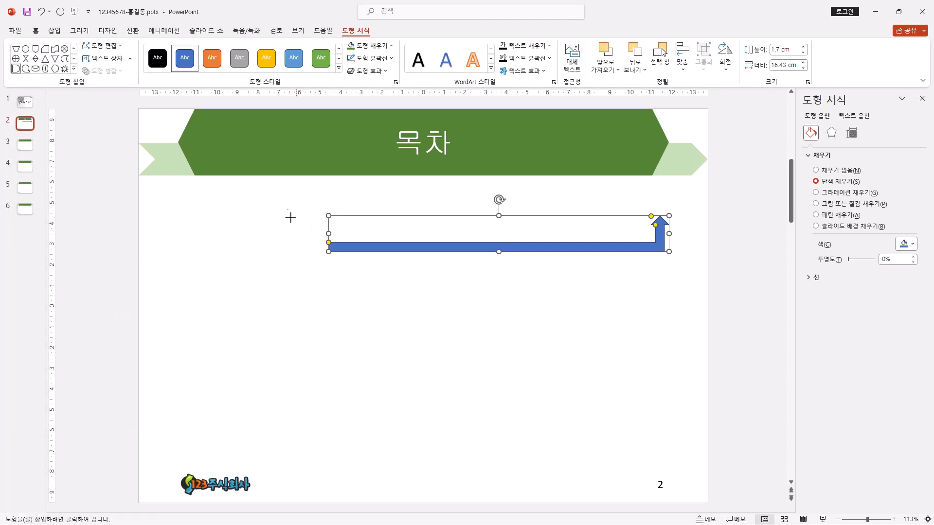
left_click_drag(321, 206, 381, 252)
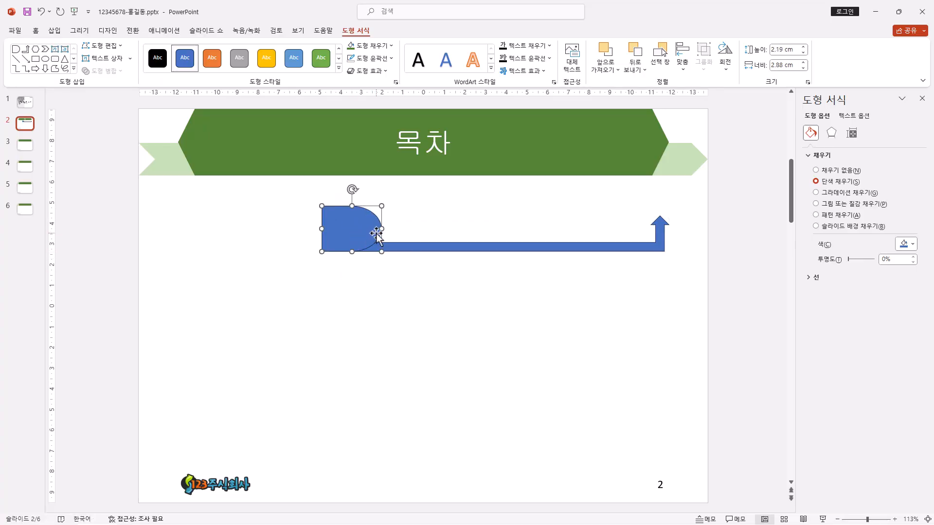
type("1")
Step: Set the font of the number shape's text to 돋움 at size 24
left_click(36, 31)
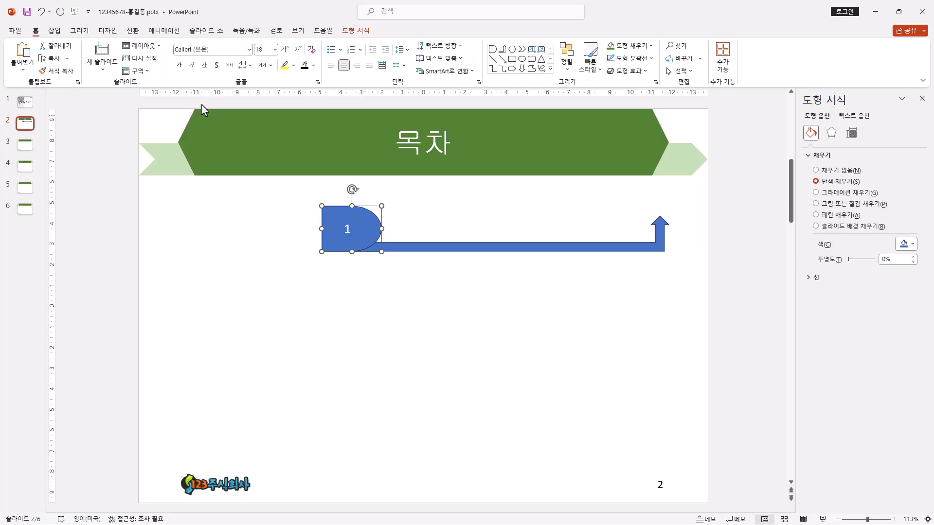
left_click(224, 50)
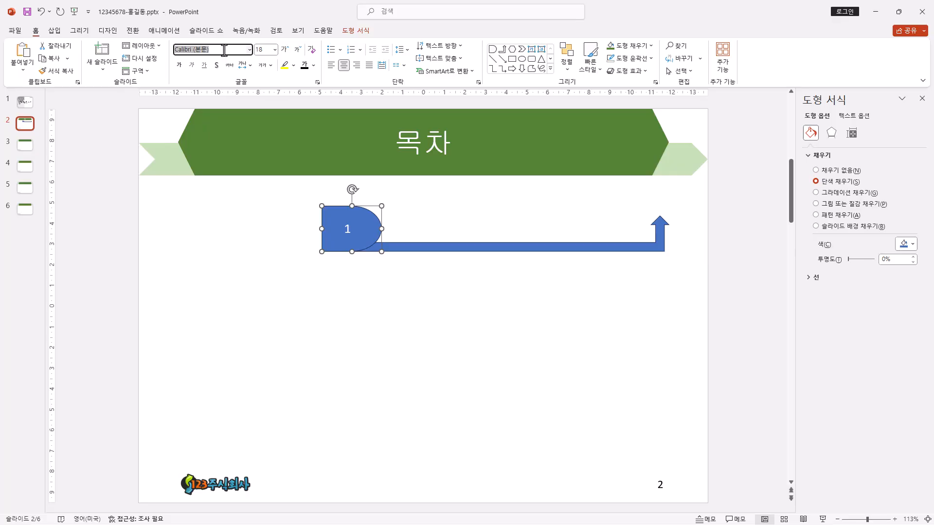
type("ㄷㅗㄷ움")
key("Return")
left_click(285, 50)
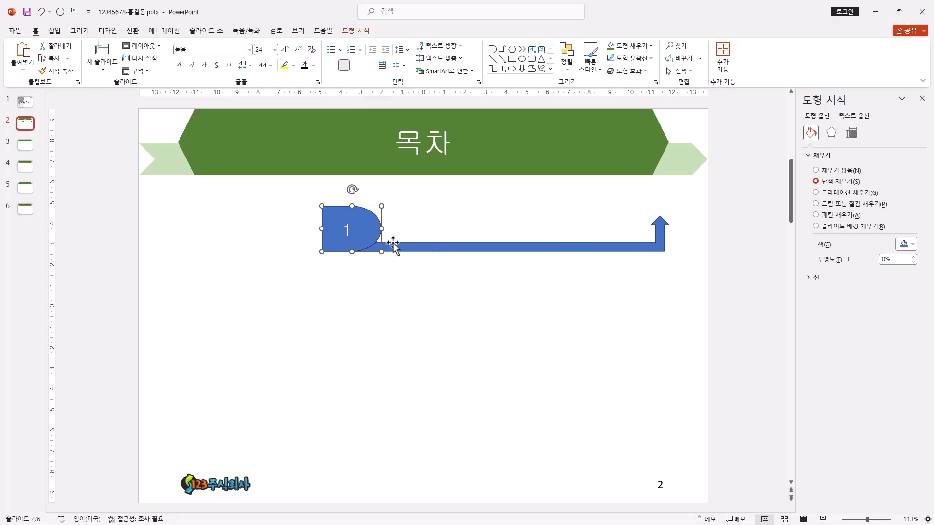
Step: Fill the number "1" shape with a darker blue theme shade
left_click(361, 32)
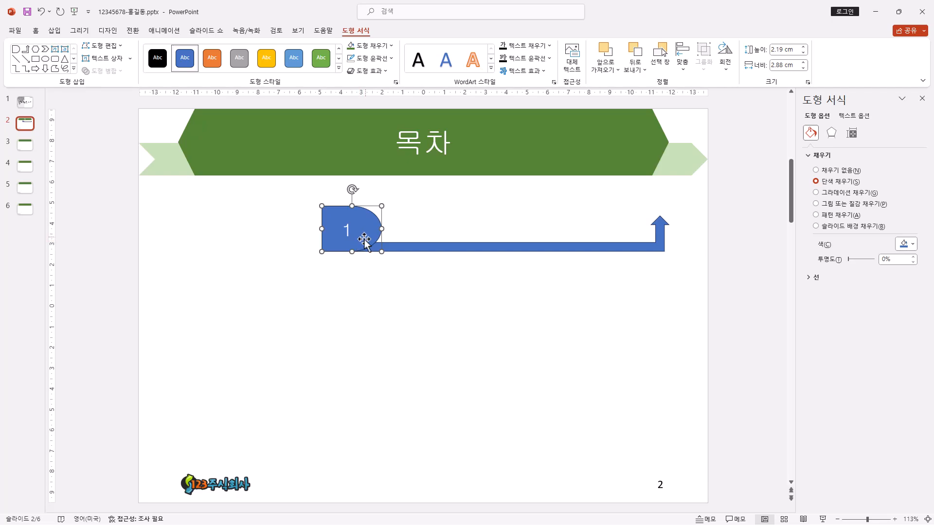
left_click(392, 46)
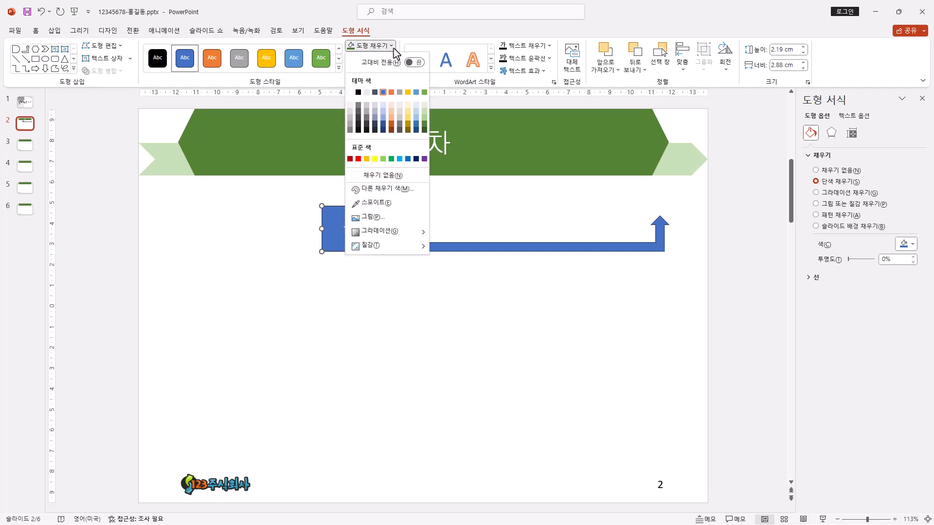
left_click(415, 122)
Step: Fill the bent-up arrow with a light blue theme tint
left_click(445, 247)
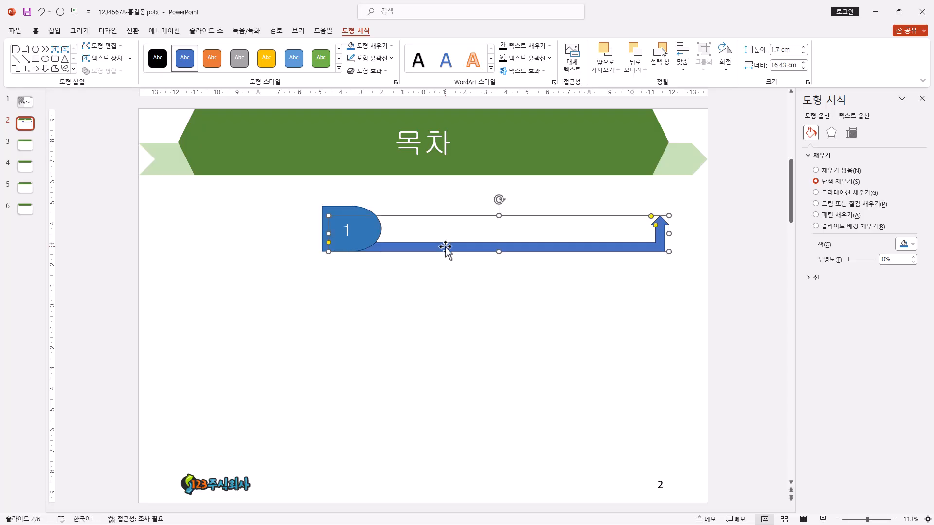
left_click(391, 46)
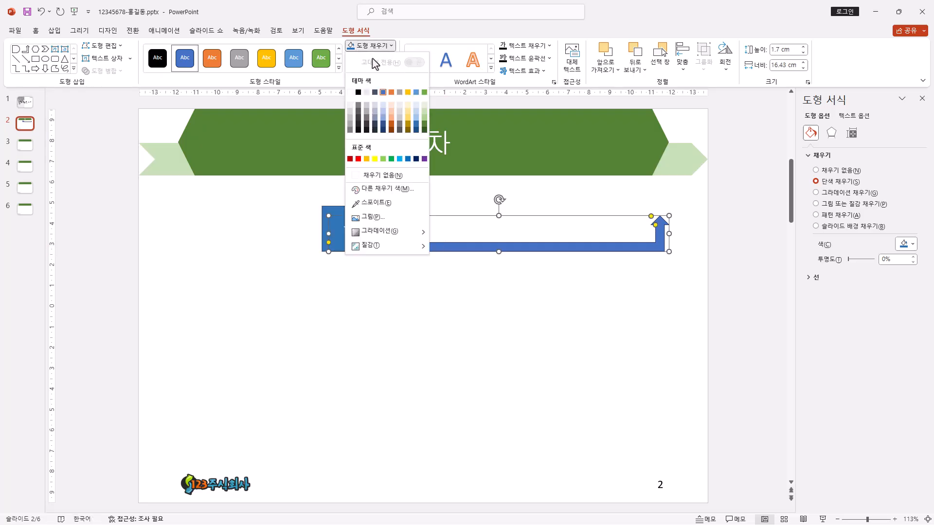
left_click(383, 113)
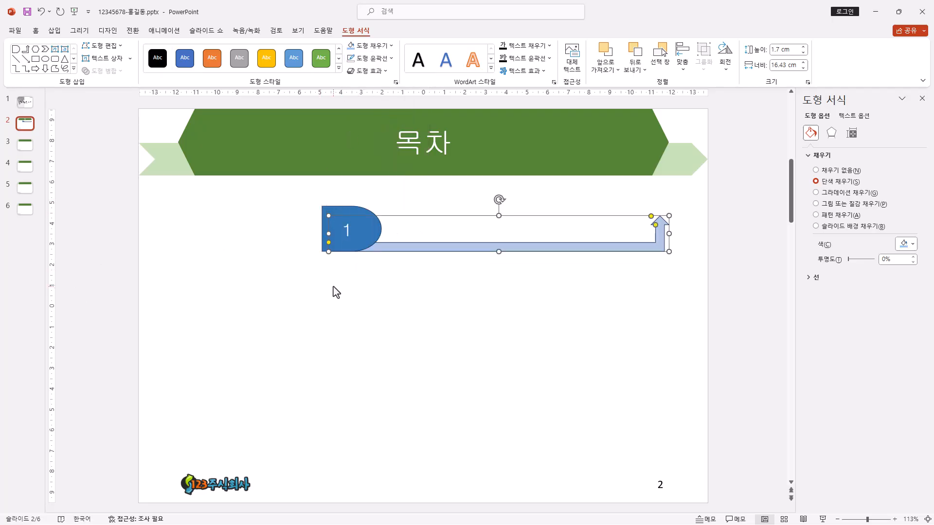
Step: Remove the outlines from the number "1" shape and the bent-up arrow
left_click_drag(301, 183, 694, 306)
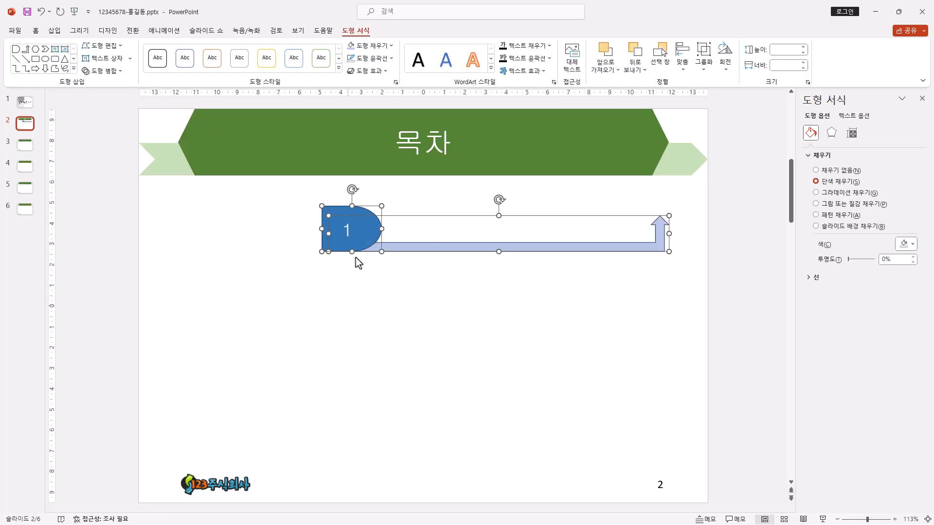
left_click(372, 58)
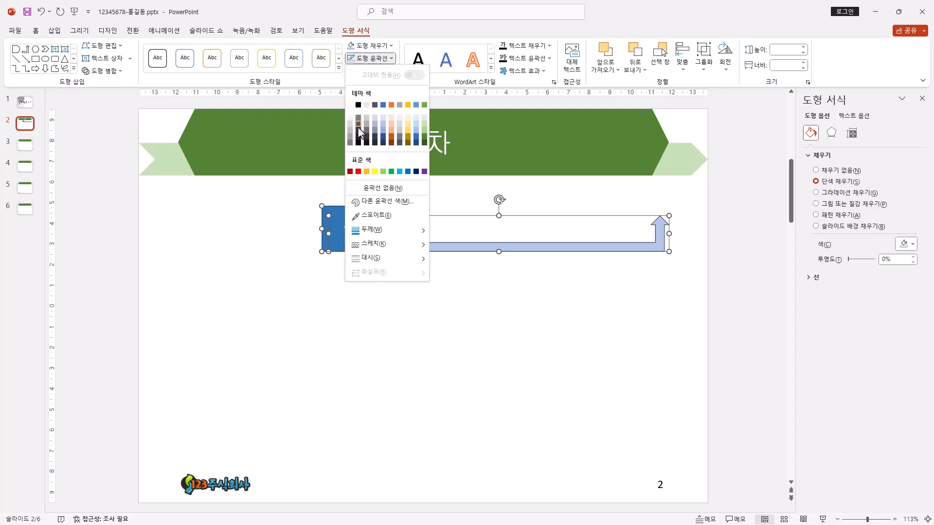
left_click(378, 192)
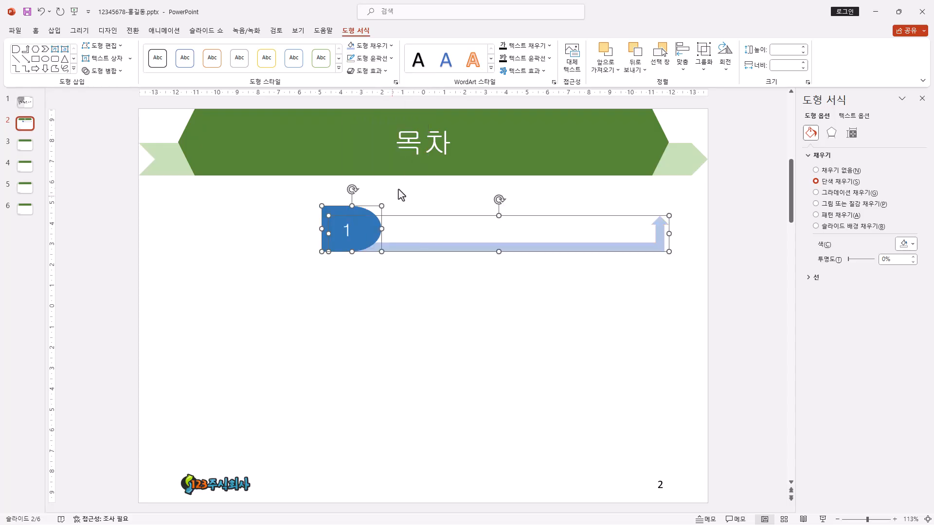
left_click(366, 276)
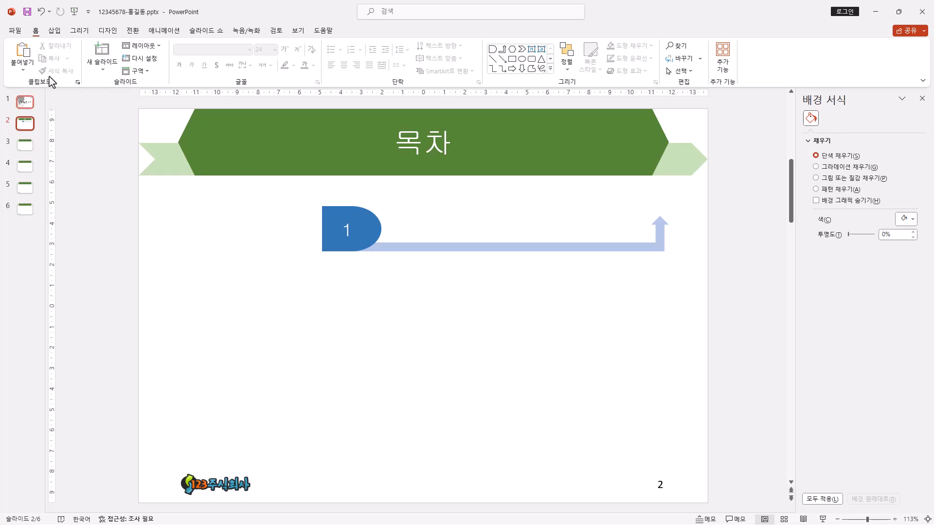
Step: Add a text box reading "국민연금 제도의 개요" between the number "1" shape and the arrowhead
left_click(550, 69)
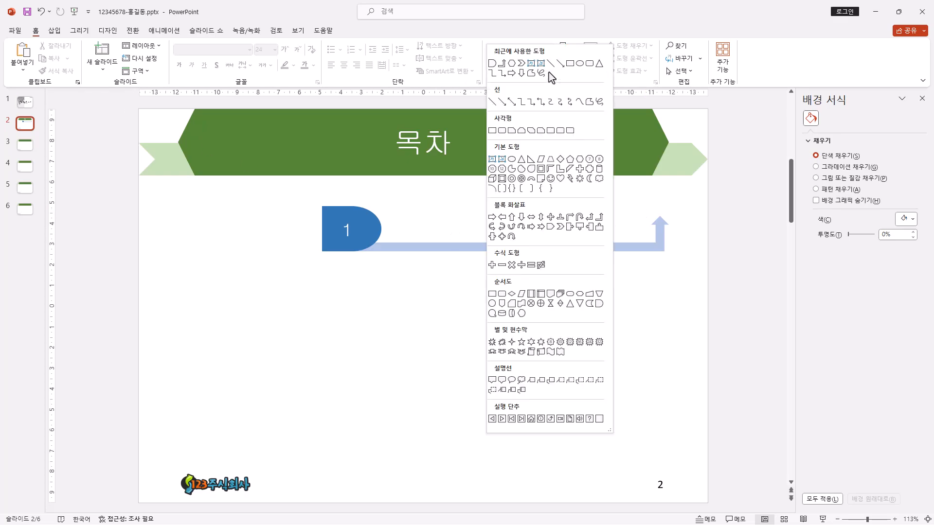
left_click(492, 160)
left_click_drag(381, 216, 654, 243)
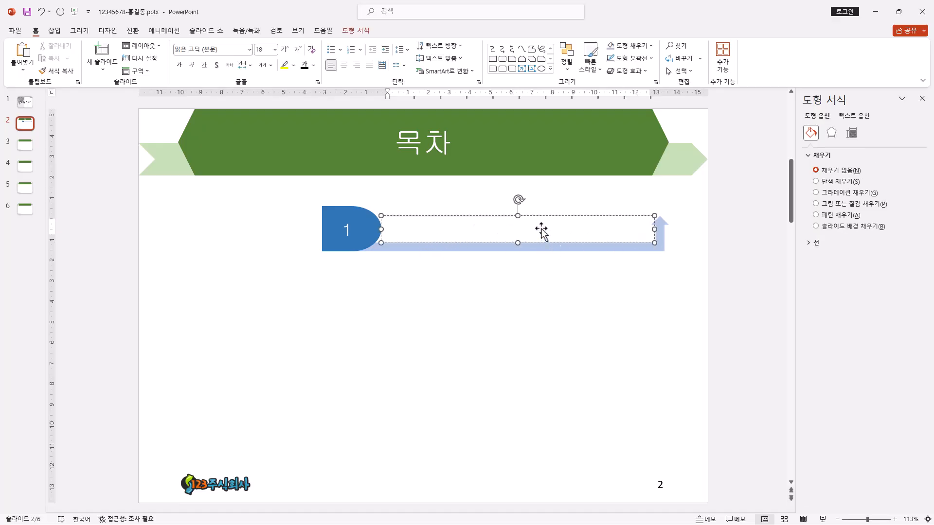
type("국민연금 제도의 개요")
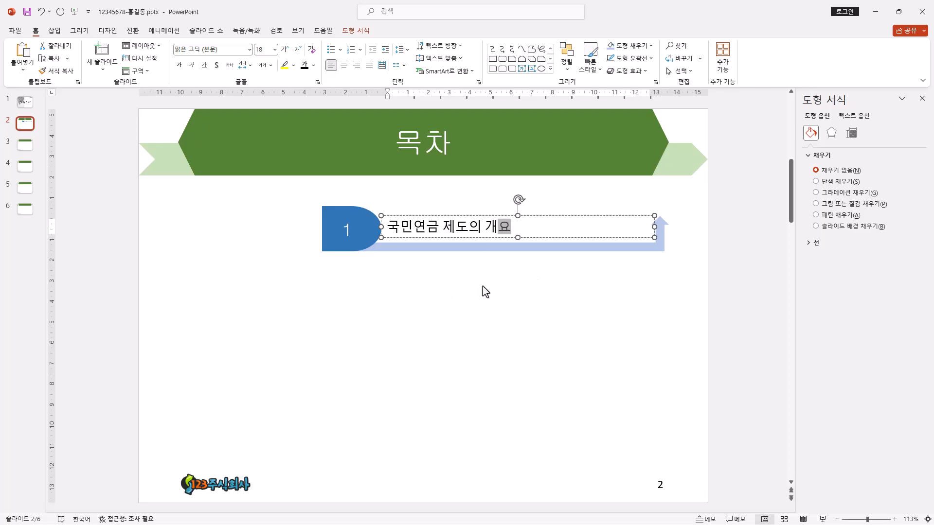
Step: Set the "국민연금 제도의 개요" text box's font to 돋움 at size 24
left_click(518, 225)
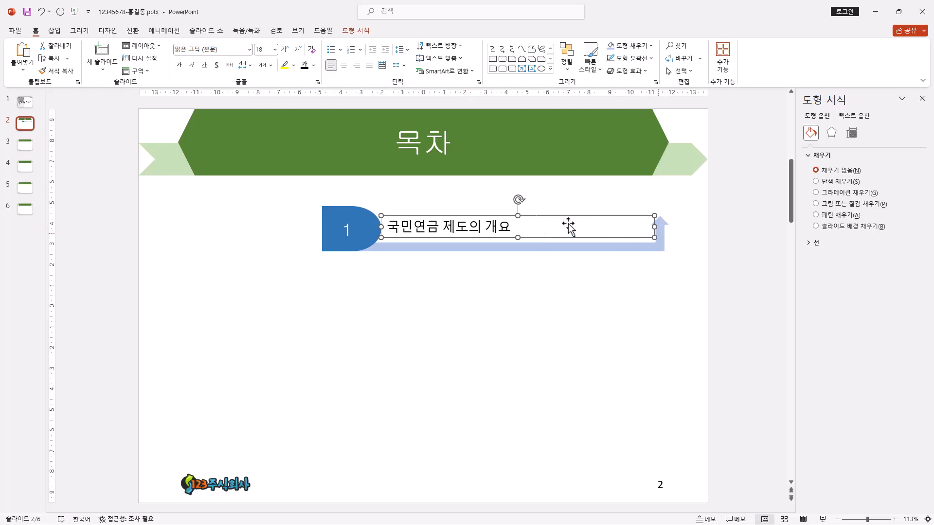
left_click(249, 49)
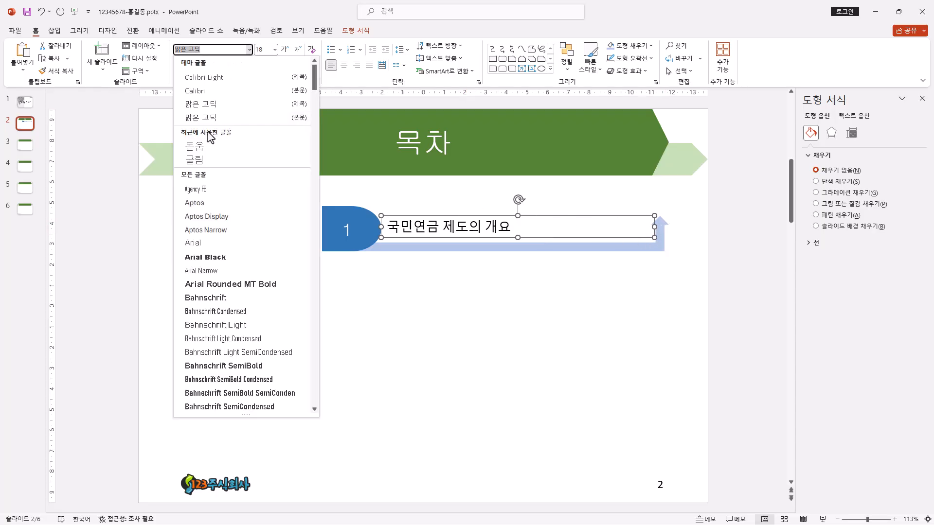
left_click(205, 143)
left_click(285, 49)
left_click(285, 50)
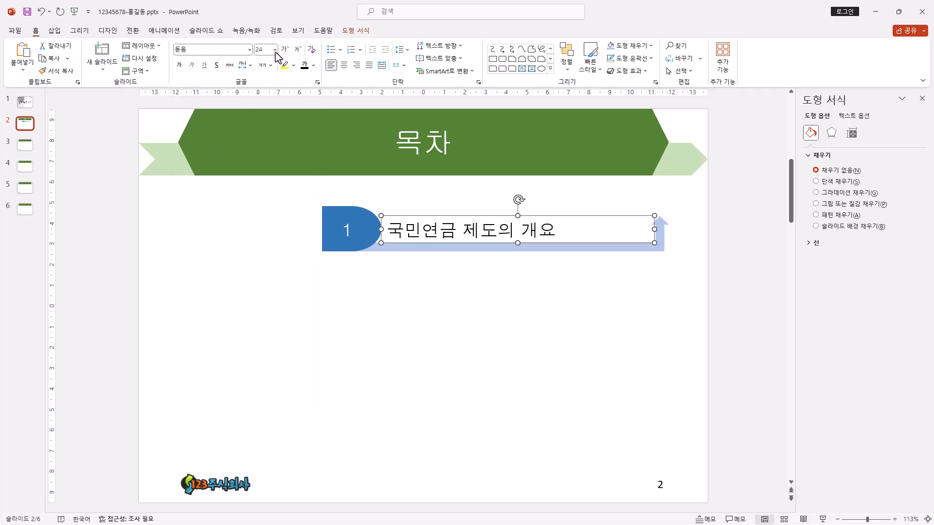
Step: Shift the "국민연금 제도의 개요" text box slightly right and down, fine-tuning its position above the arrow's bar
left_click_drag(480, 242, 488, 240)
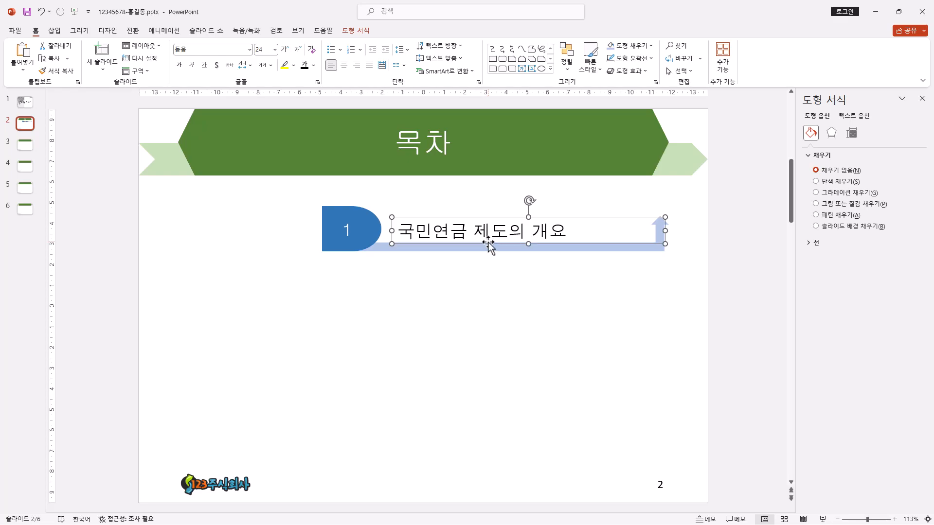
key("ctrl+Left")
key("ctrl+Down")
key("ctrl+Down")
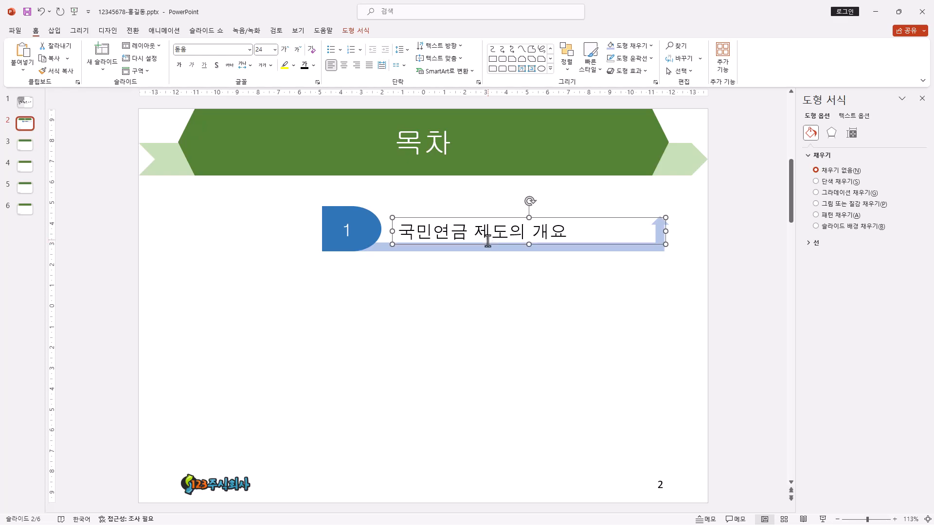
Step: Duplicate the number shape, bent-up arrow and text box together straight below the first row as a second contents row
left_click_drag(296, 187, 697, 283)
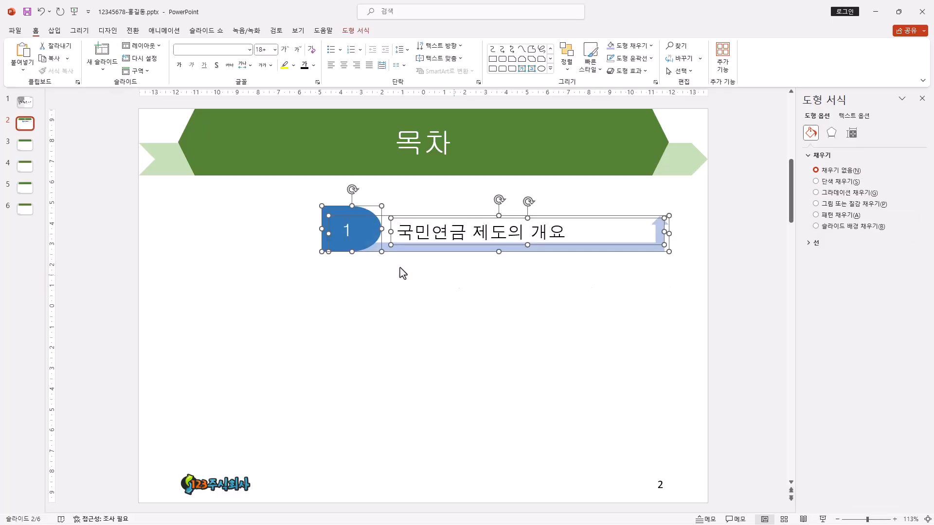
left_click(425, 249)
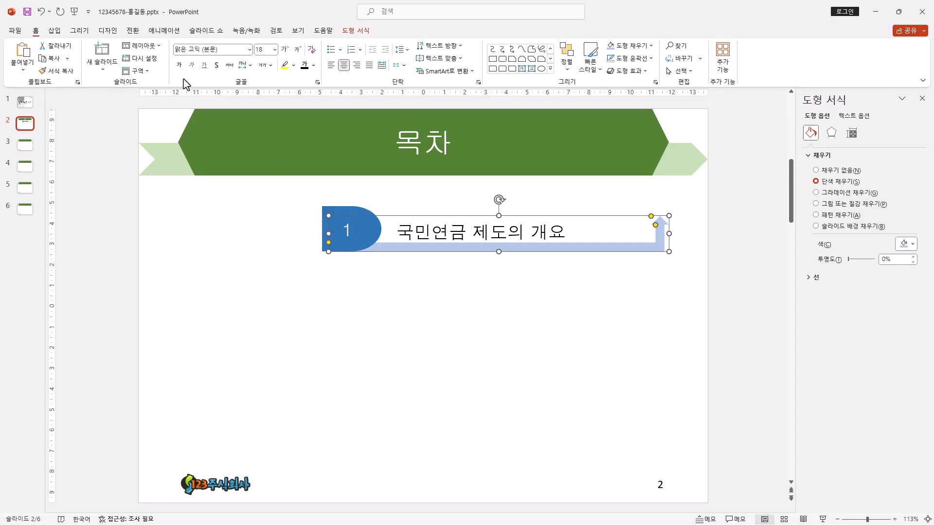
left_click_drag(293, 187, 719, 267)
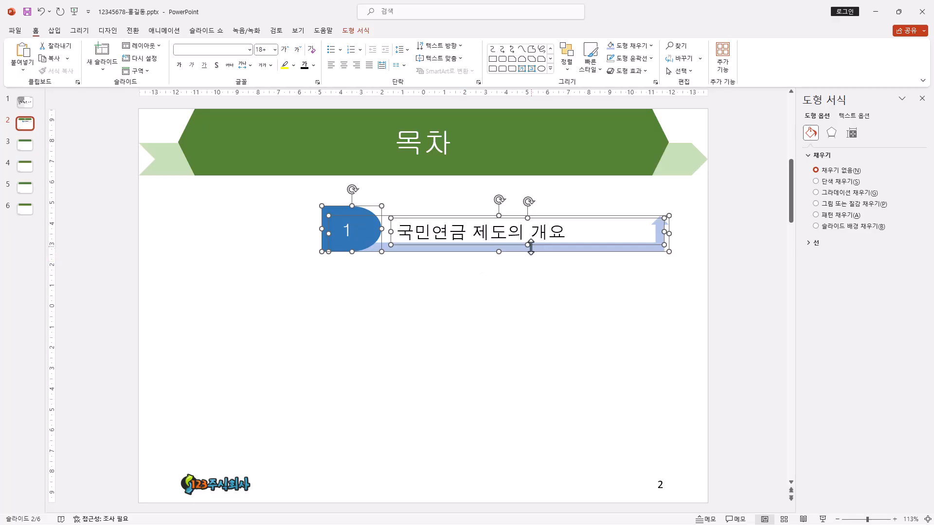
left_click_drag(539, 252, 545, 328)
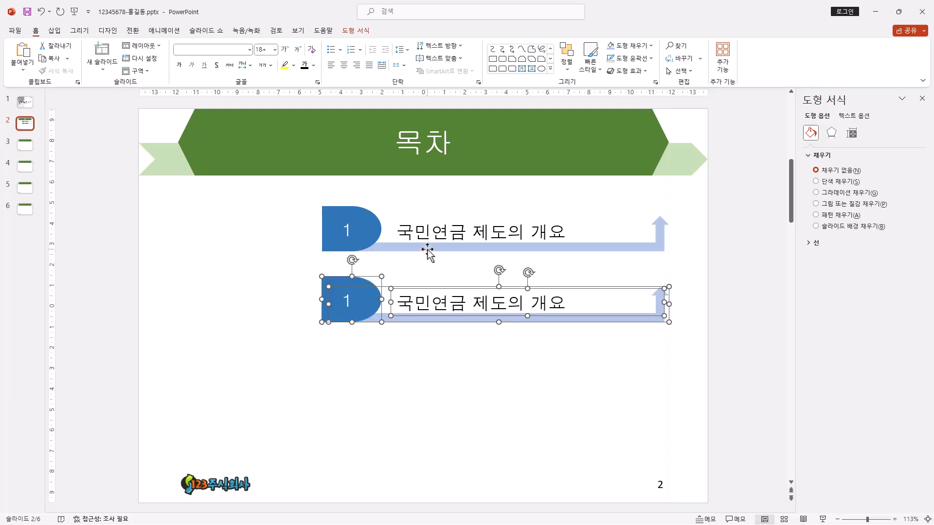
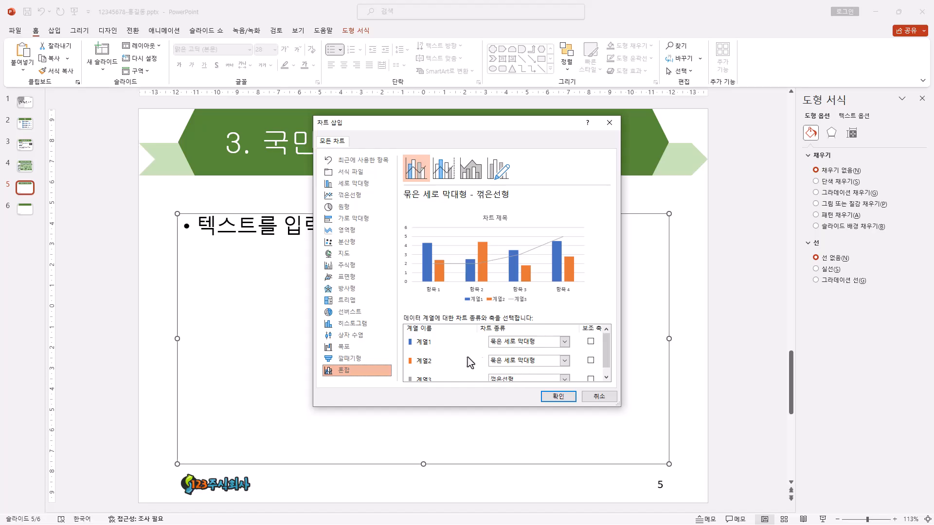
Step: Insert a combo chart with 계열2 as a 표식이 있는 꺾은선형 on the secondary axis and 계열1 as 묶은 세로 막대형
left_click(536, 366)
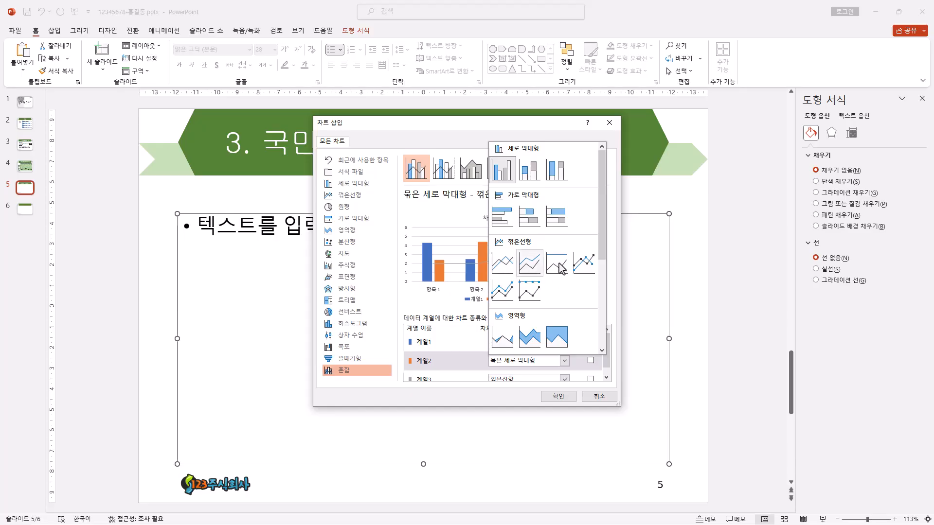
left_click(585, 264)
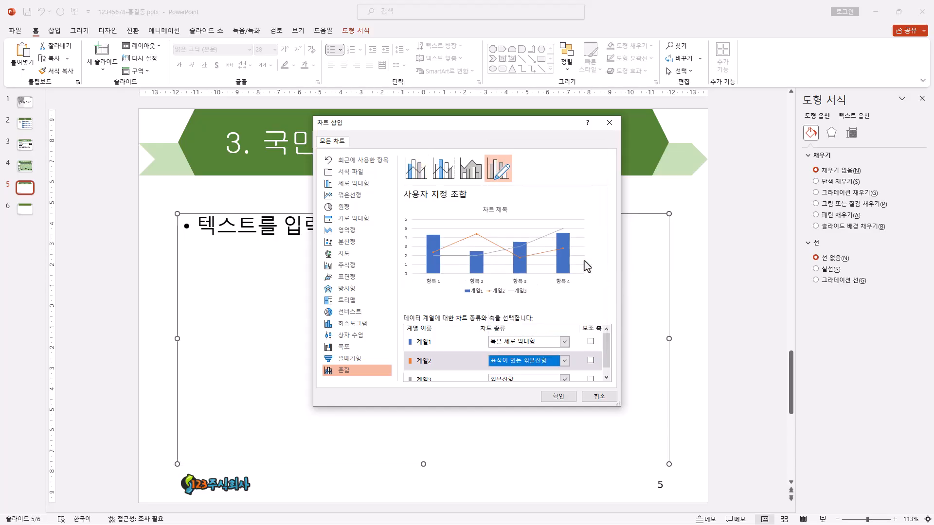
left_click(591, 360)
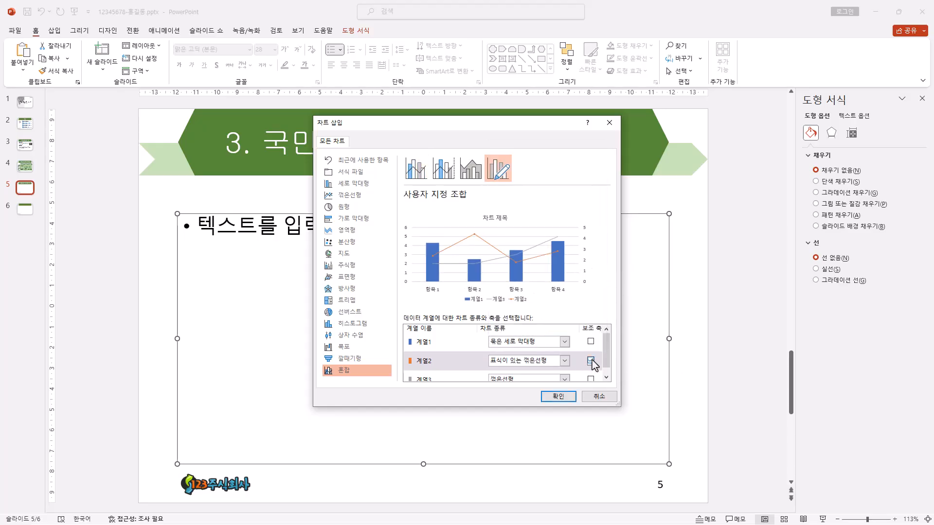
left_click(559, 397)
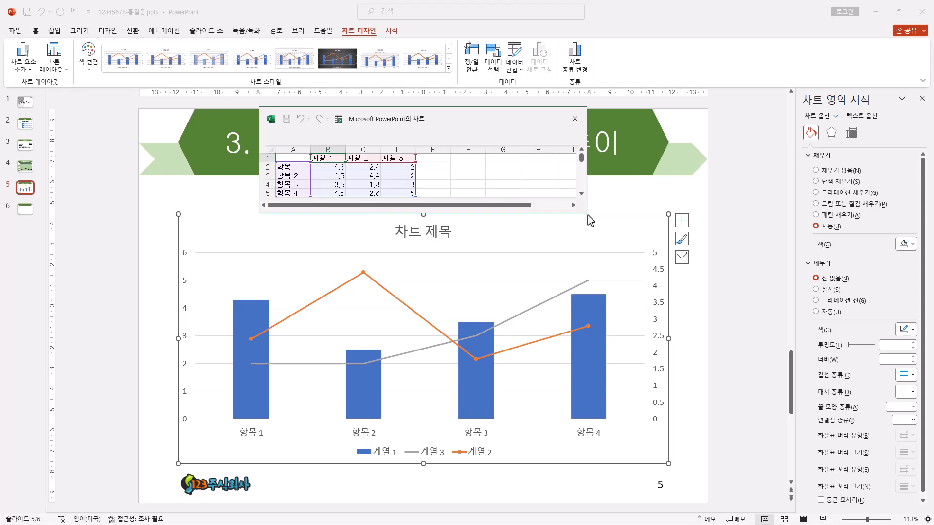
Step: Delete the 계열 3 column from the chart data and enlarge the data sheet window and its cells
left_click(588, 216)
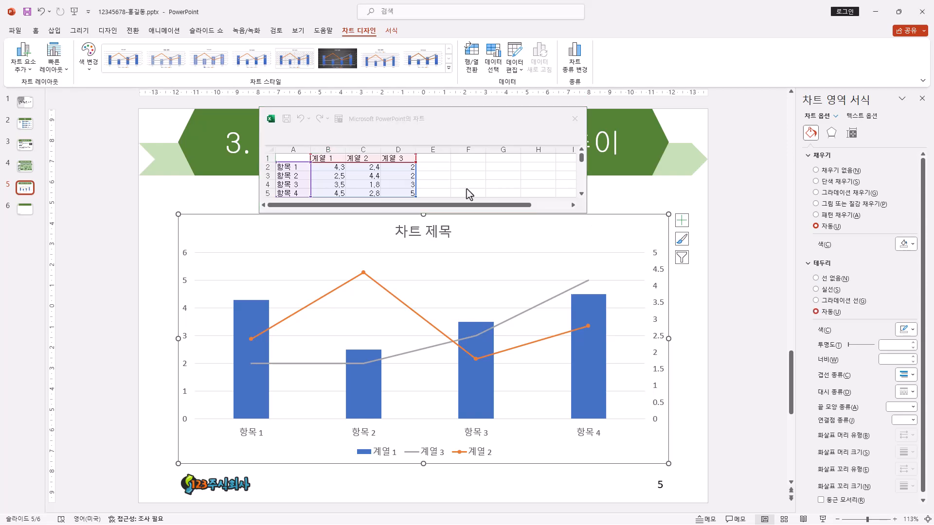
right_click(402, 153)
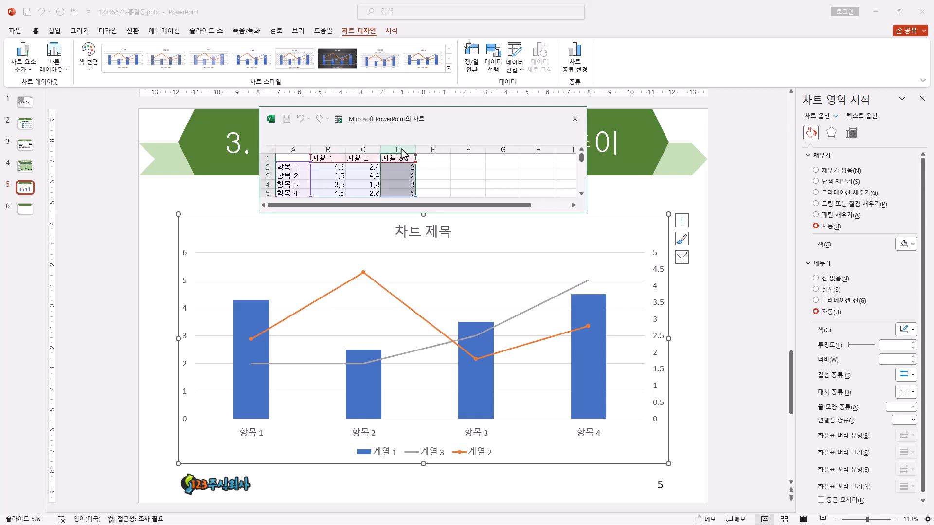
left_click(440, 258)
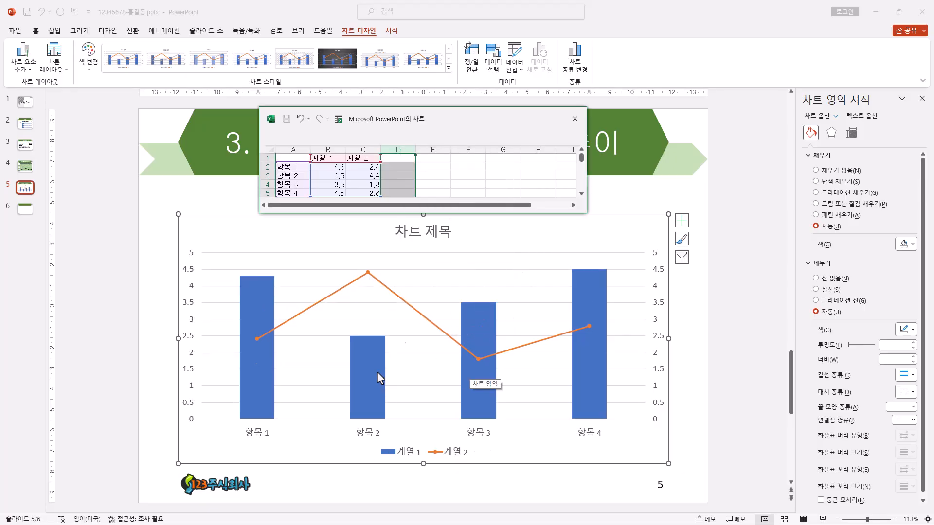
left_click_drag(586, 213, 638, 256)
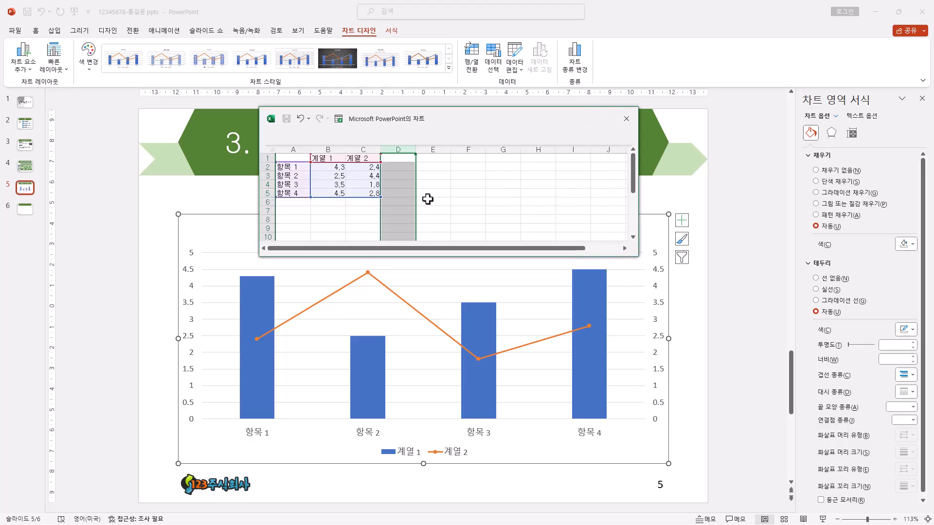
scroll(425, 191, "up", 2)
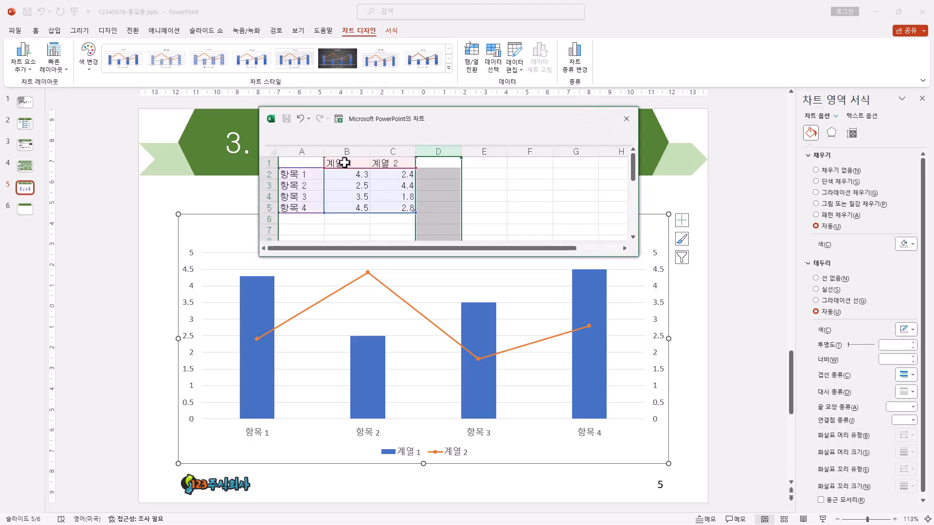
Step: Name the two data series "가입자 수(십만 명)" and "월평균 노령연금액(만 원)", and fit columns B and C to these headings
left_click(388, 162)
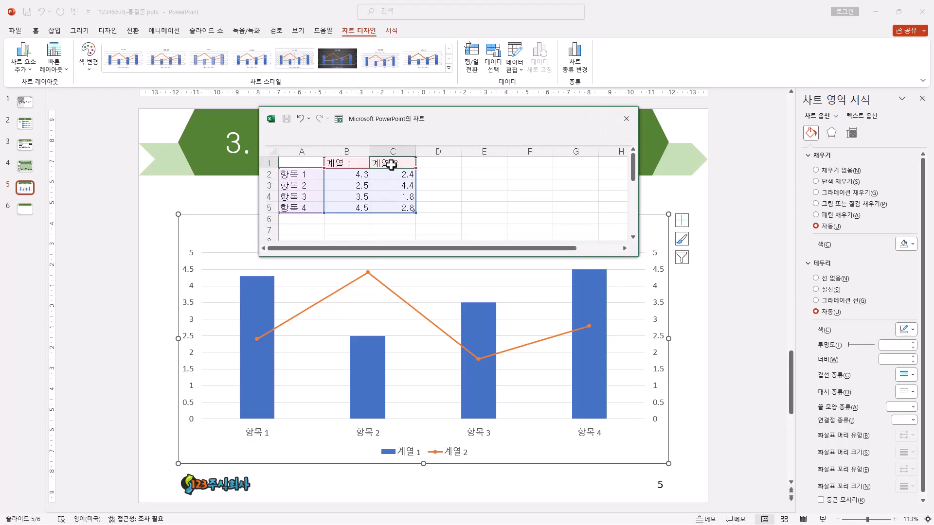
left_click(349, 163)
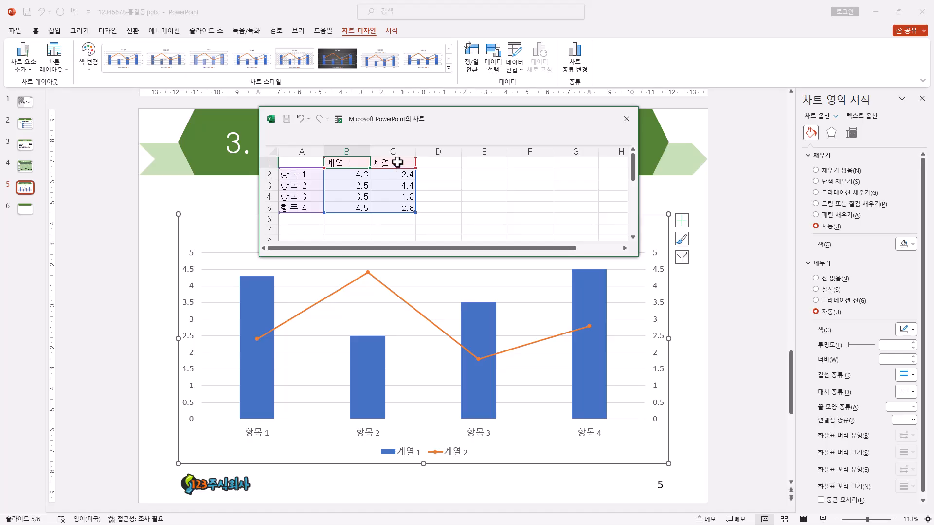
left_click(398, 163)
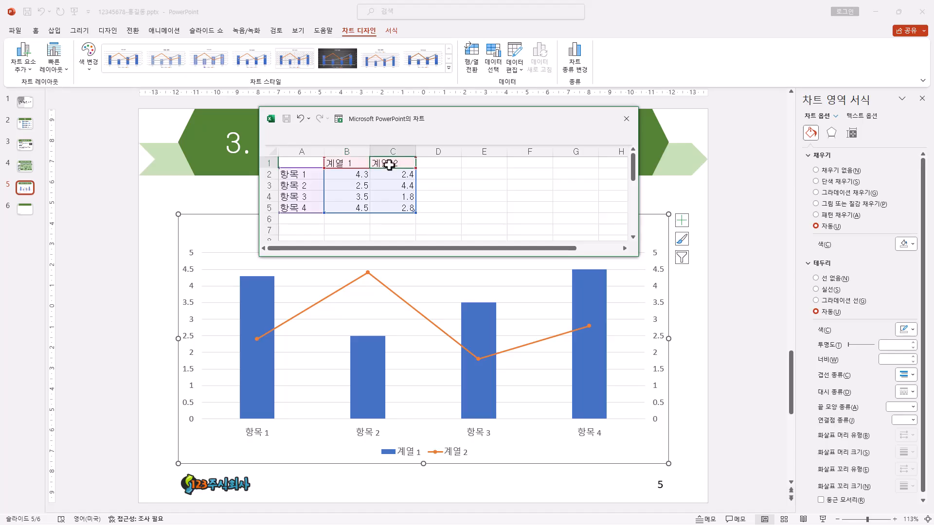
left_click(344, 163)
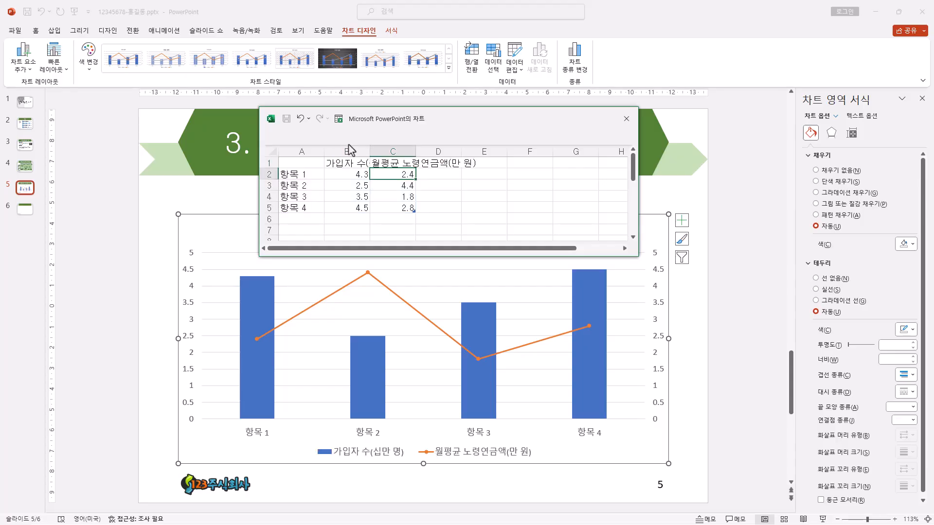
left_click_drag(371, 153, 539, 149)
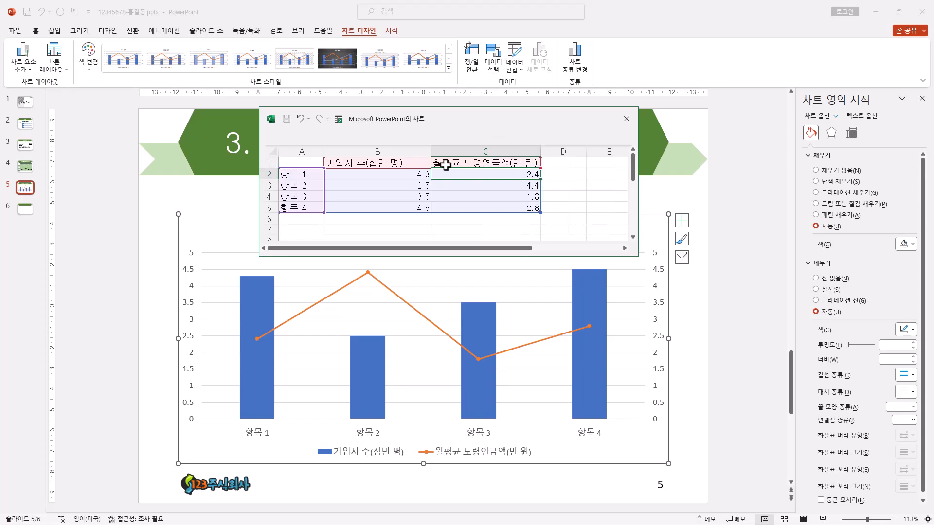
left_click_drag(432, 153, 414, 153)
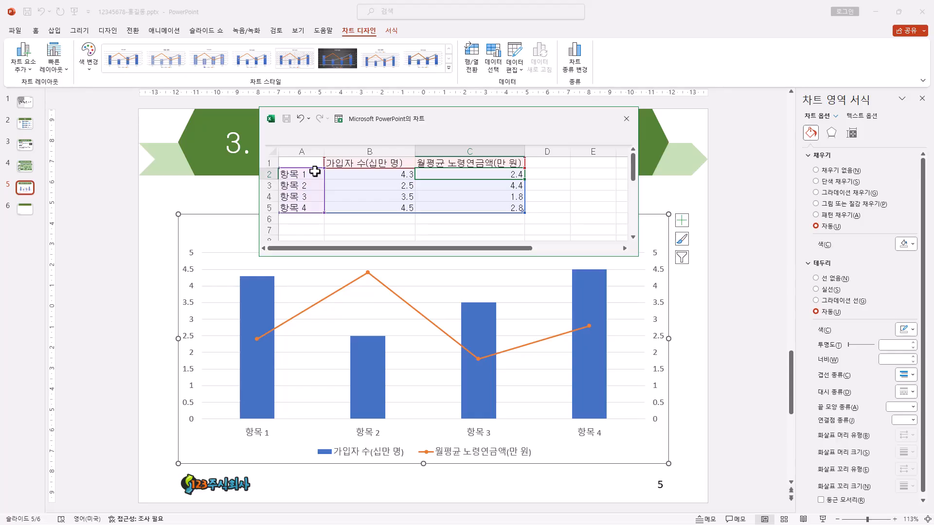
Step: Enter the categories 2022년, 2023년, 2024년, 2025년 and 2026년 in cells A2 to A6 of the chart data
left_click(311, 173)
left_click_drag(311, 174, 315, 219)
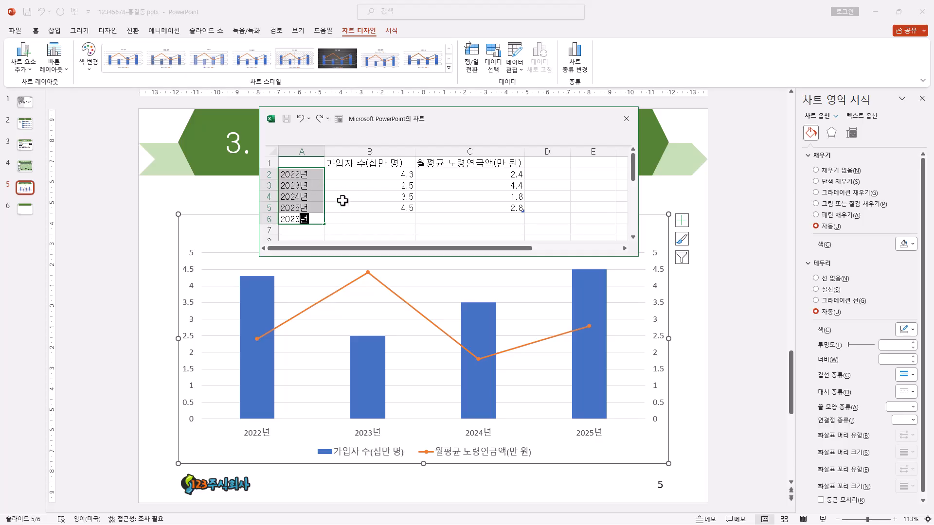
key("Return")
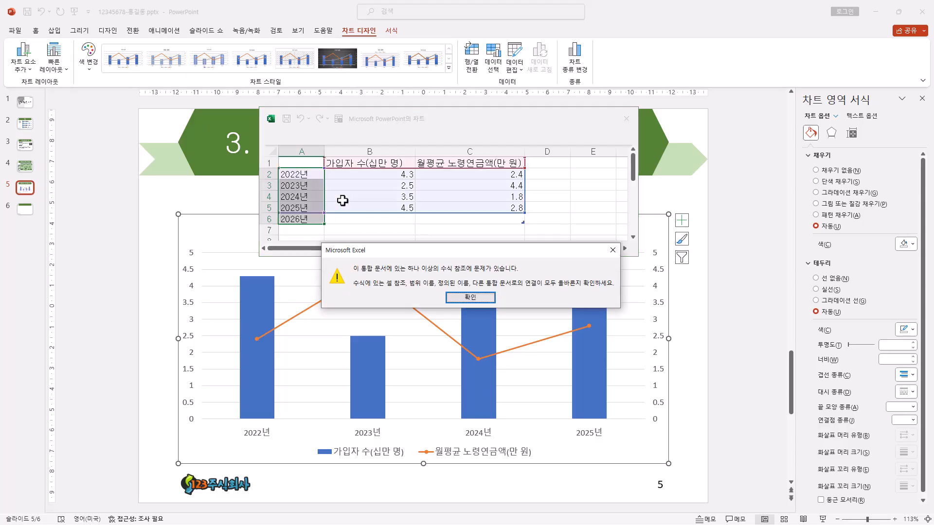
left_click(469, 298)
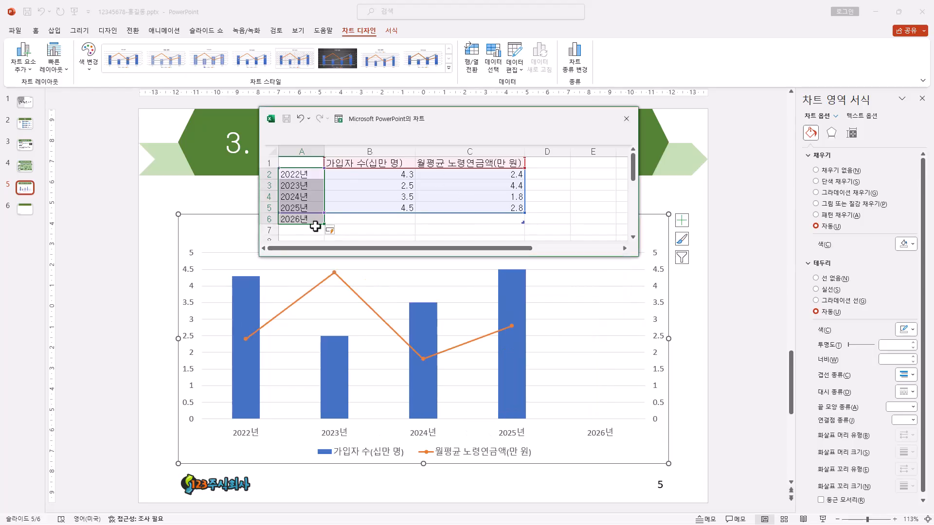
Step: Fill B2:B6 with 220, 223, 226, 228, 230 and C2:C6 with 56, 58, 59, 60, 62, and close the data sheet
left_click(394, 175)
left_click_drag(394, 175, 388, 215)
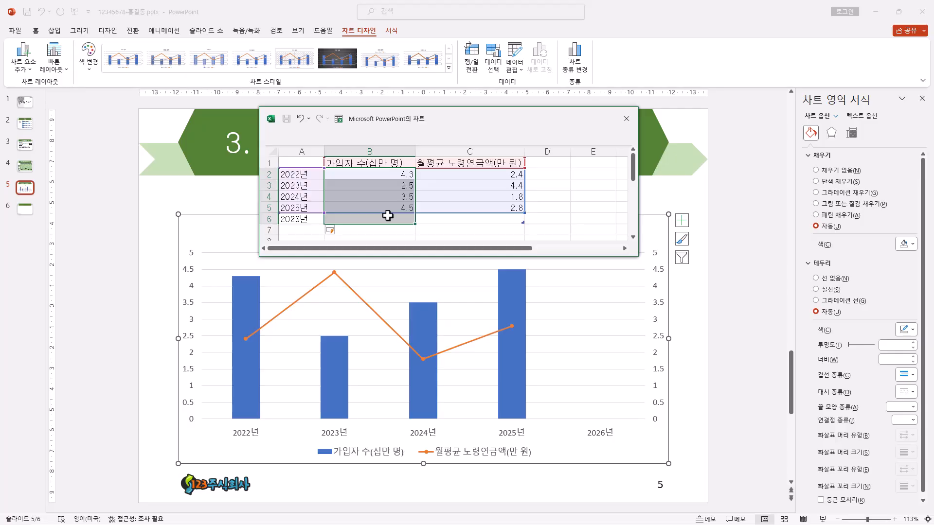
left_click_drag(388, 215, 444, 215)
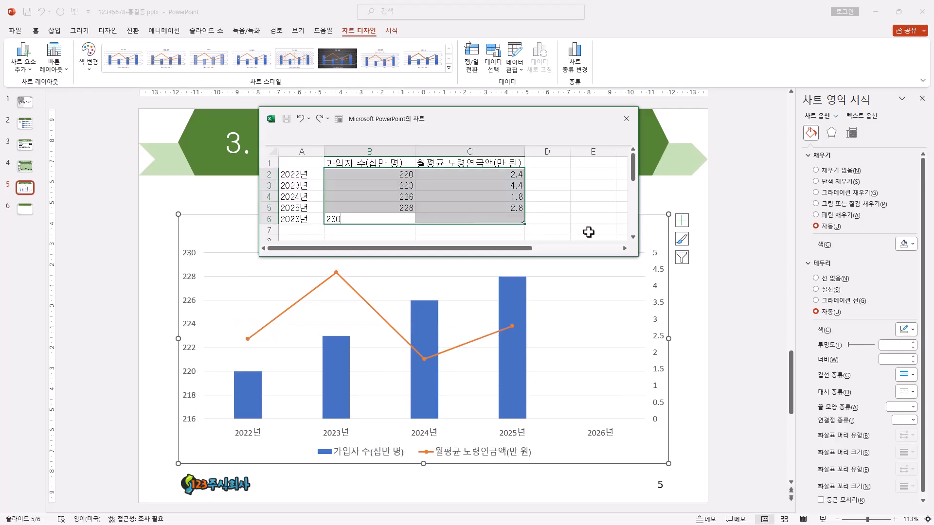
key("Return")
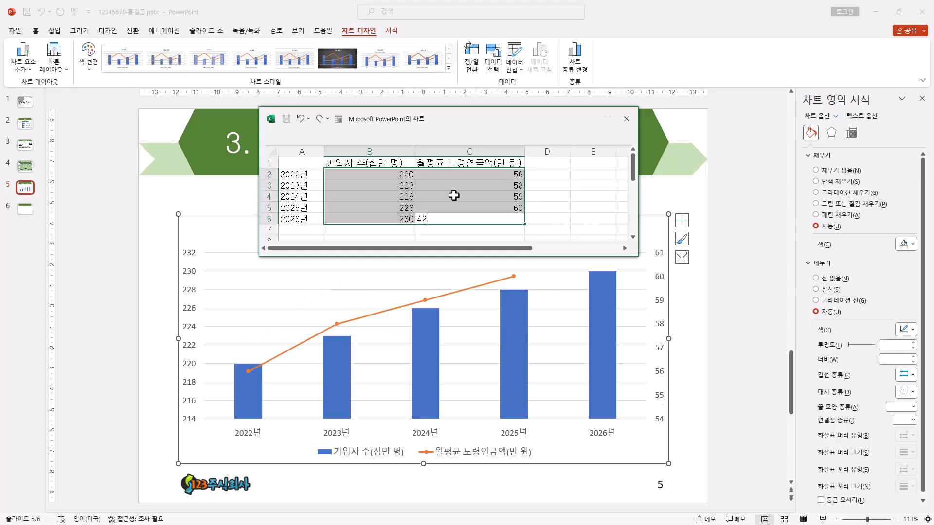
key("Return")
left_click_drag(483, 119, 477, 95)
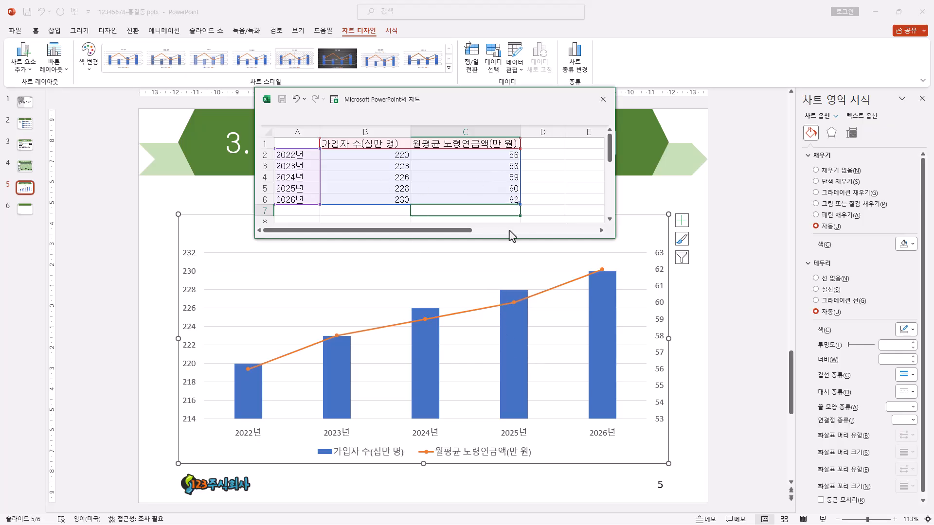
left_click(547, 215)
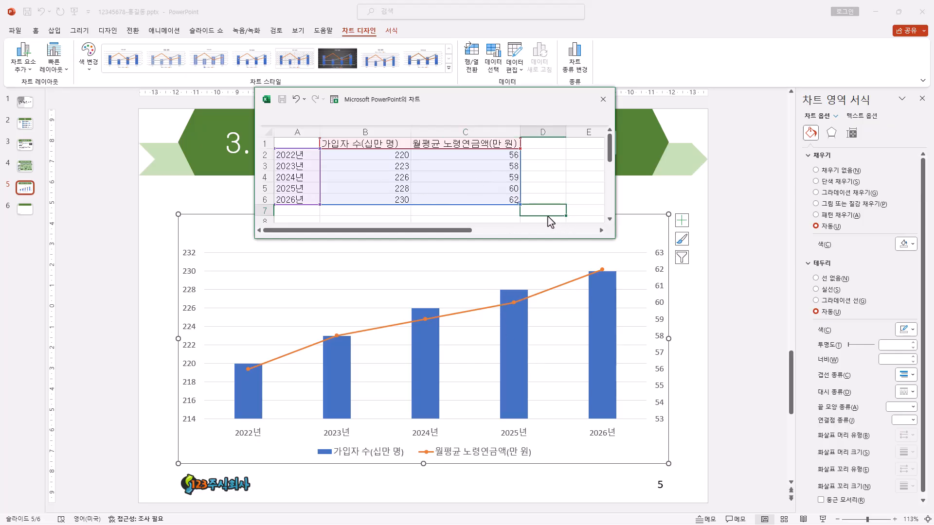
left_click(603, 100)
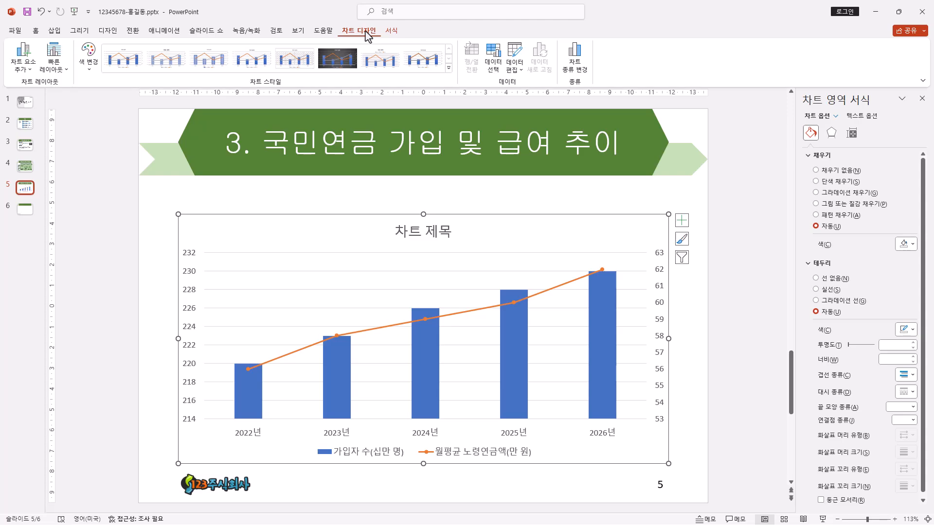
Step: Reopen the chart's data sheet to review the entered values and close it again
left_click(514, 54)
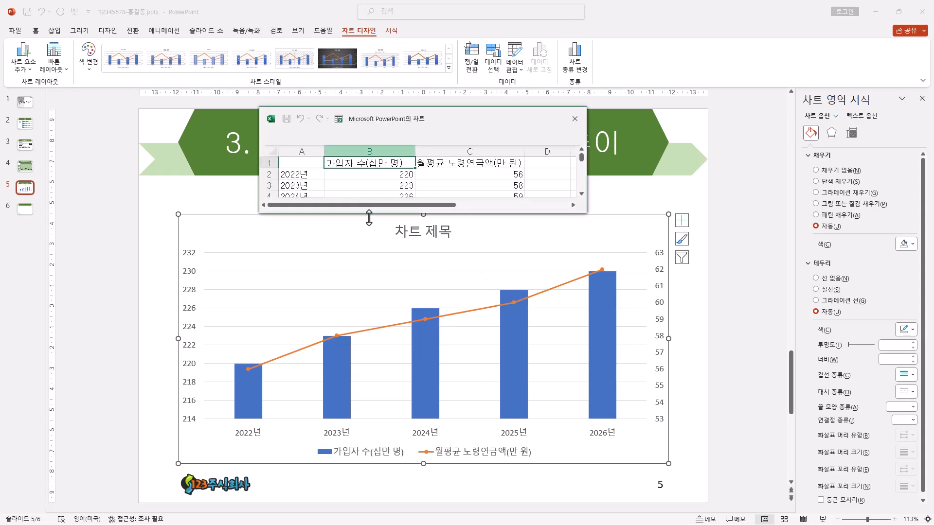
left_click_drag(569, 214, 566, 260)
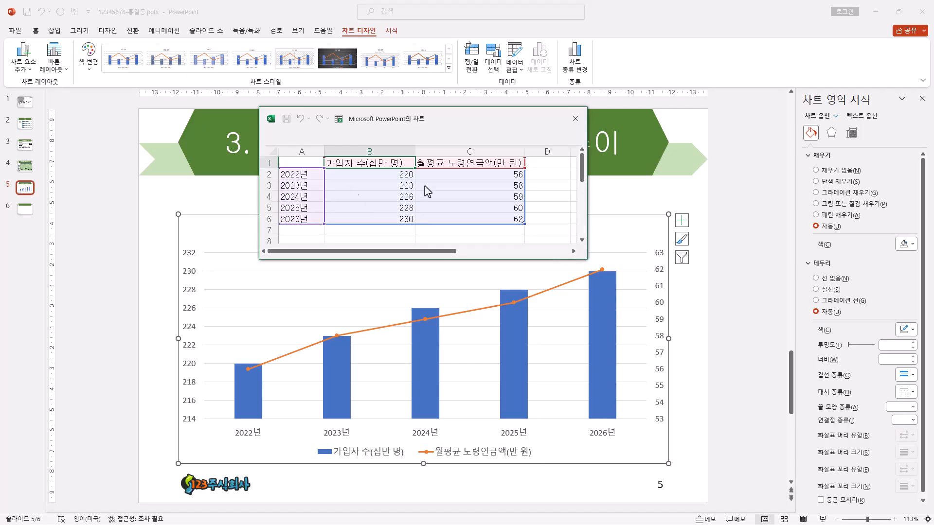
left_click(575, 119)
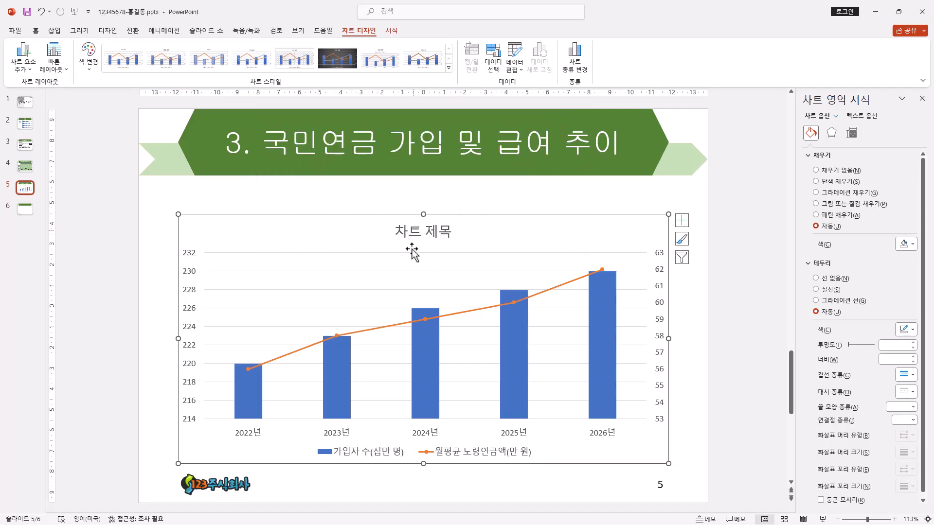
Step: Extend the chart's upper edge slightly toward the slide title and set all chart text to 돋움 at size 16
left_click_drag(421, 210, 421, 190)
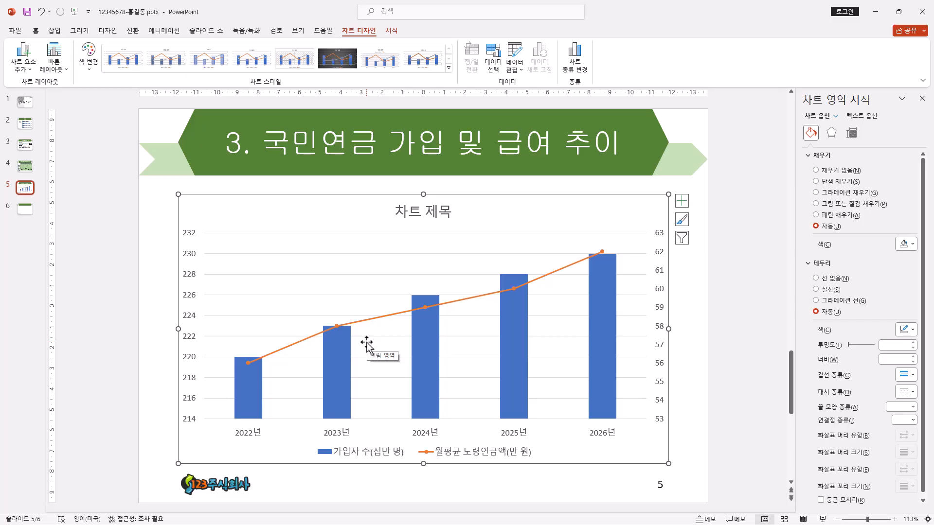
left_click(42, 32)
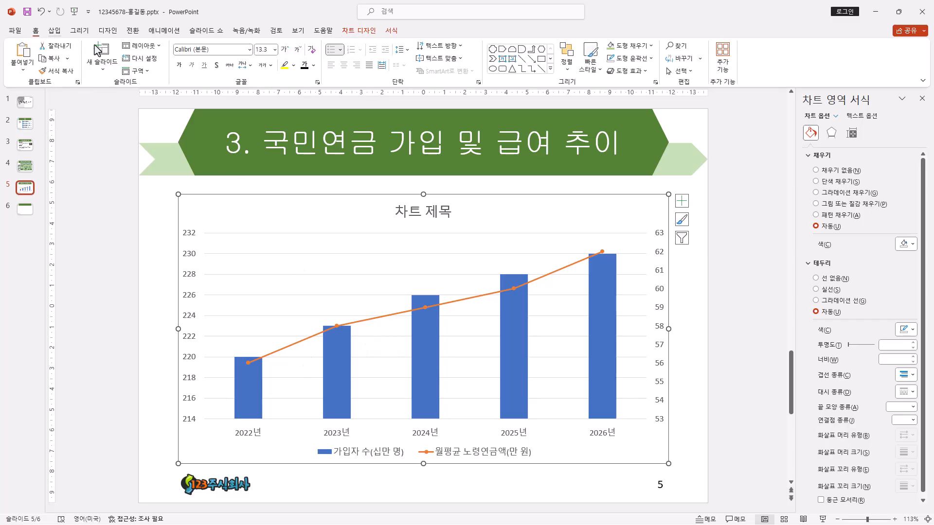
left_click(249, 49)
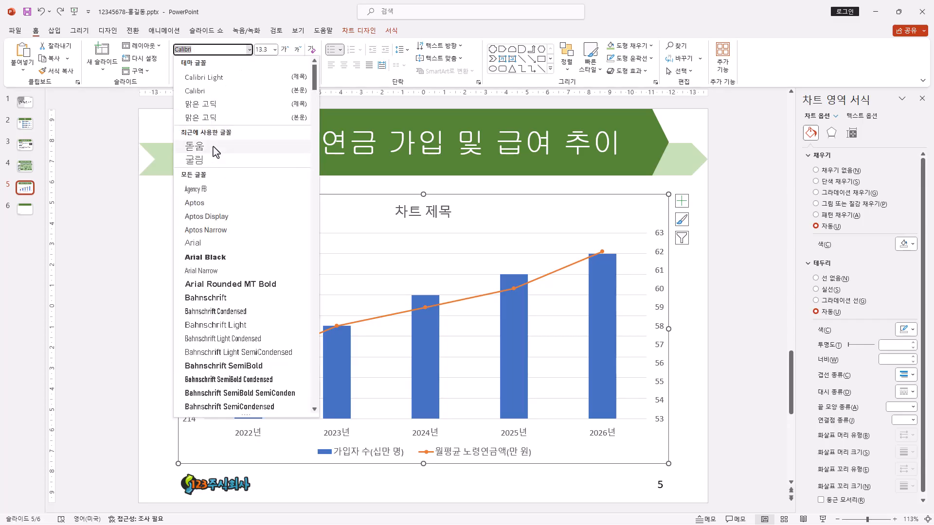
left_click(213, 147)
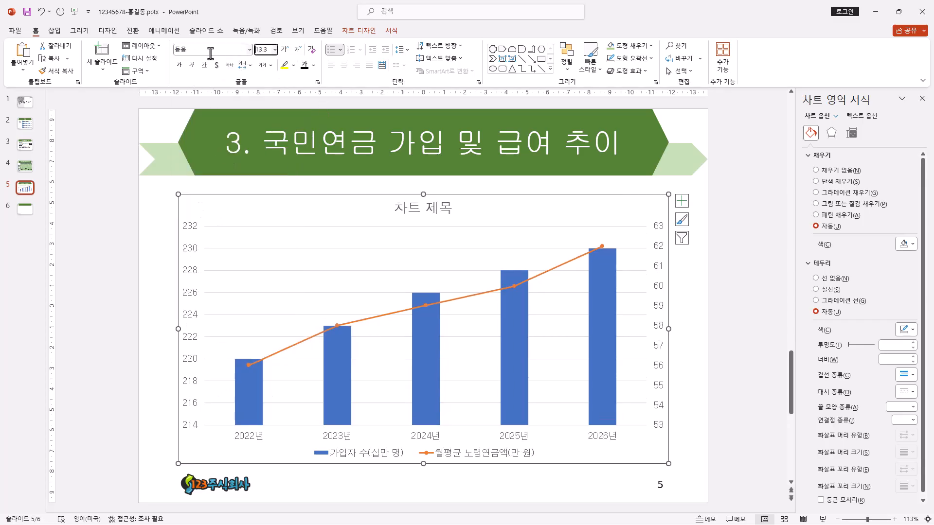
left_click(256, 50)
type("16")
key("Return")
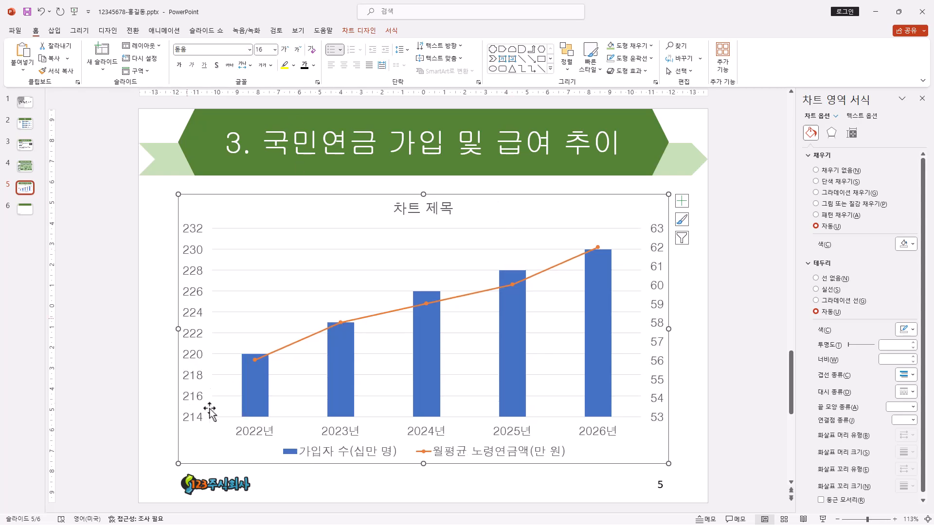
Step: Give the whole chart area a solid black outline
left_click(373, 34)
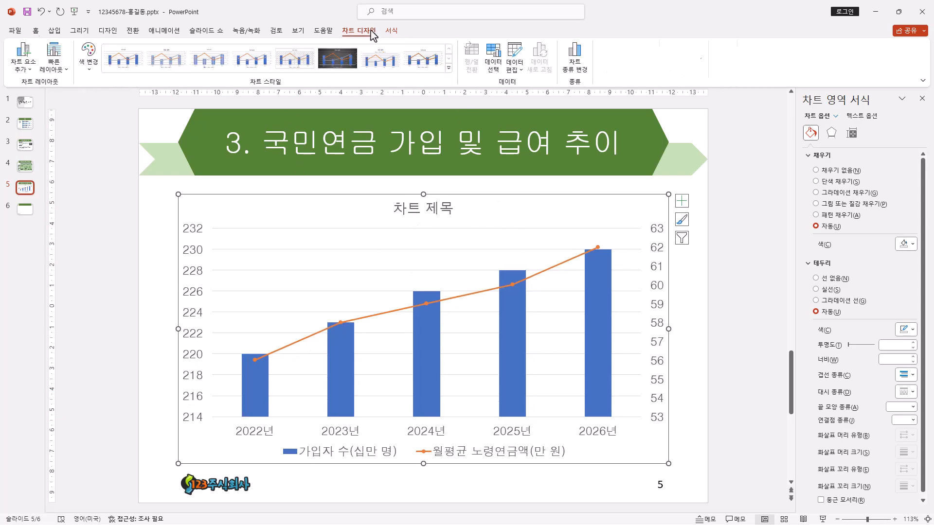
left_click(392, 32)
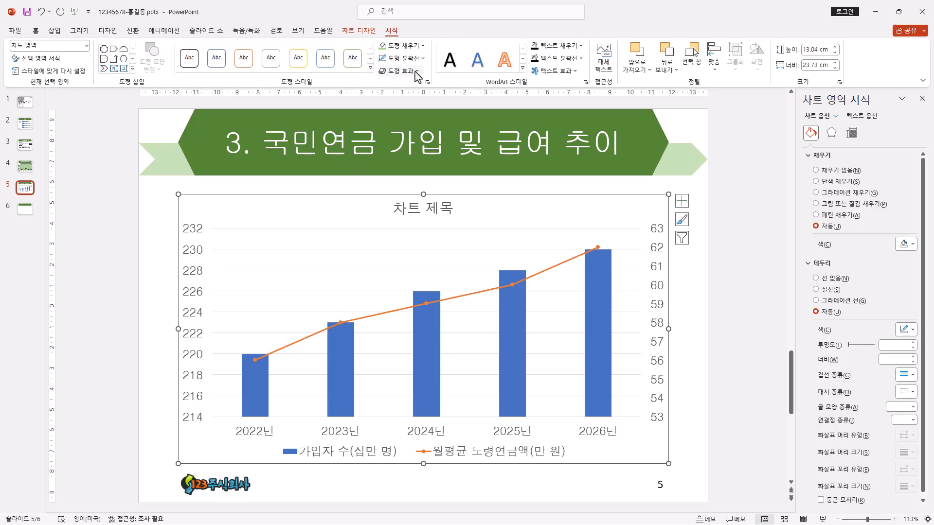
left_click(421, 58)
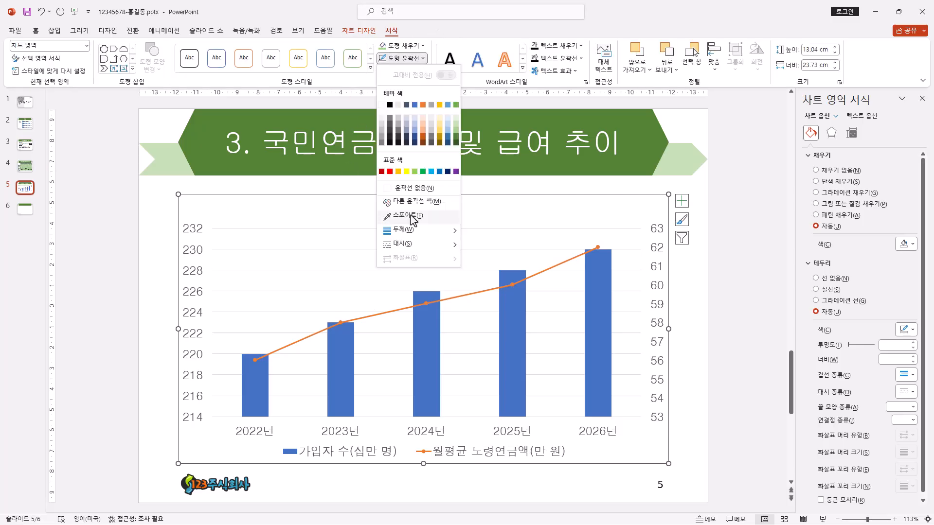
left_click(390, 105)
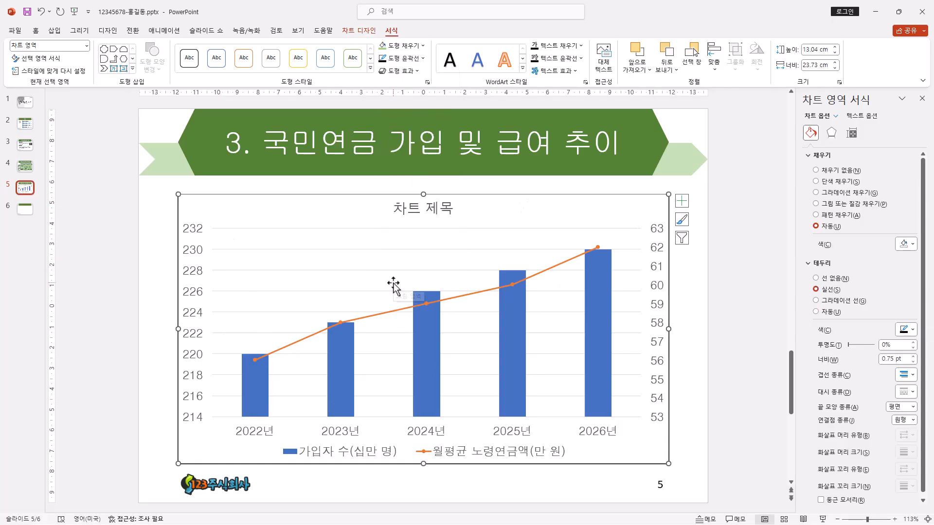
Step: Set the font color of all text in the chart to black
left_click(442, 212)
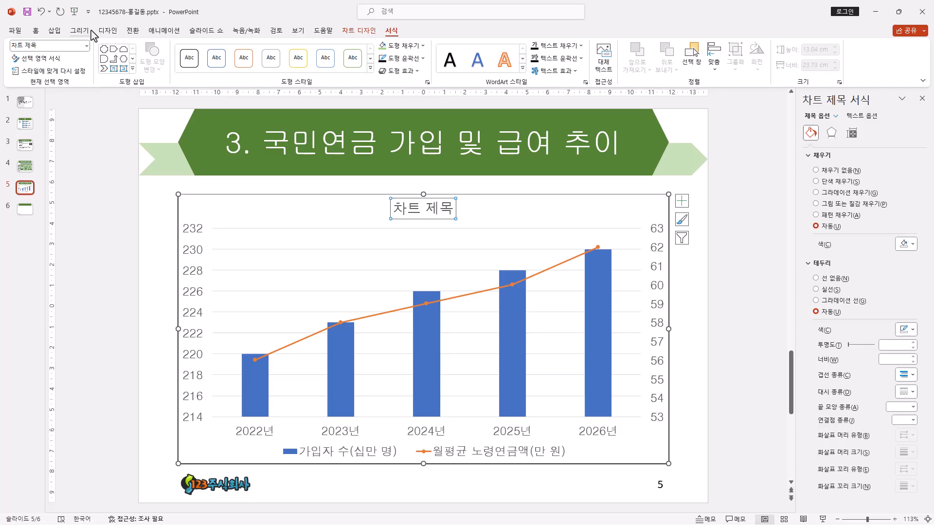
left_click(36, 31)
left_click(530, 250)
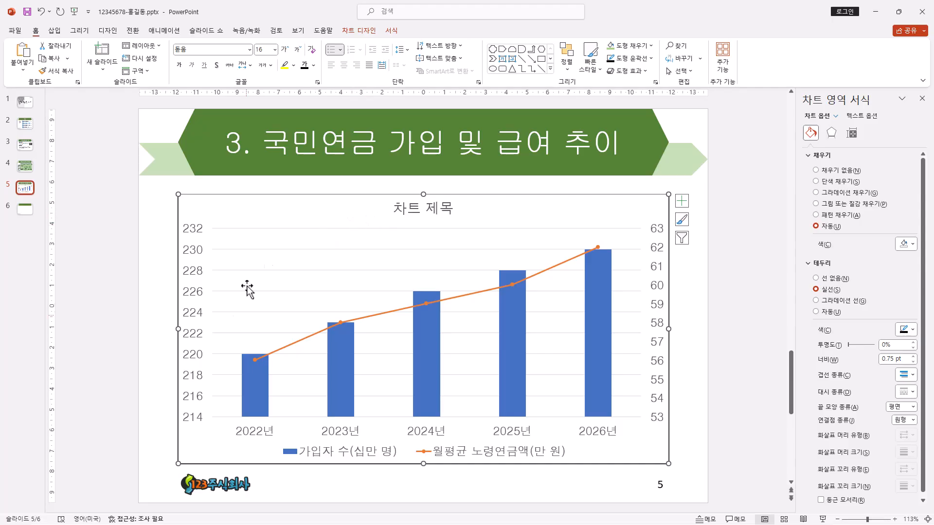
left_click(305, 67)
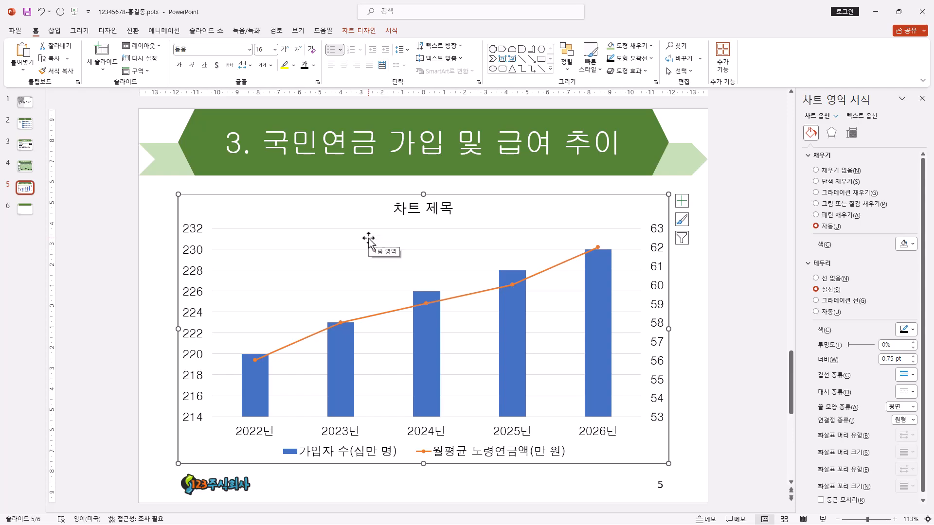
Step: Format the chart title's text in bold 궁서 at size 24
left_click(422, 214)
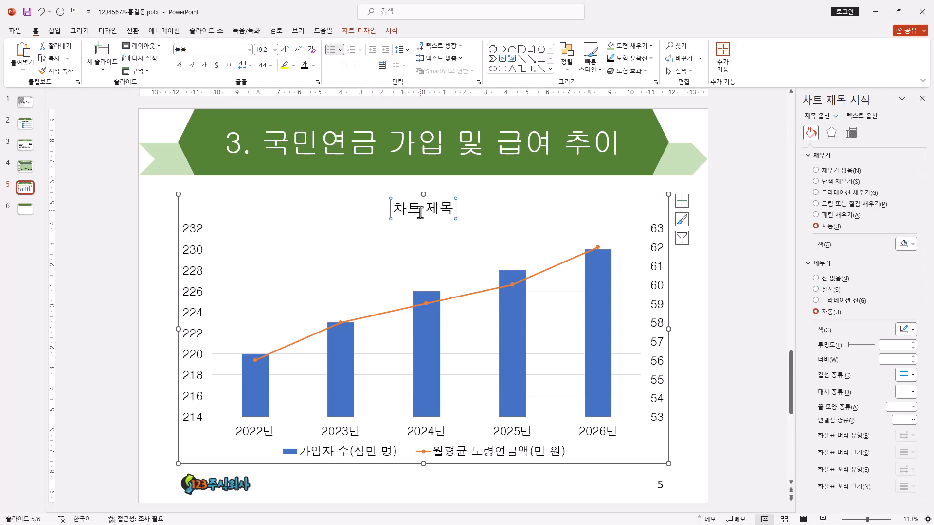
left_click(193, 50)
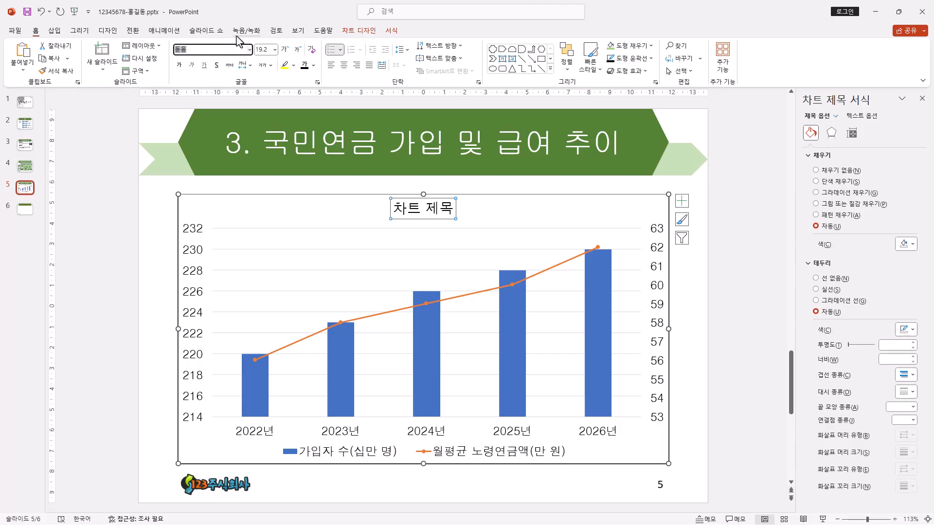
type("궁서")
key("Return")
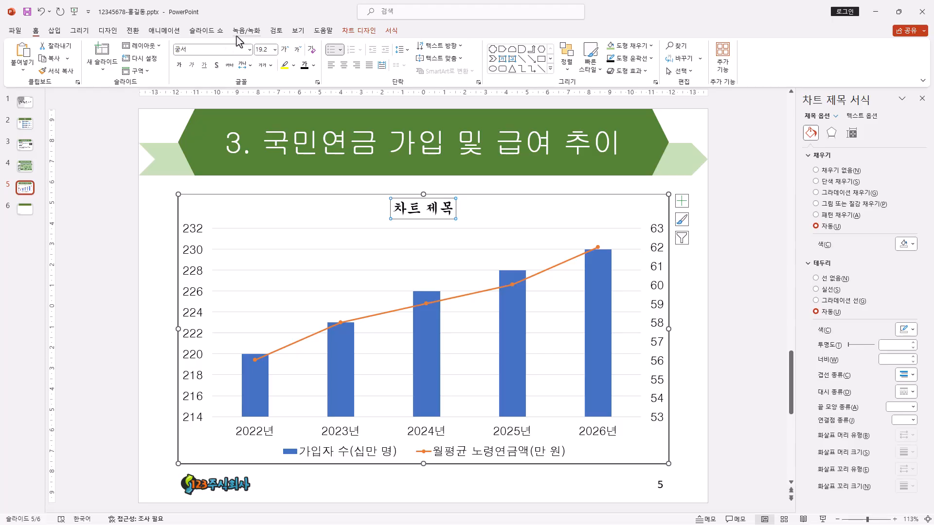
left_click(275, 50)
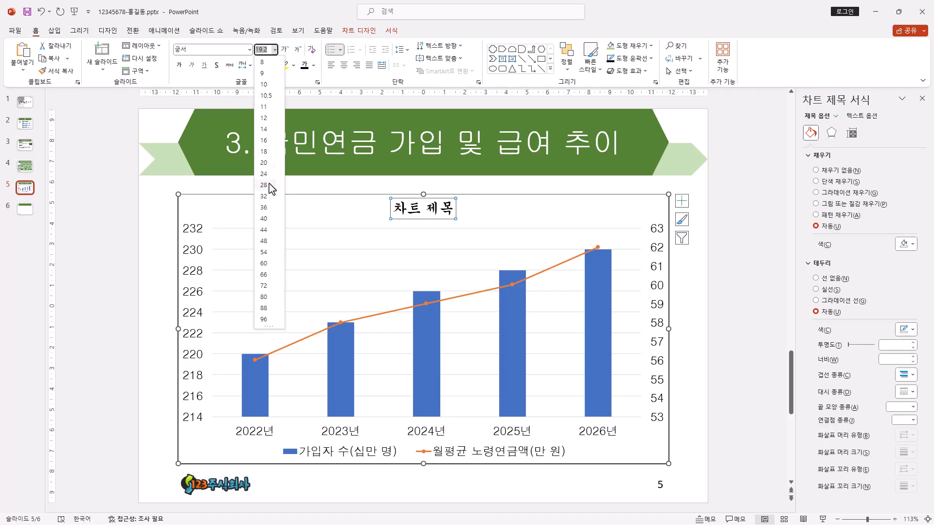
left_click(281, 172)
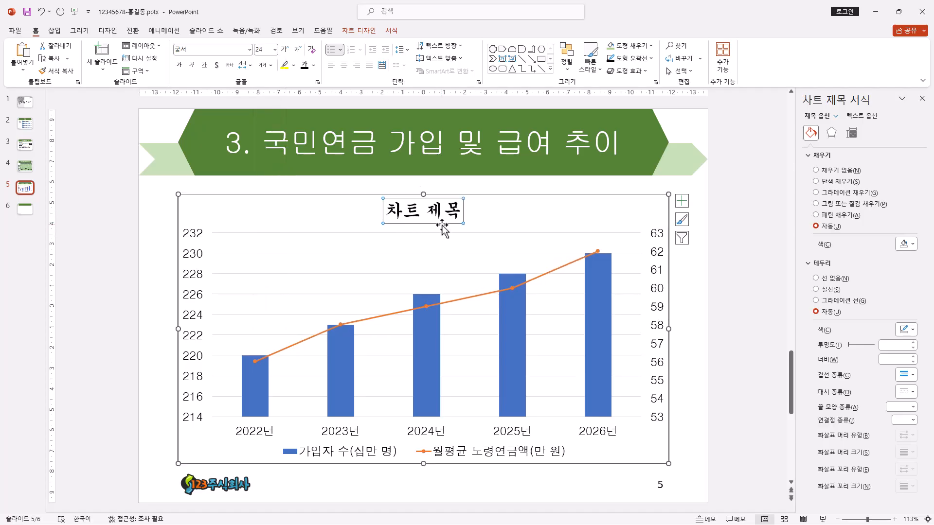
left_click(179, 66)
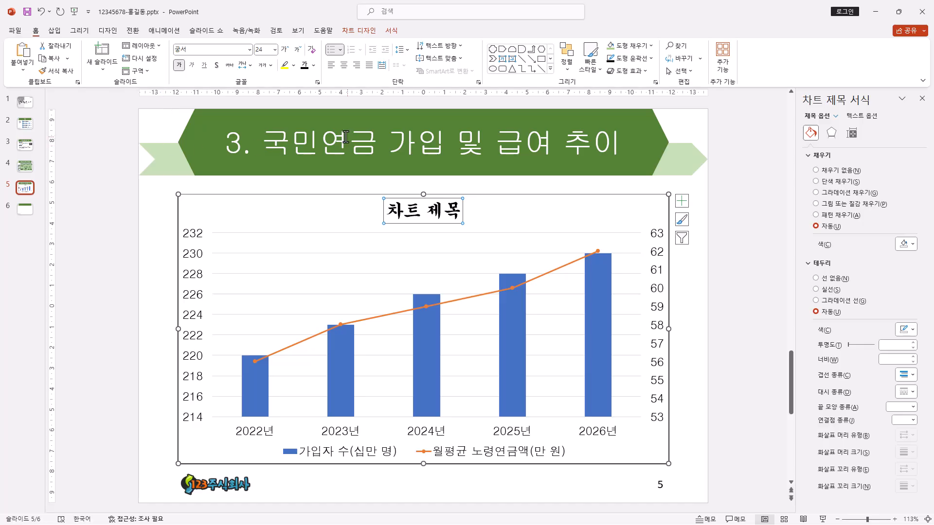
Step: Fill the chart title box with white and give it a black outline
left_click(392, 30)
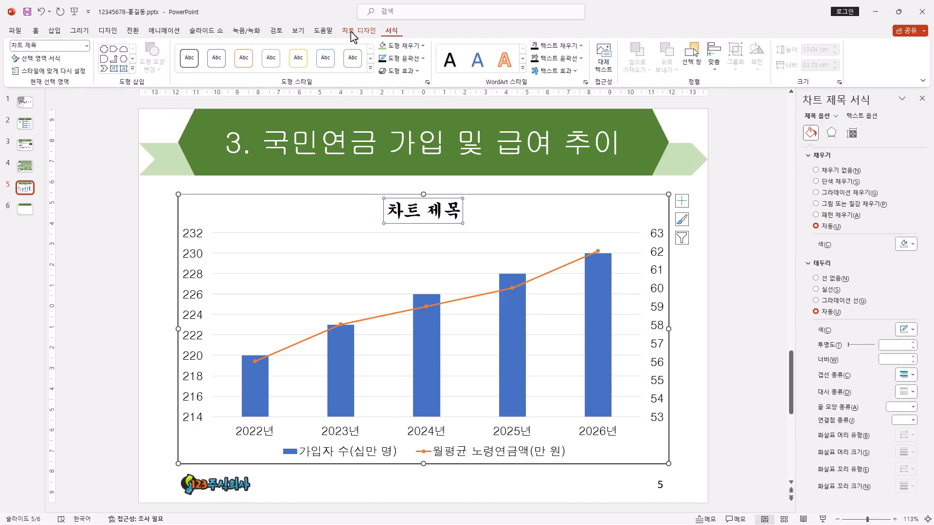
left_click(421, 48)
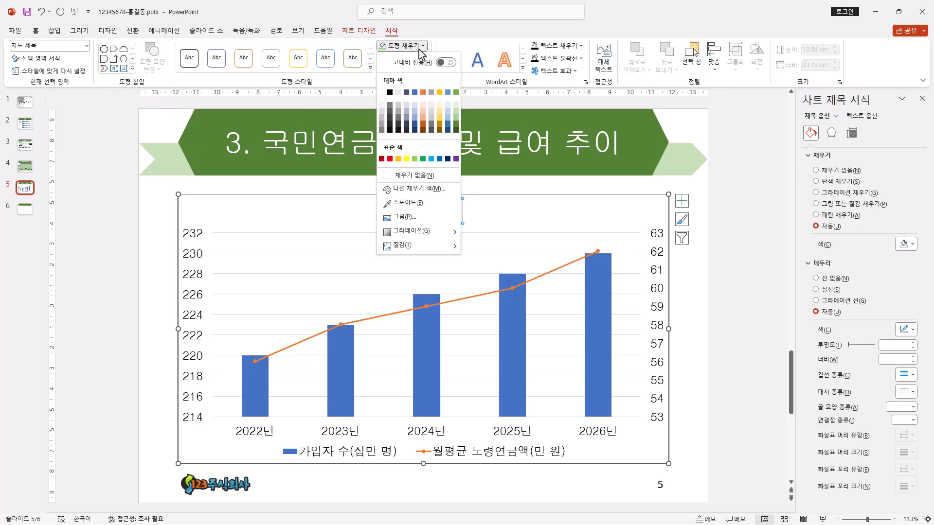
left_click(382, 93)
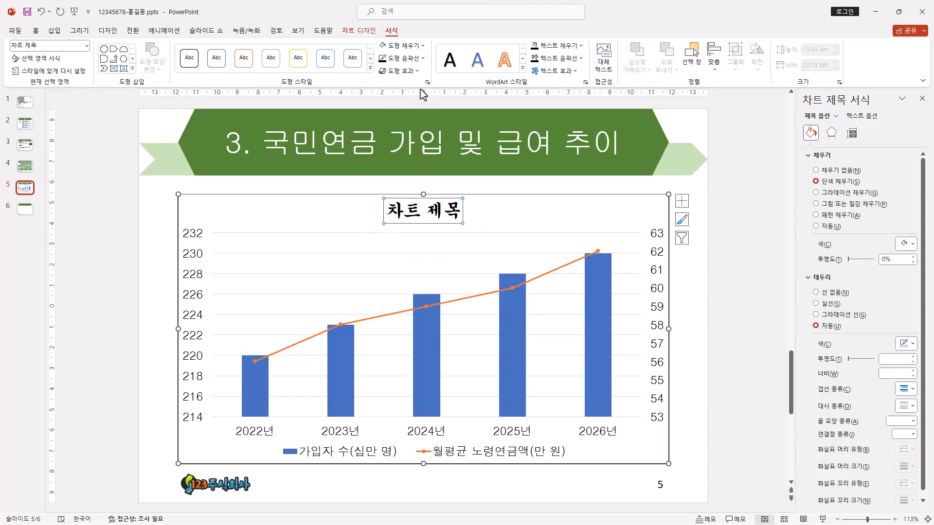
left_click(420, 59)
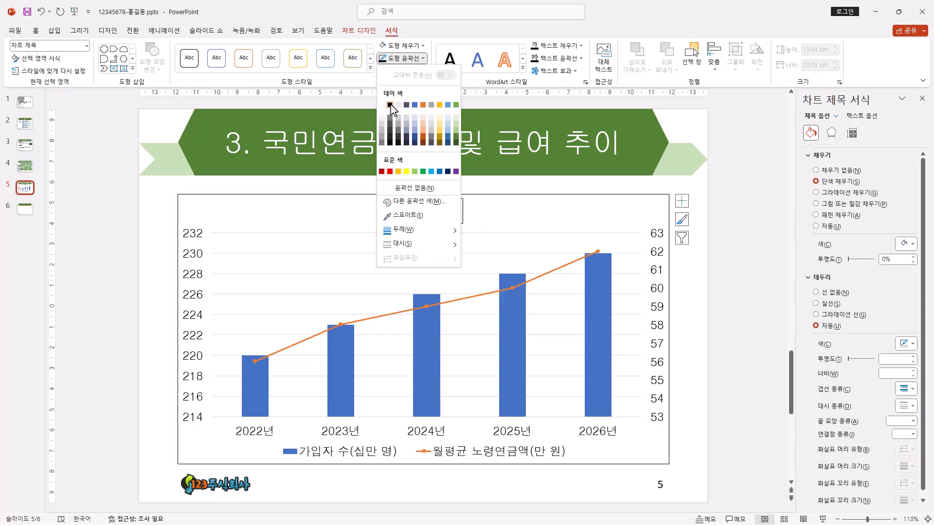
left_click(390, 104)
Step: Replace the placeholder chart title with "국민연금 연도별 현황"
left_click_drag(388, 211, 467, 210)
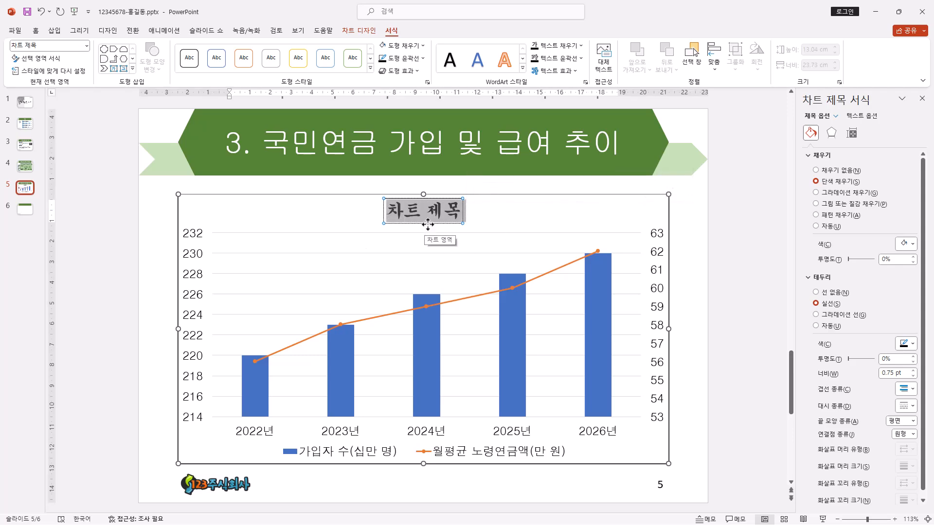
type("국민연금 연도별 현황")
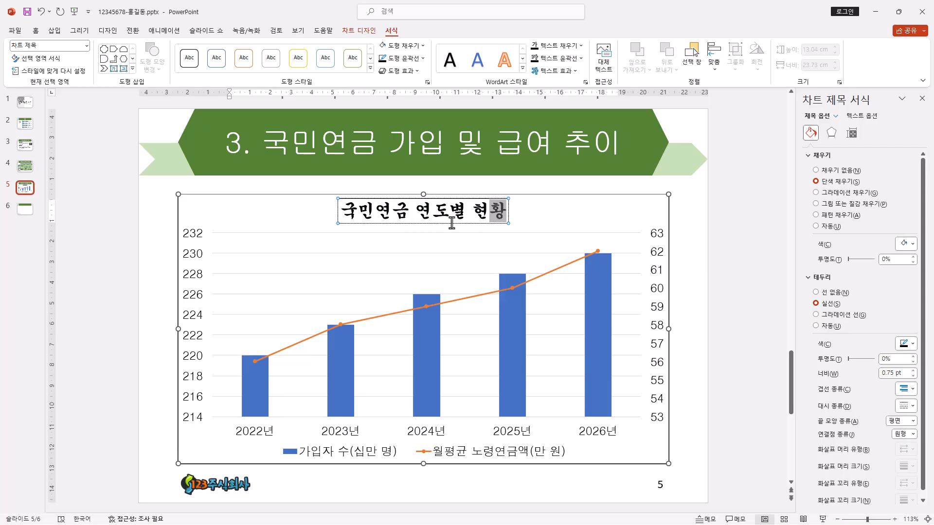
left_click(470, 225)
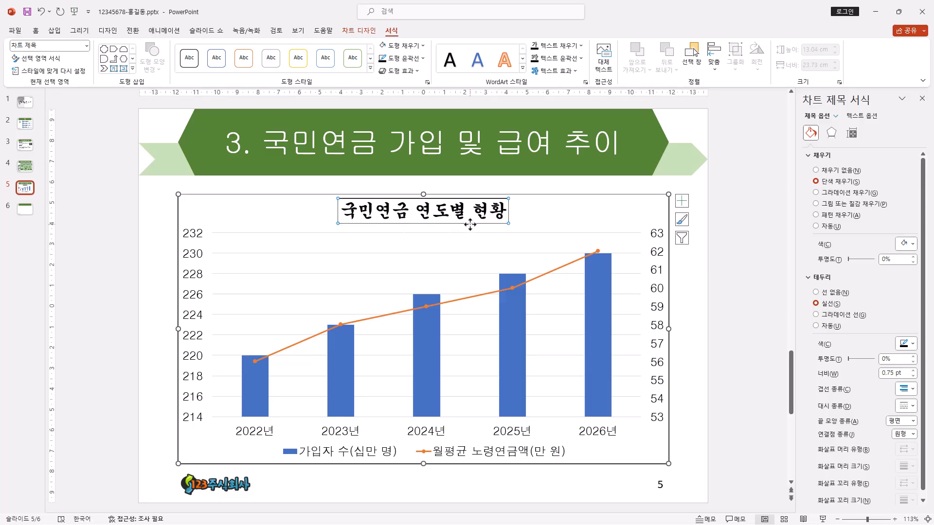